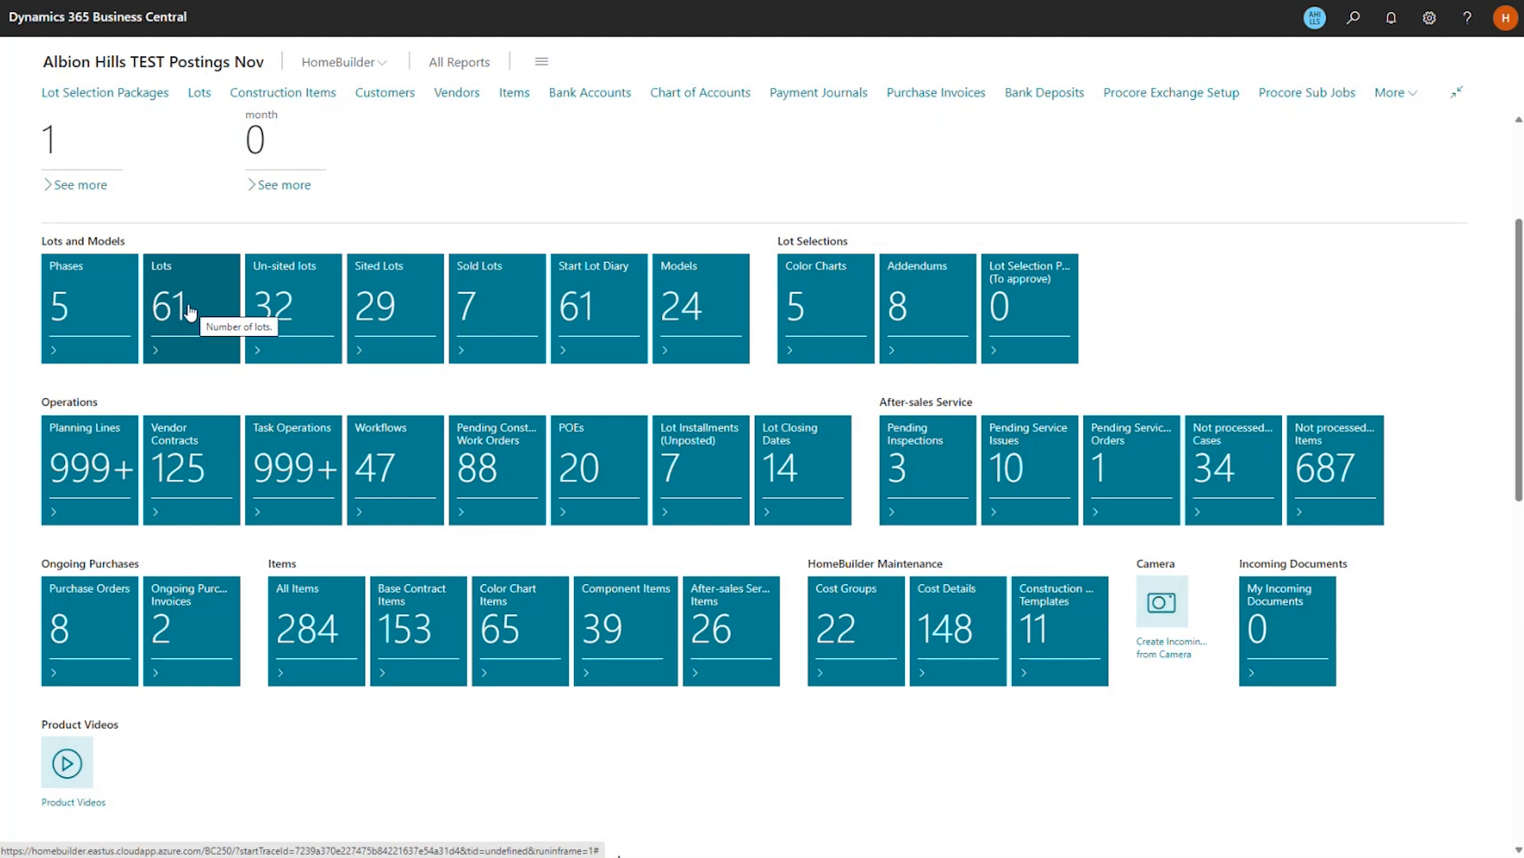
Run HomeBuilder's Export Lot Purchasers and open the downloaded Export_Lot_Purchasers (11).xlsx.
click(189, 308)
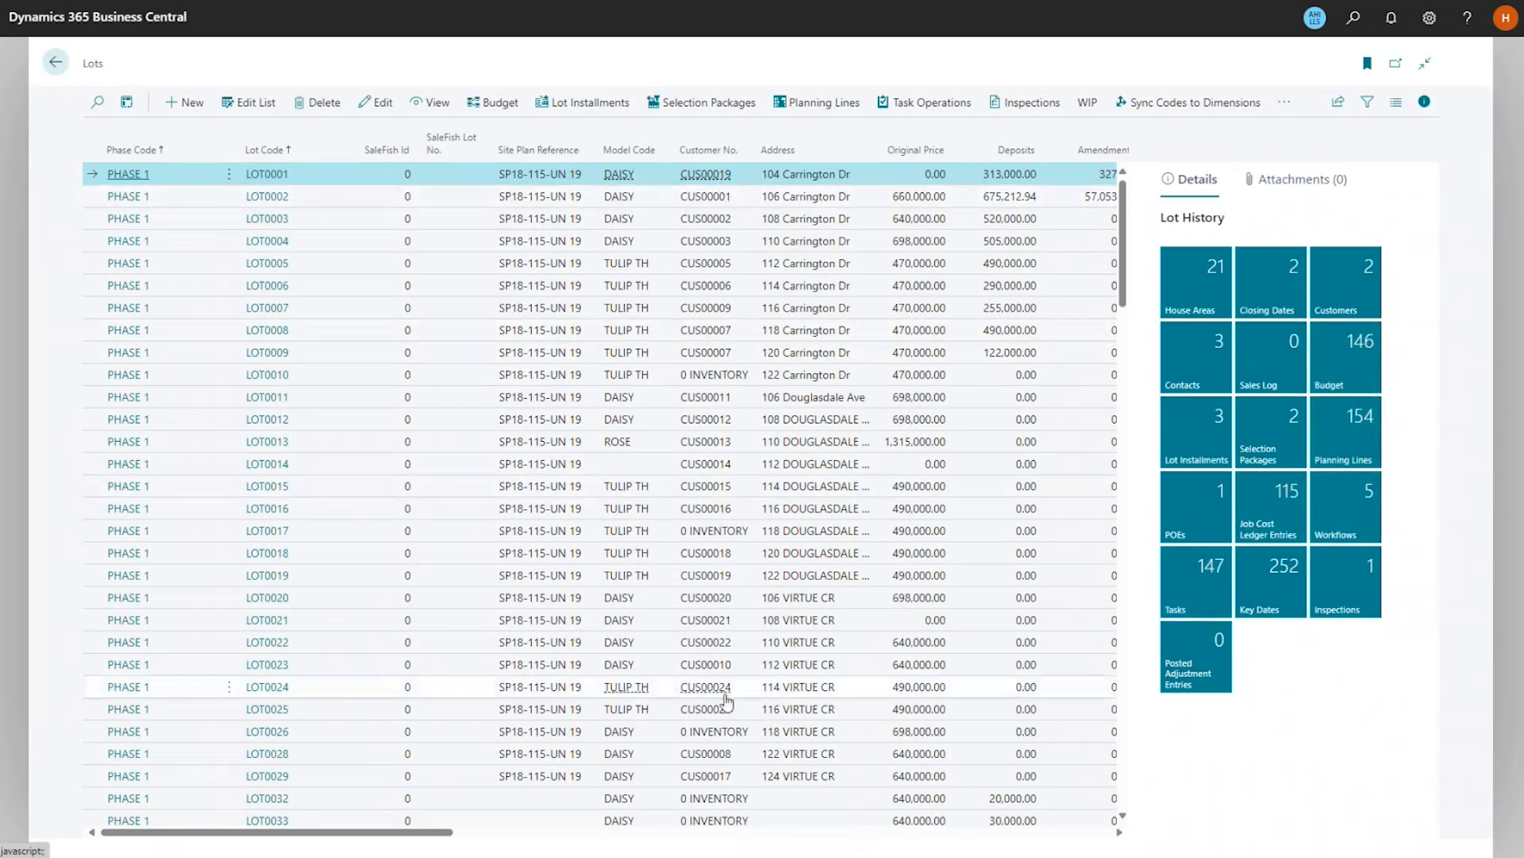
click(56, 63)
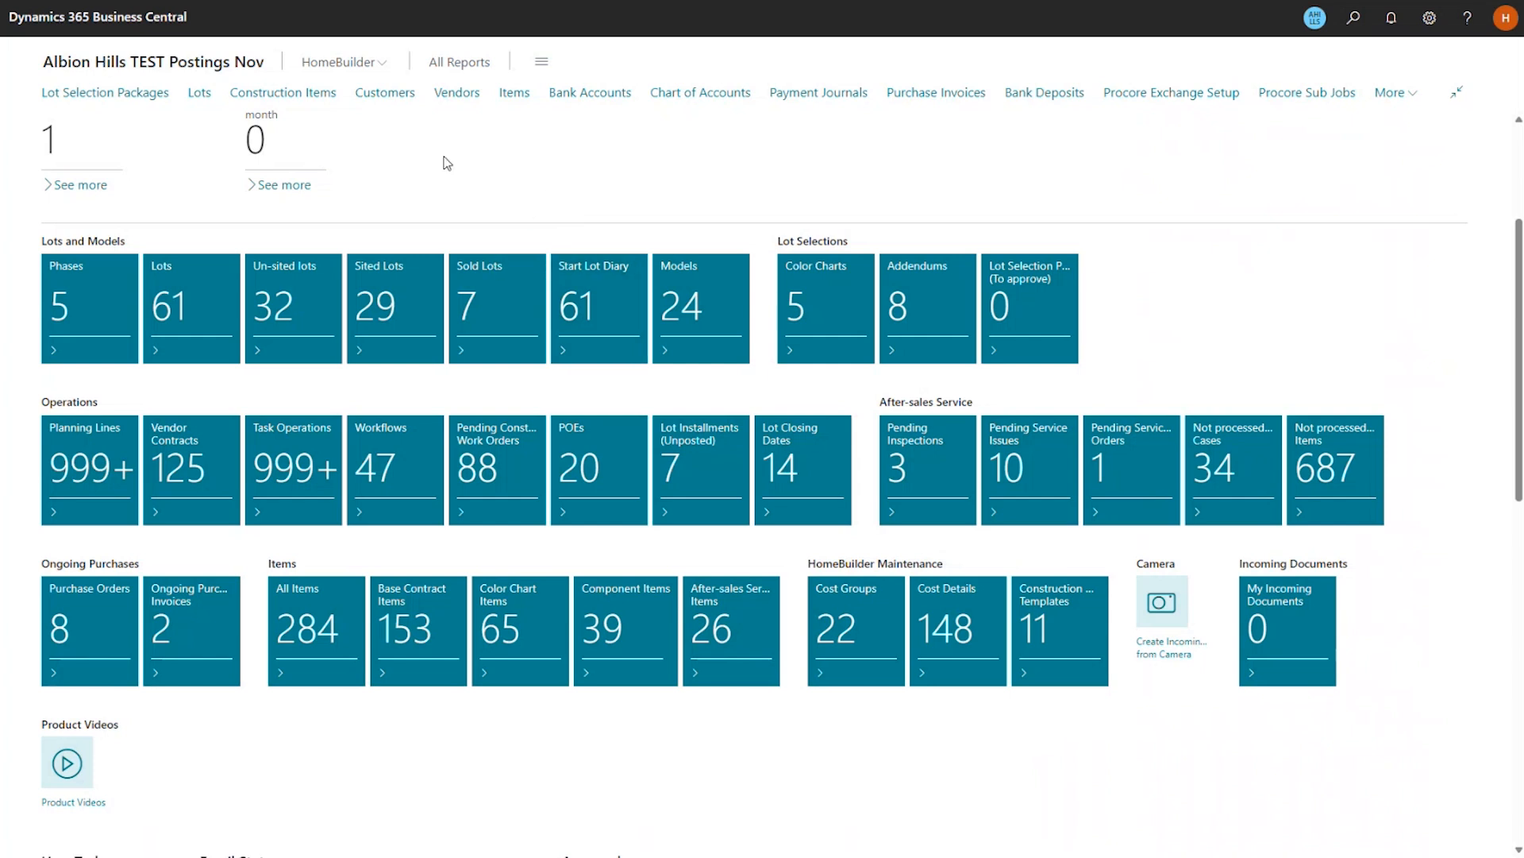
click(385, 67)
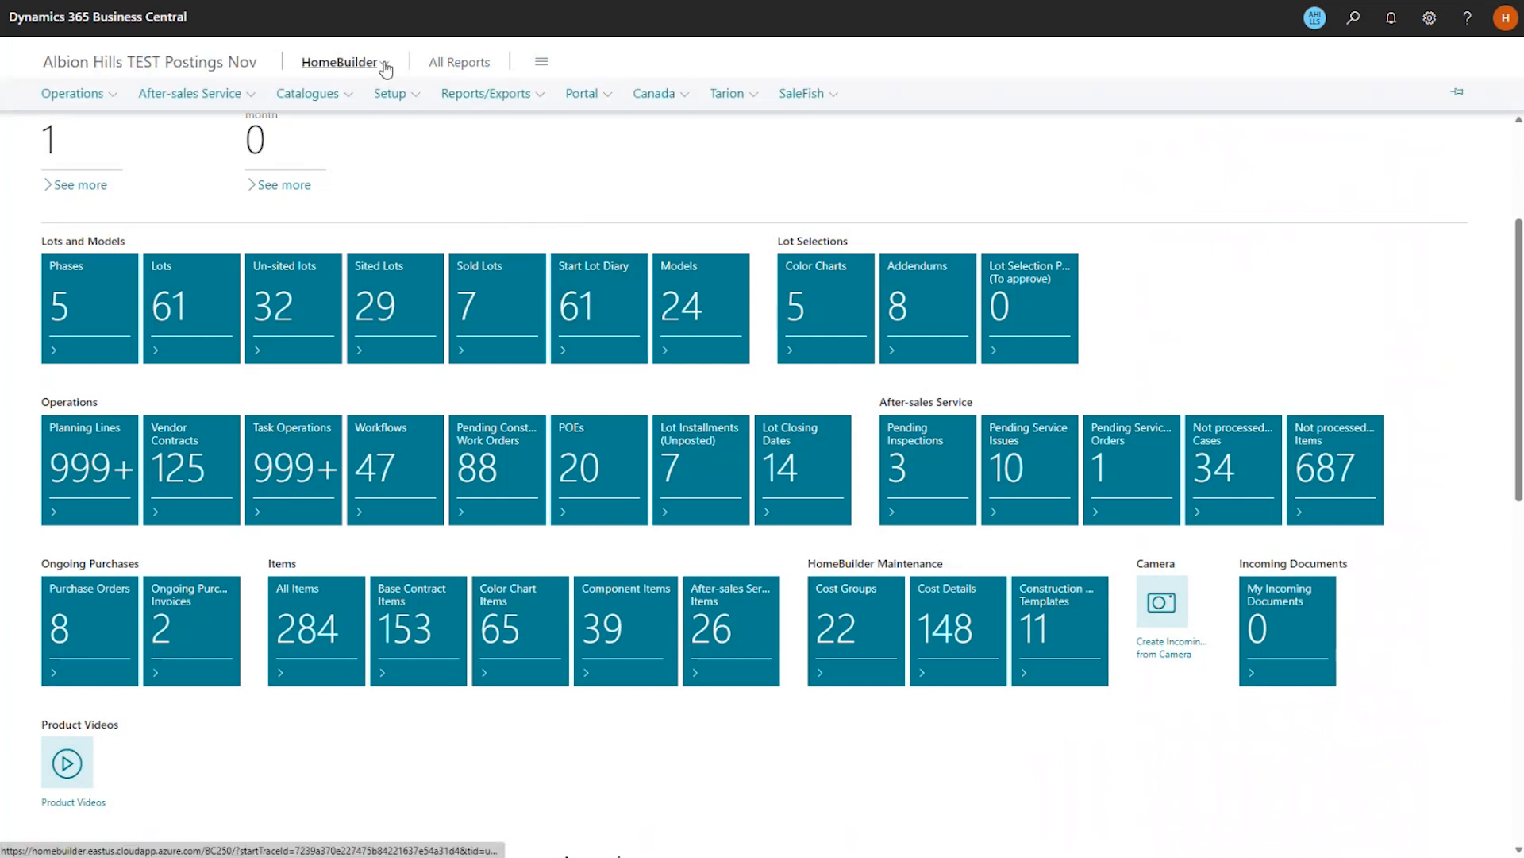
click(524, 100)
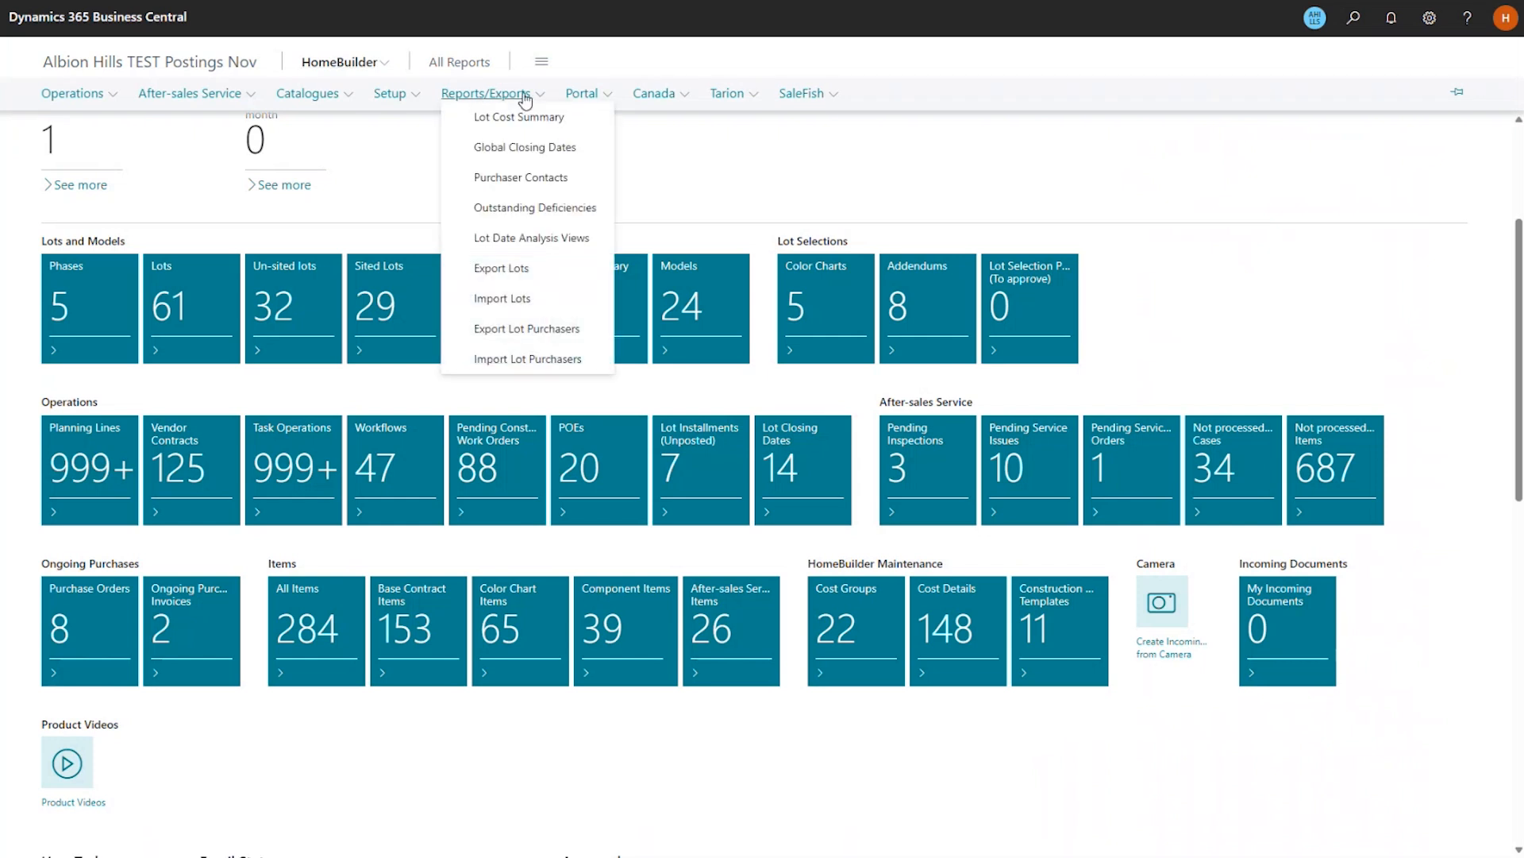
click(584, 330)
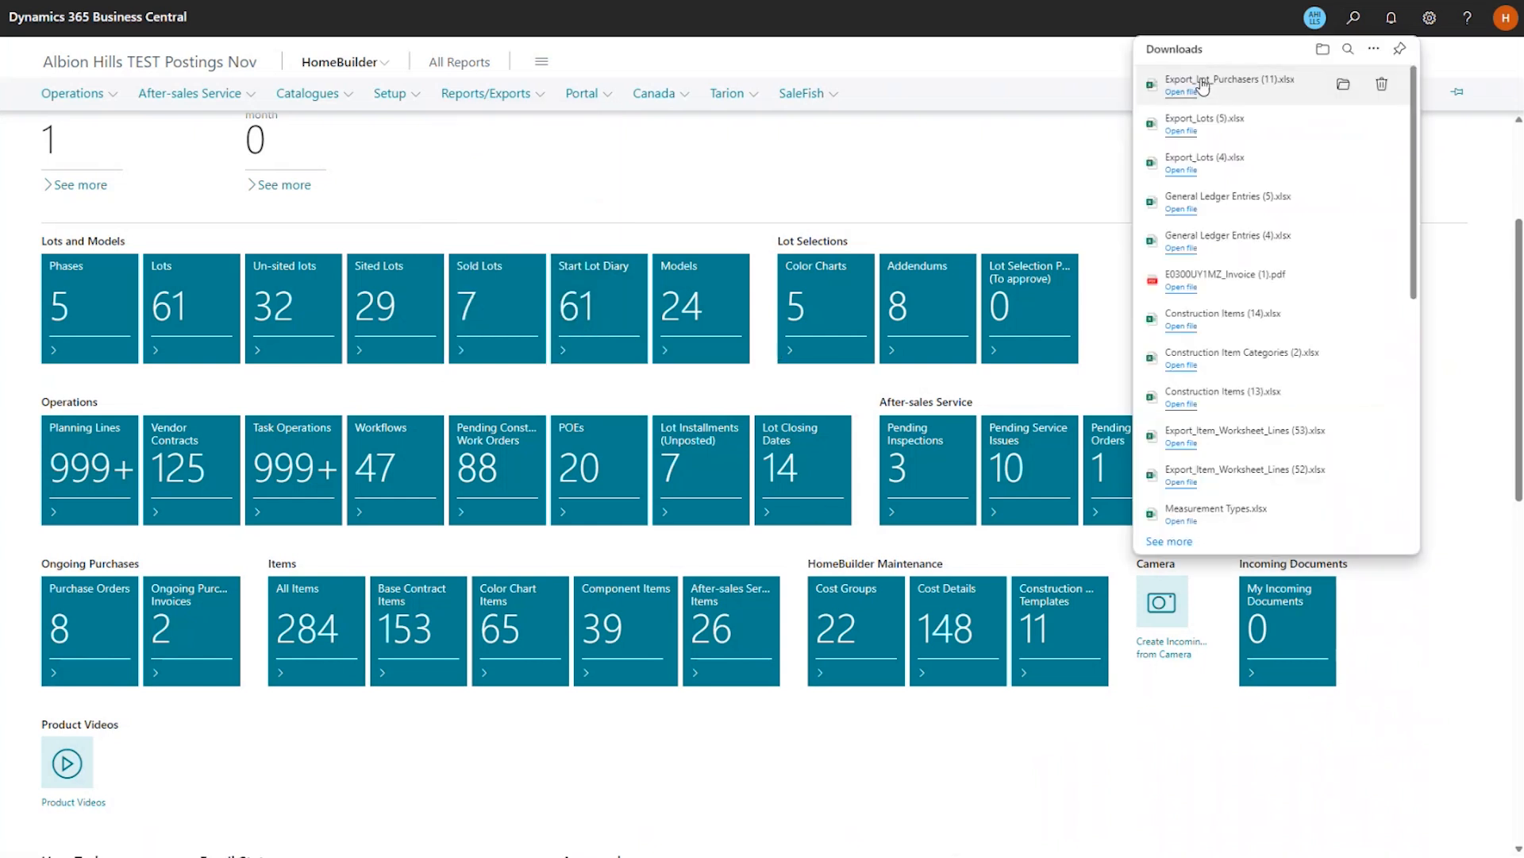
click(1202, 86)
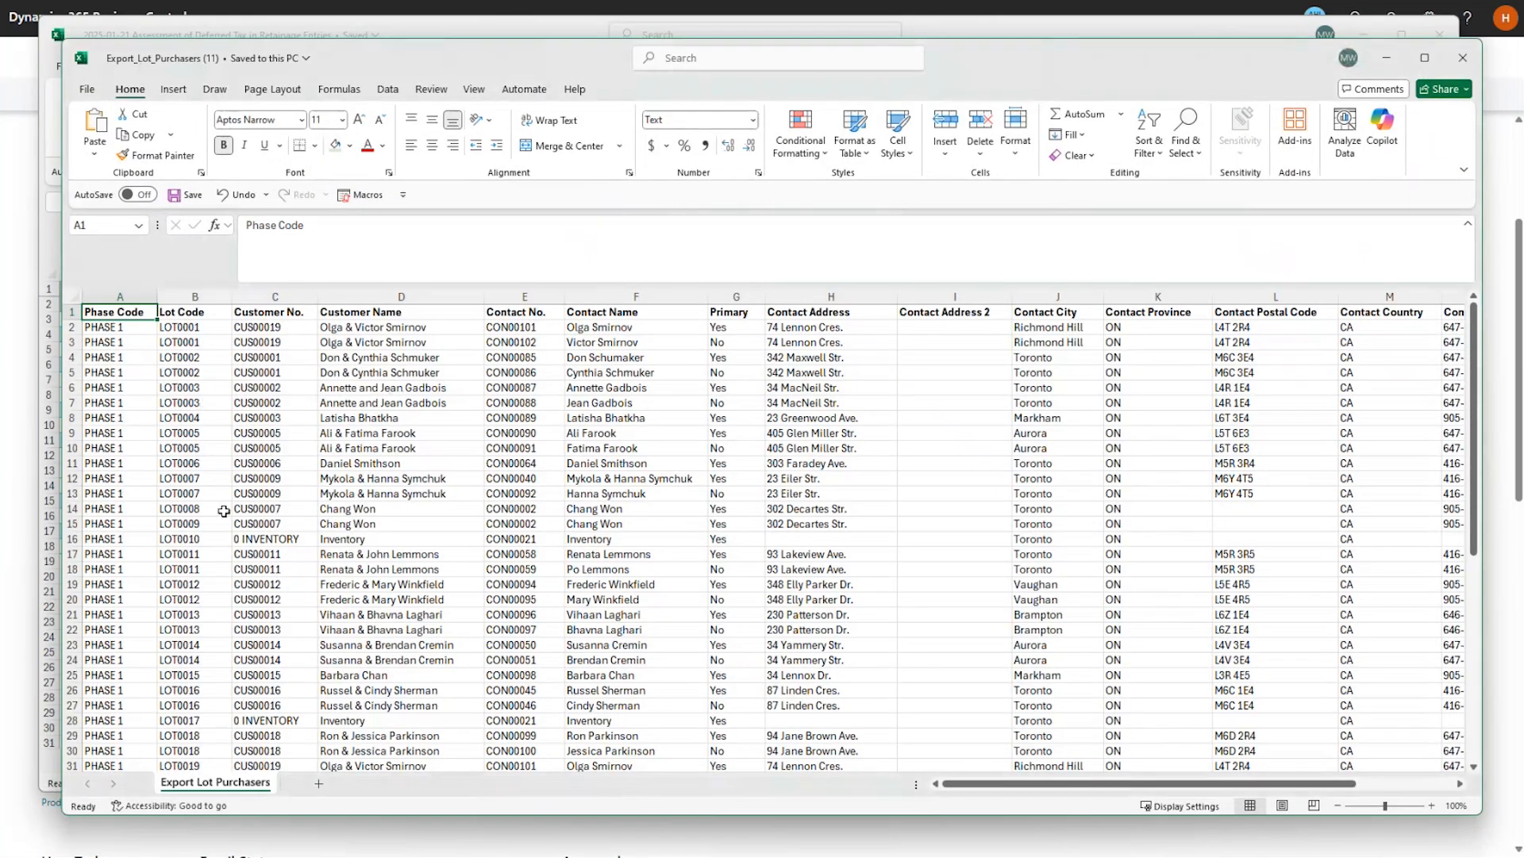
scroll(224, 511, down, 1)
scroll(424, 395, down, 5)
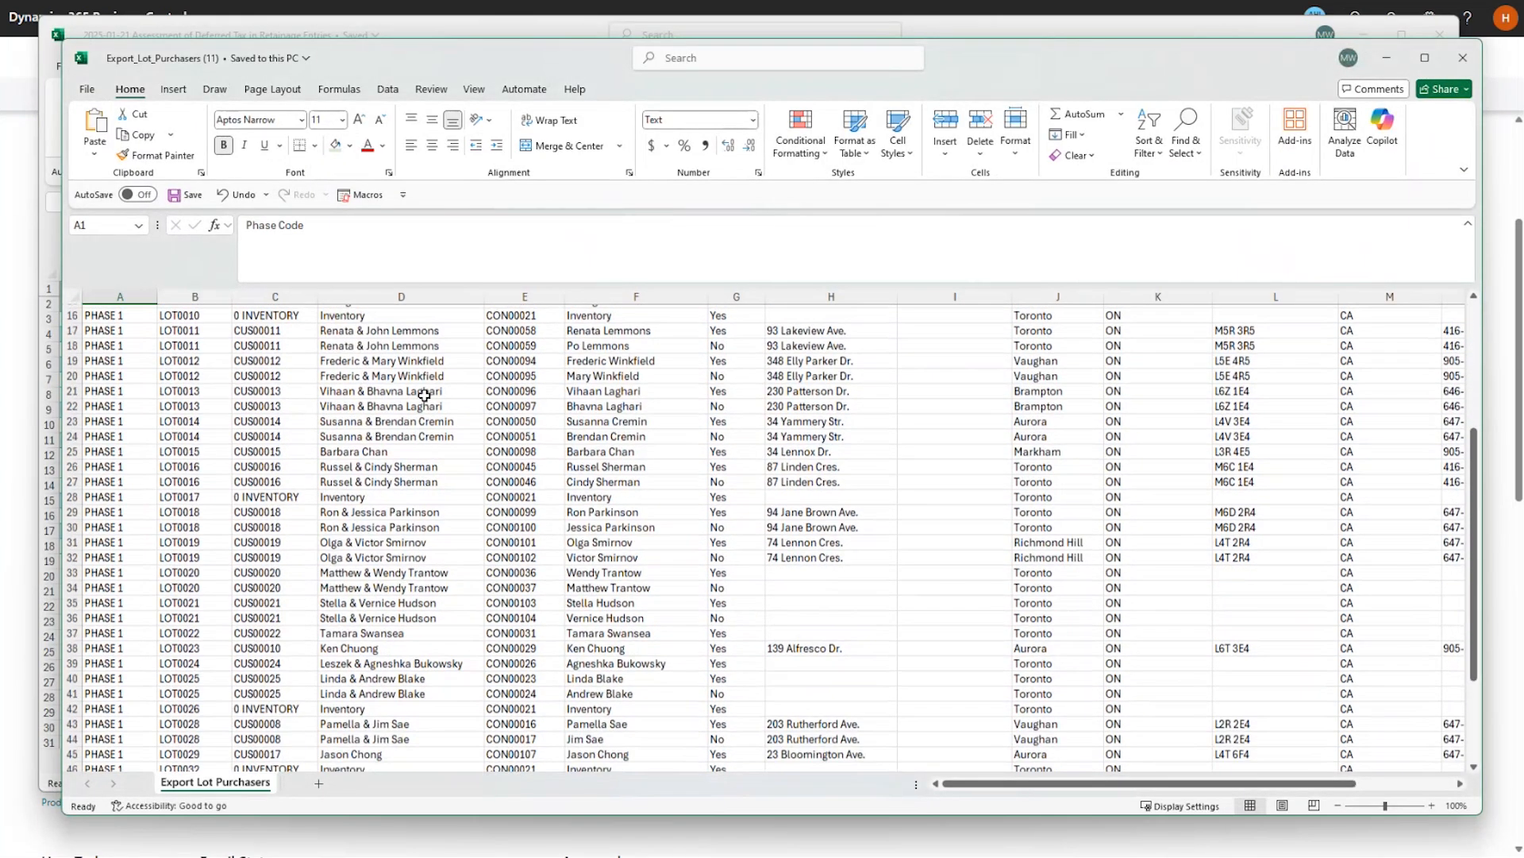
scroll(425, 394, down, 4)
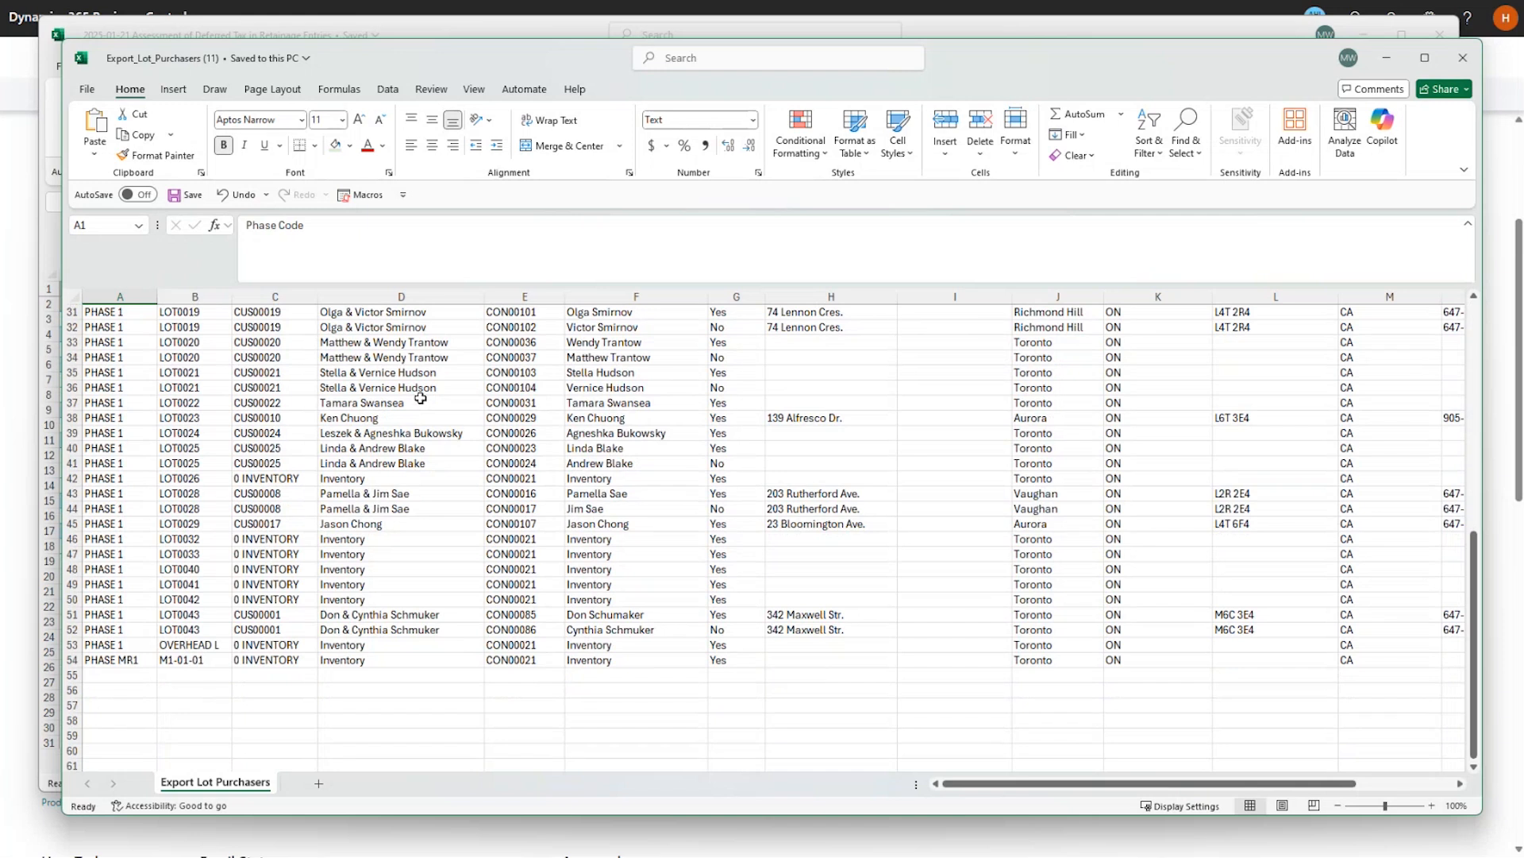
scroll(421, 397, up, 10)
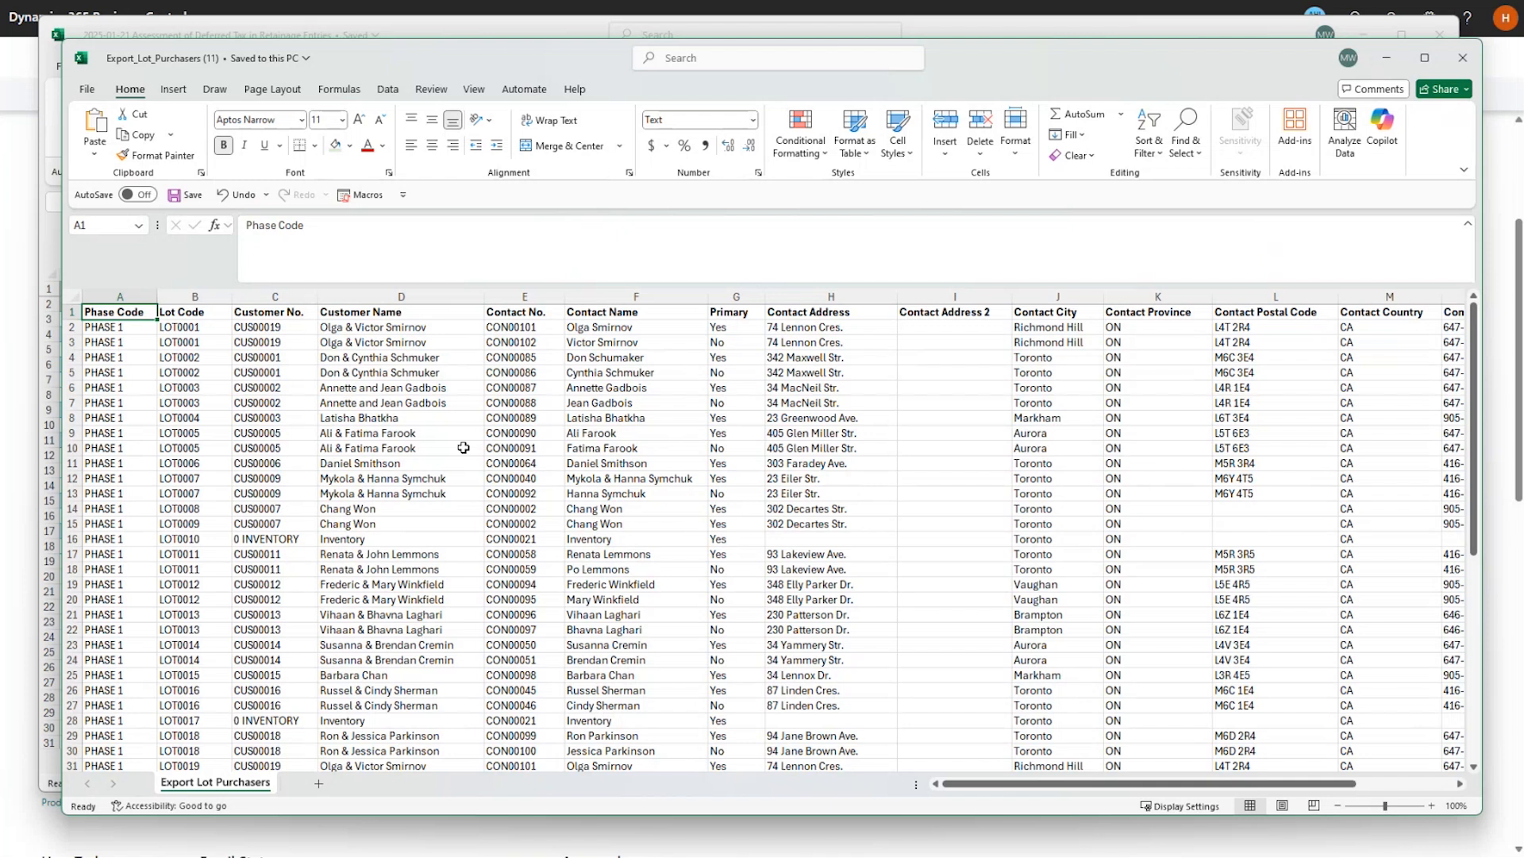
scroll(464, 448, down, 9)
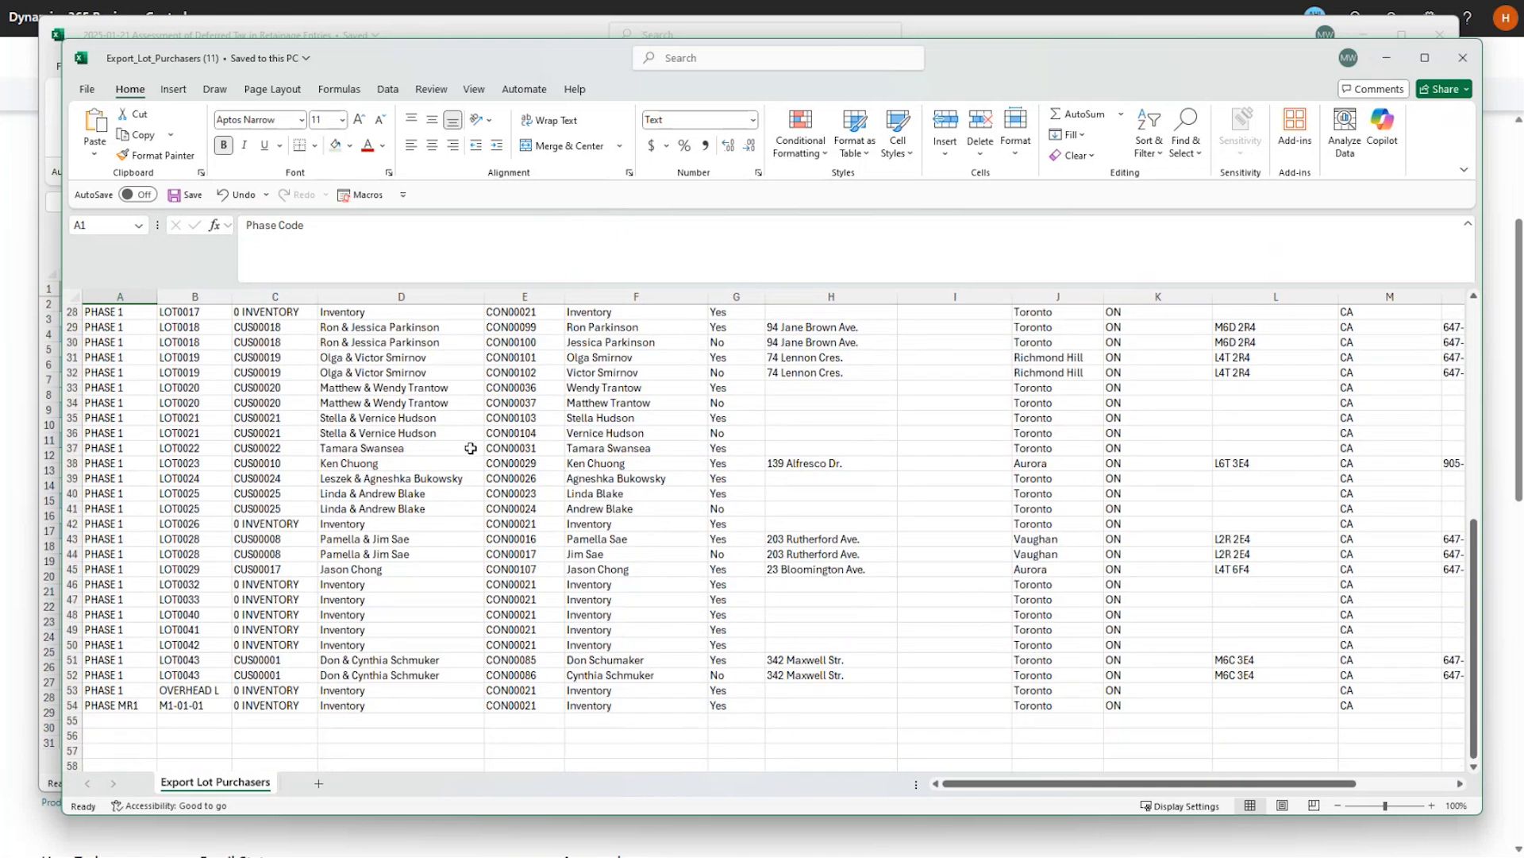
scroll(475, 447, up, 9)
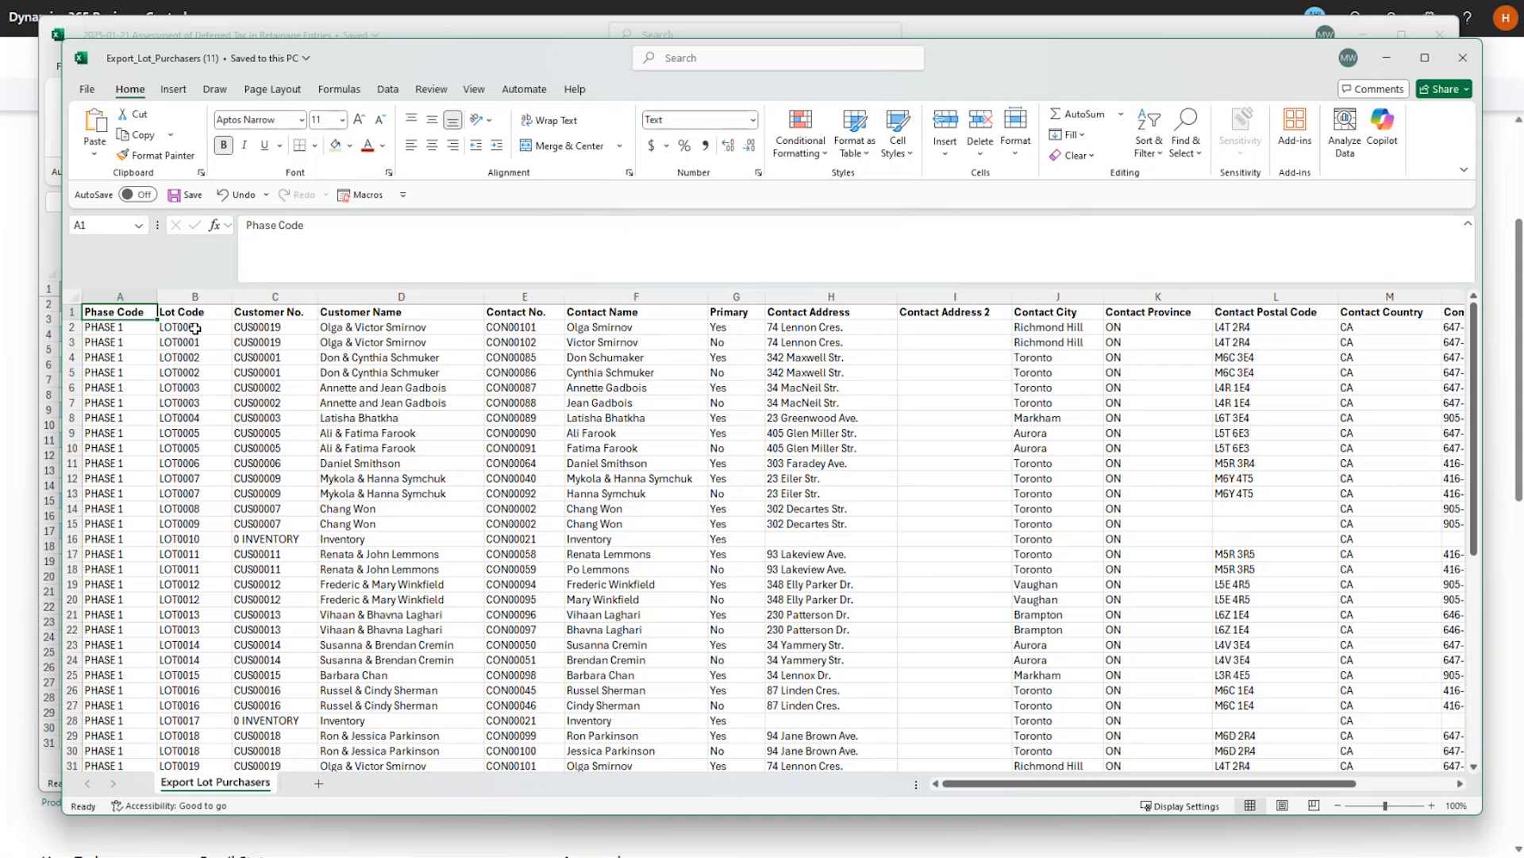
scroll(195, 328, down, 12)
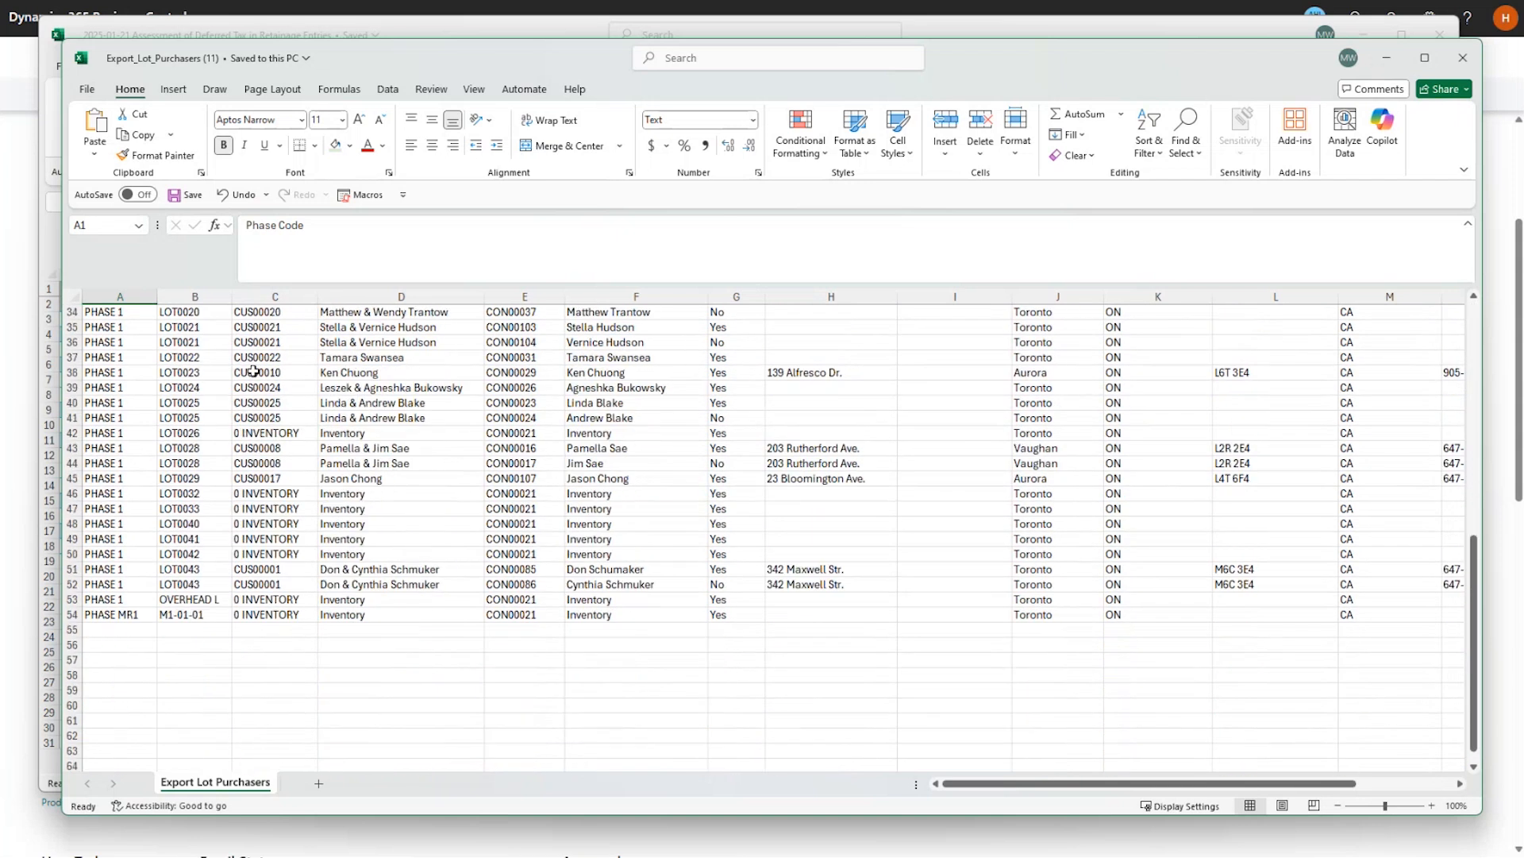
Insert five blank rows at row 53 and fill A53:A57 with PHASE 1.
drag(69, 554, 100, 605)
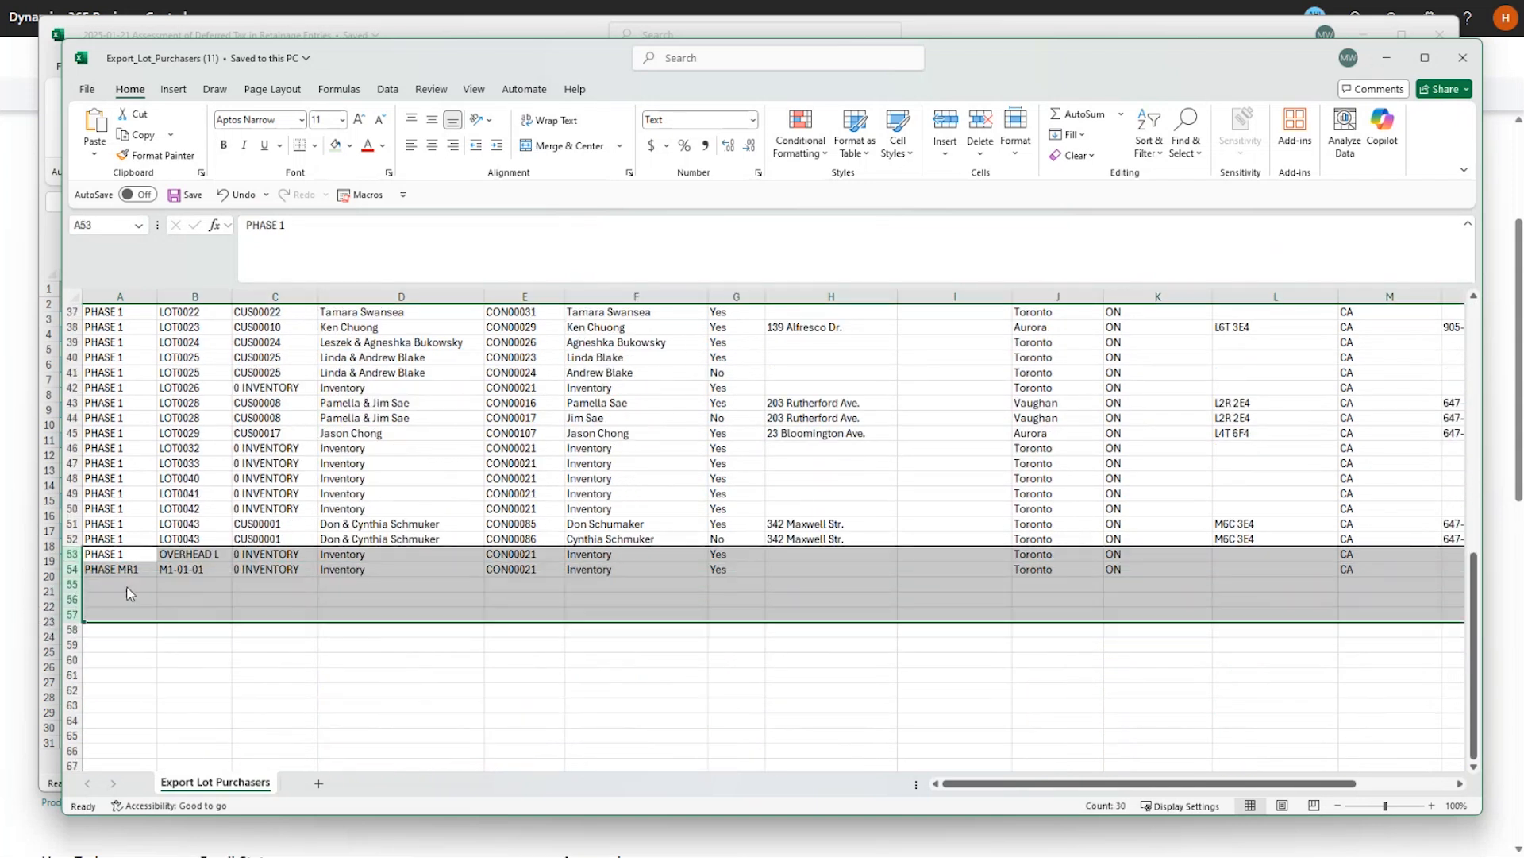
right_click(131, 594)
click(190, 433)
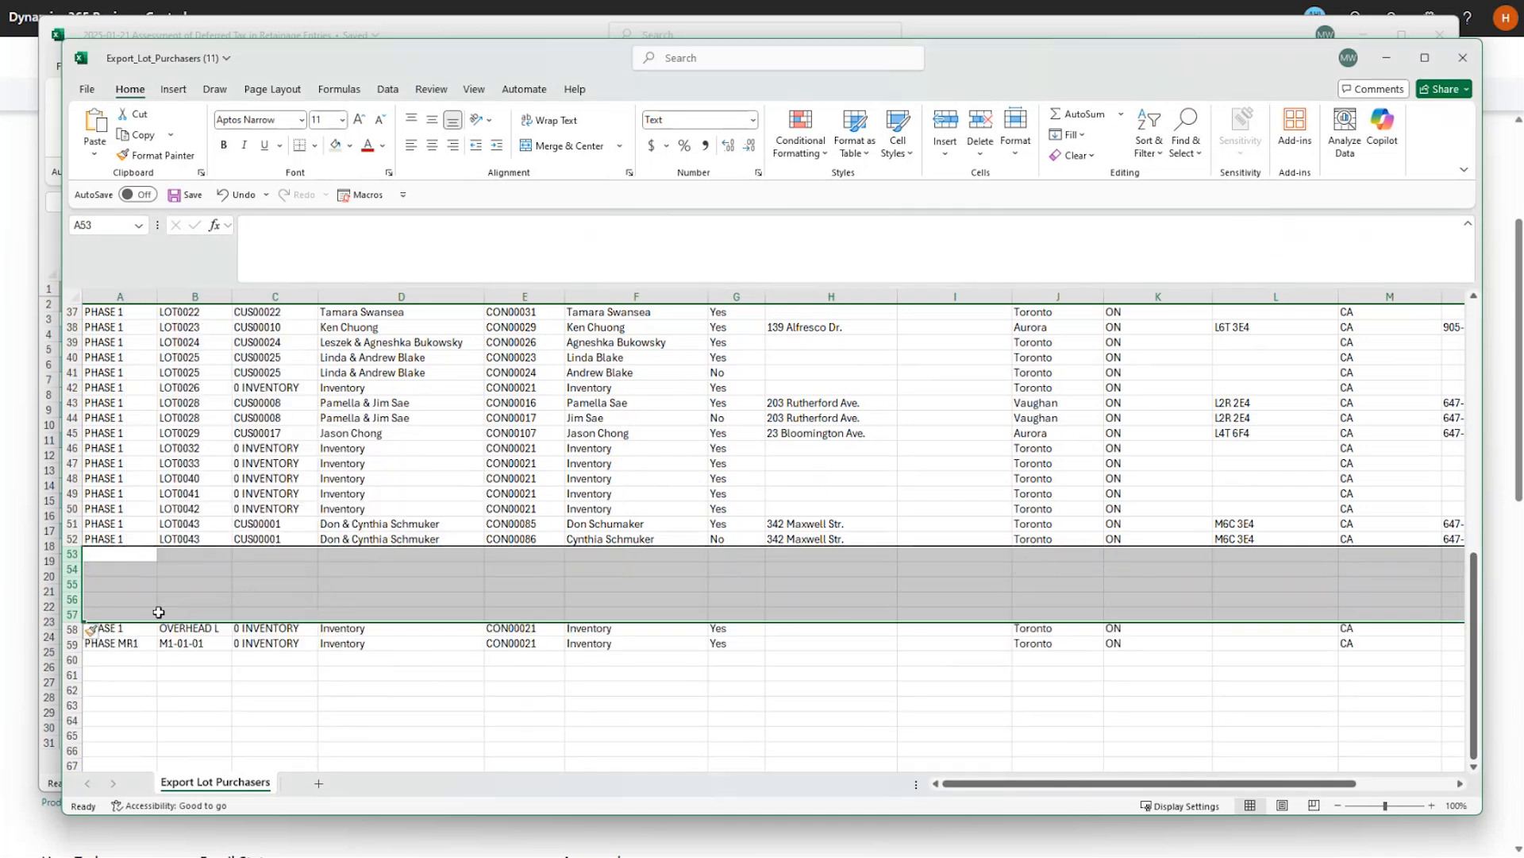
click(102, 538)
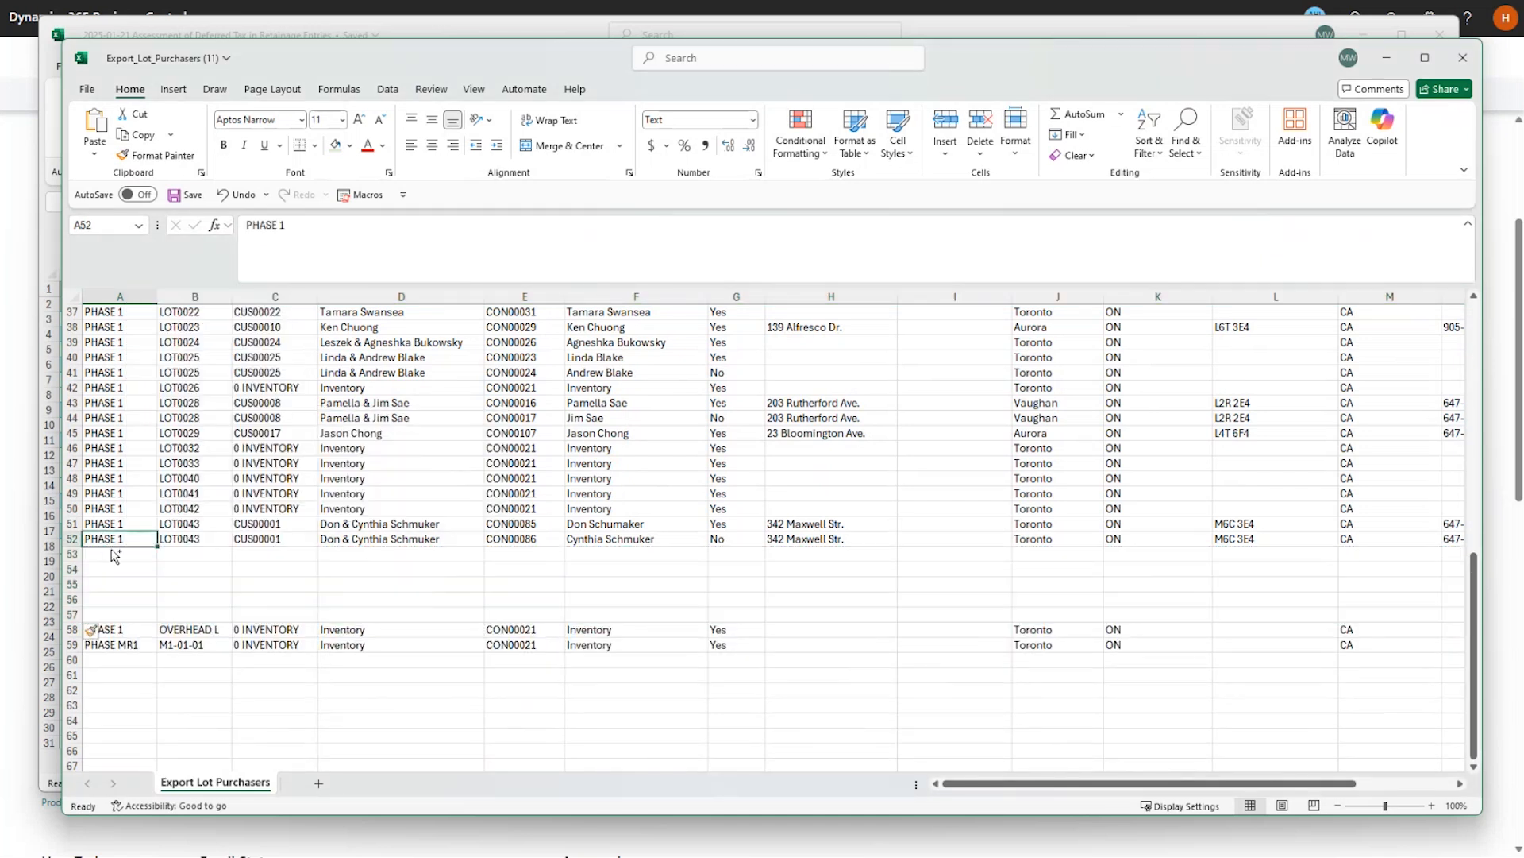
key(ctrl+c)
drag(111, 554, 115, 610)
key(ctrl+v)
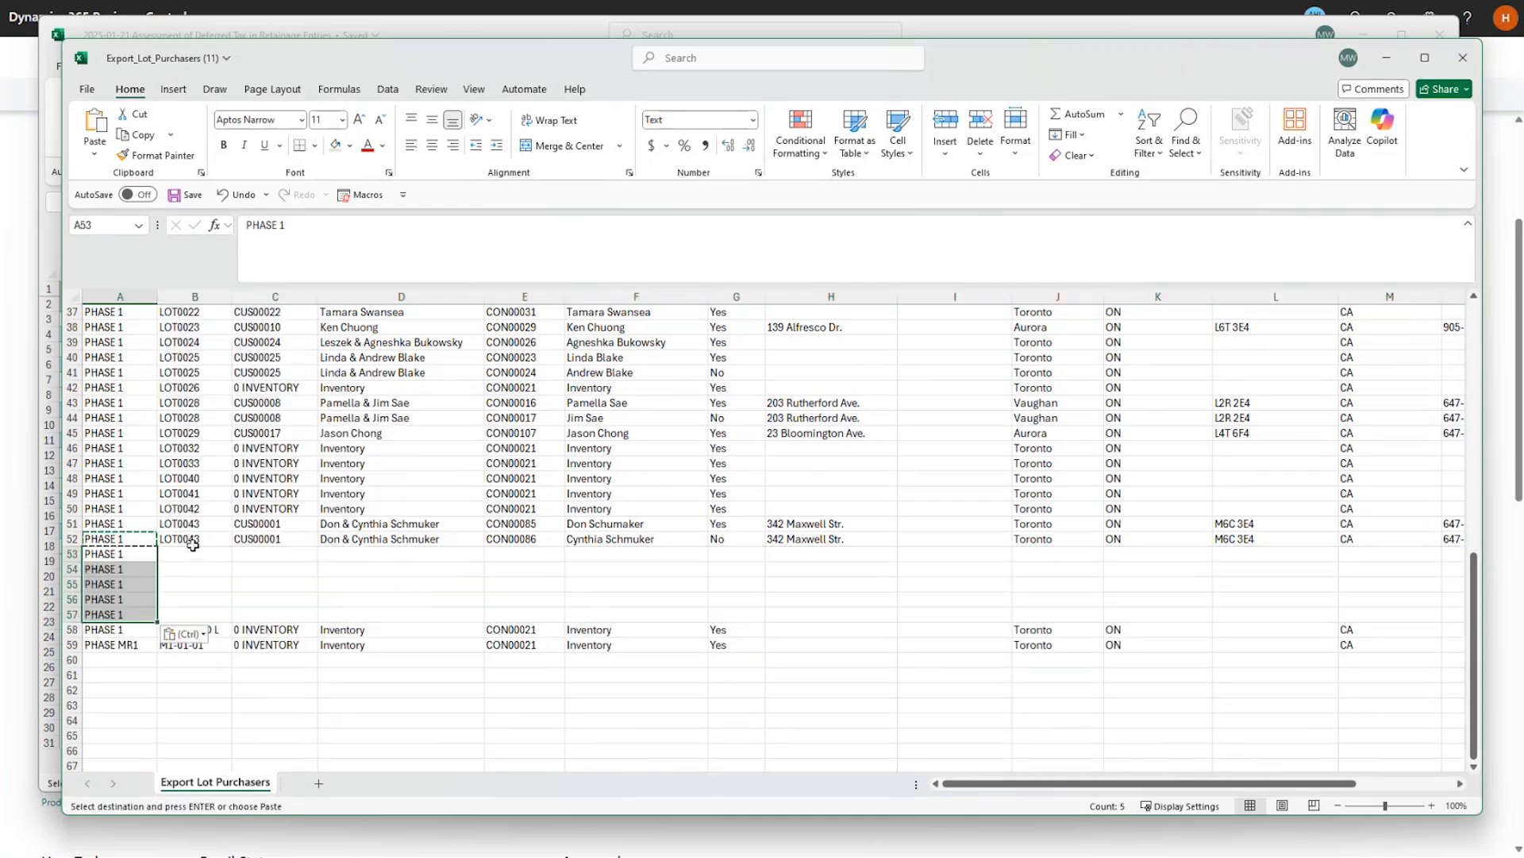
Enter lot code LOT0048 in B53 by editing a copy of LOT0043.
click(195, 541)
click(198, 555)
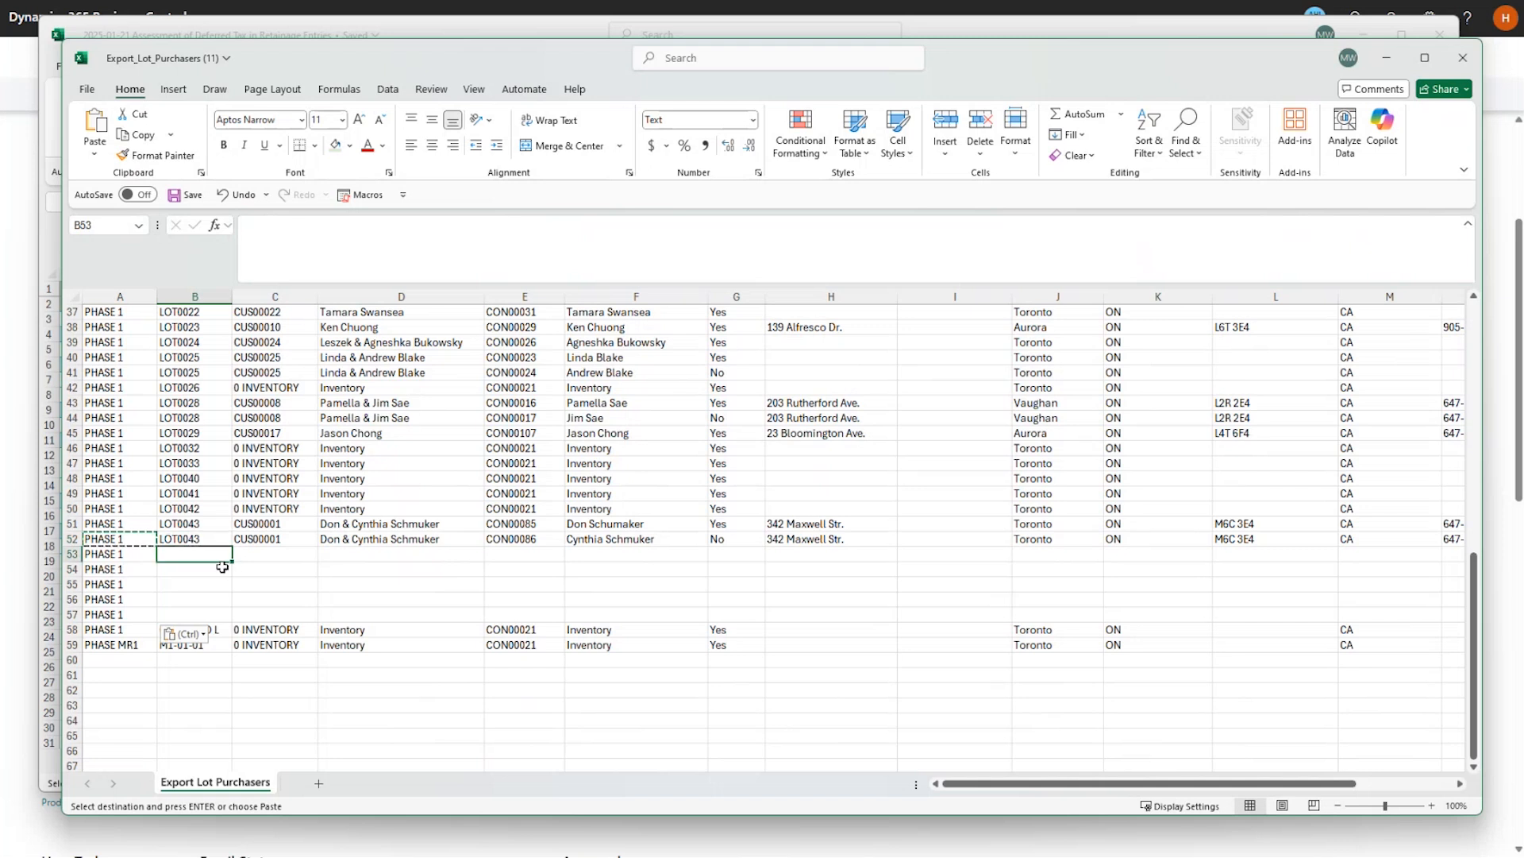
click(196, 540)
key(ctrl+c)
click(198, 552)
key(ctrl+v)
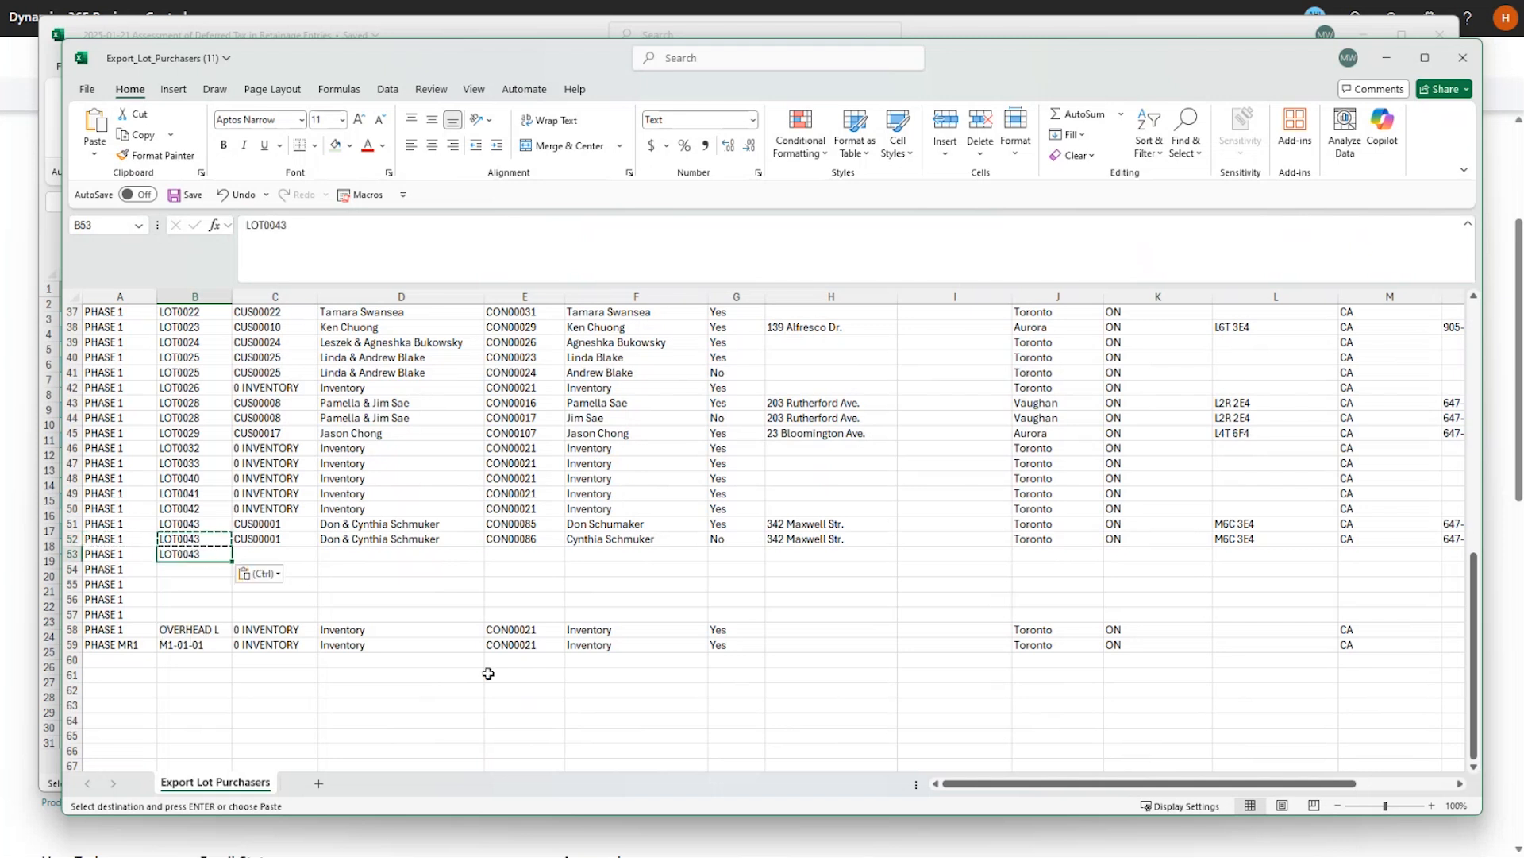
key(F2)
key(BackSpace)
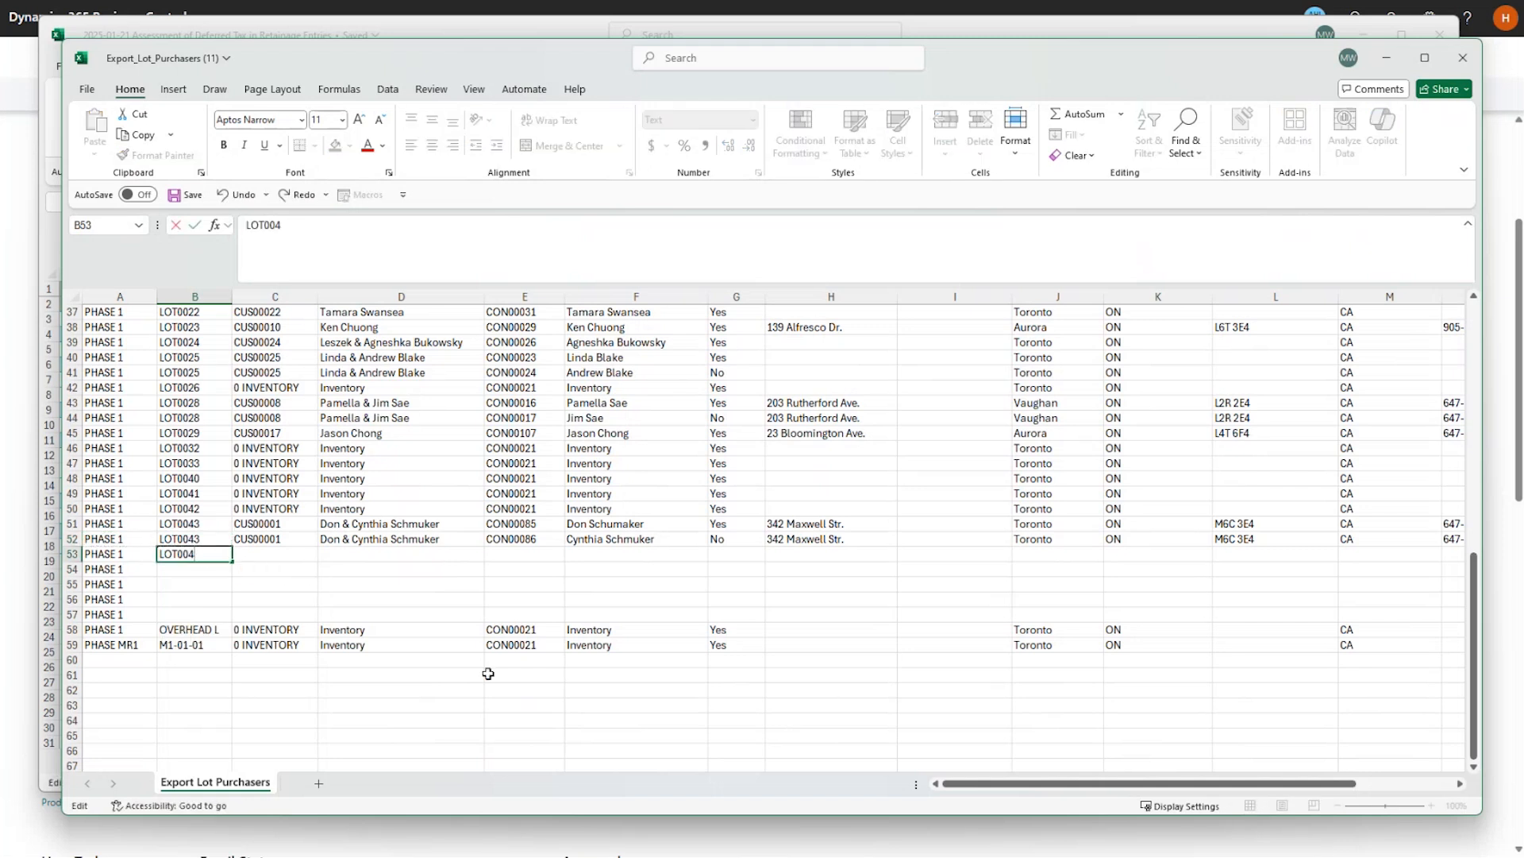
key(Return)
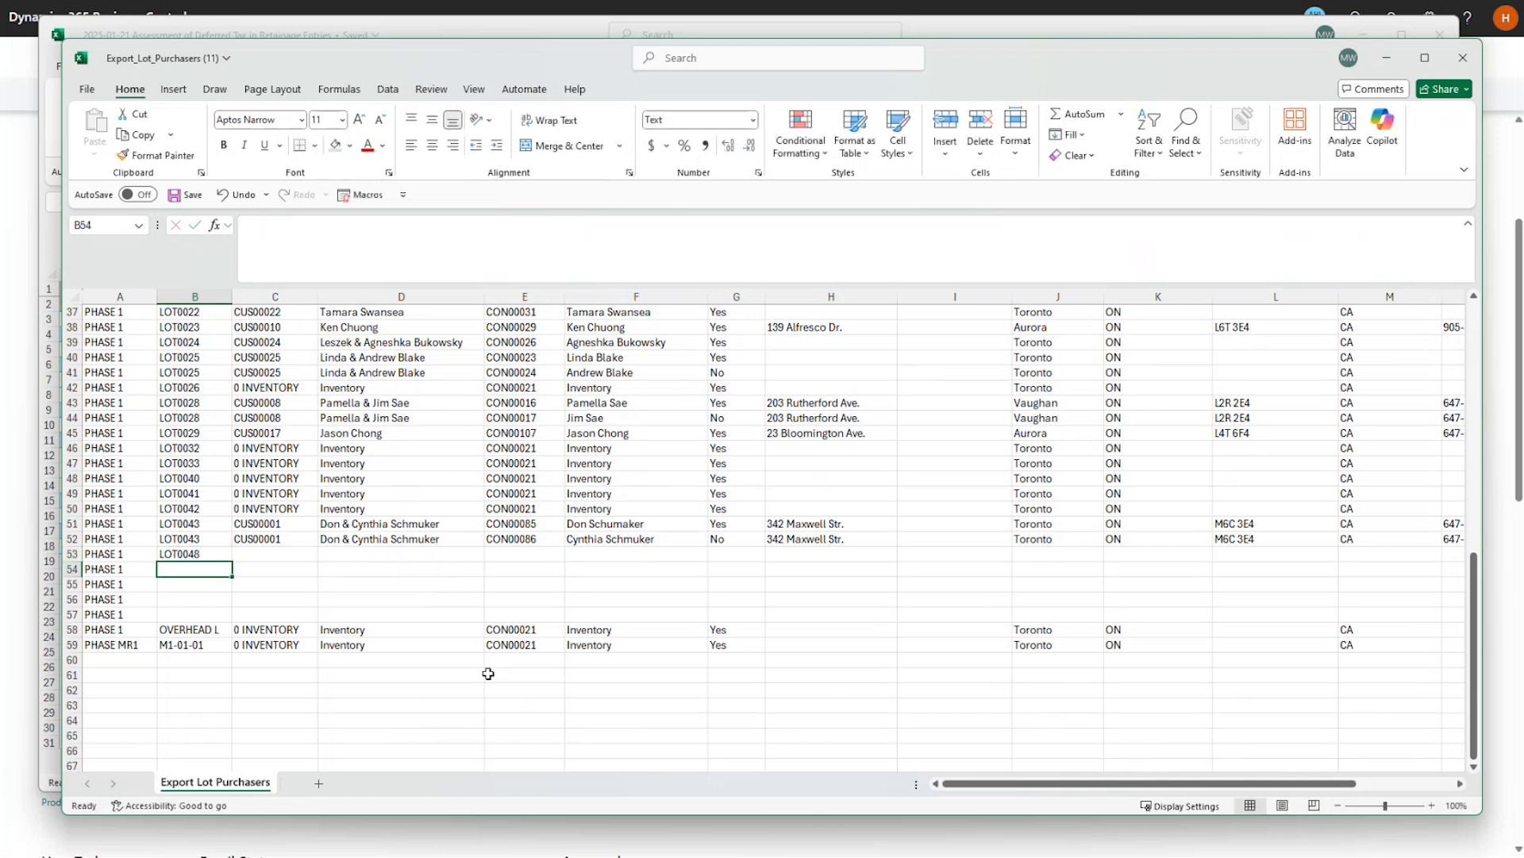
Fill B54 with LOT0048 and B55 with LOT0049.
key(Up)
key(ctrl+c)
key(Down)
key(ctrl+v)
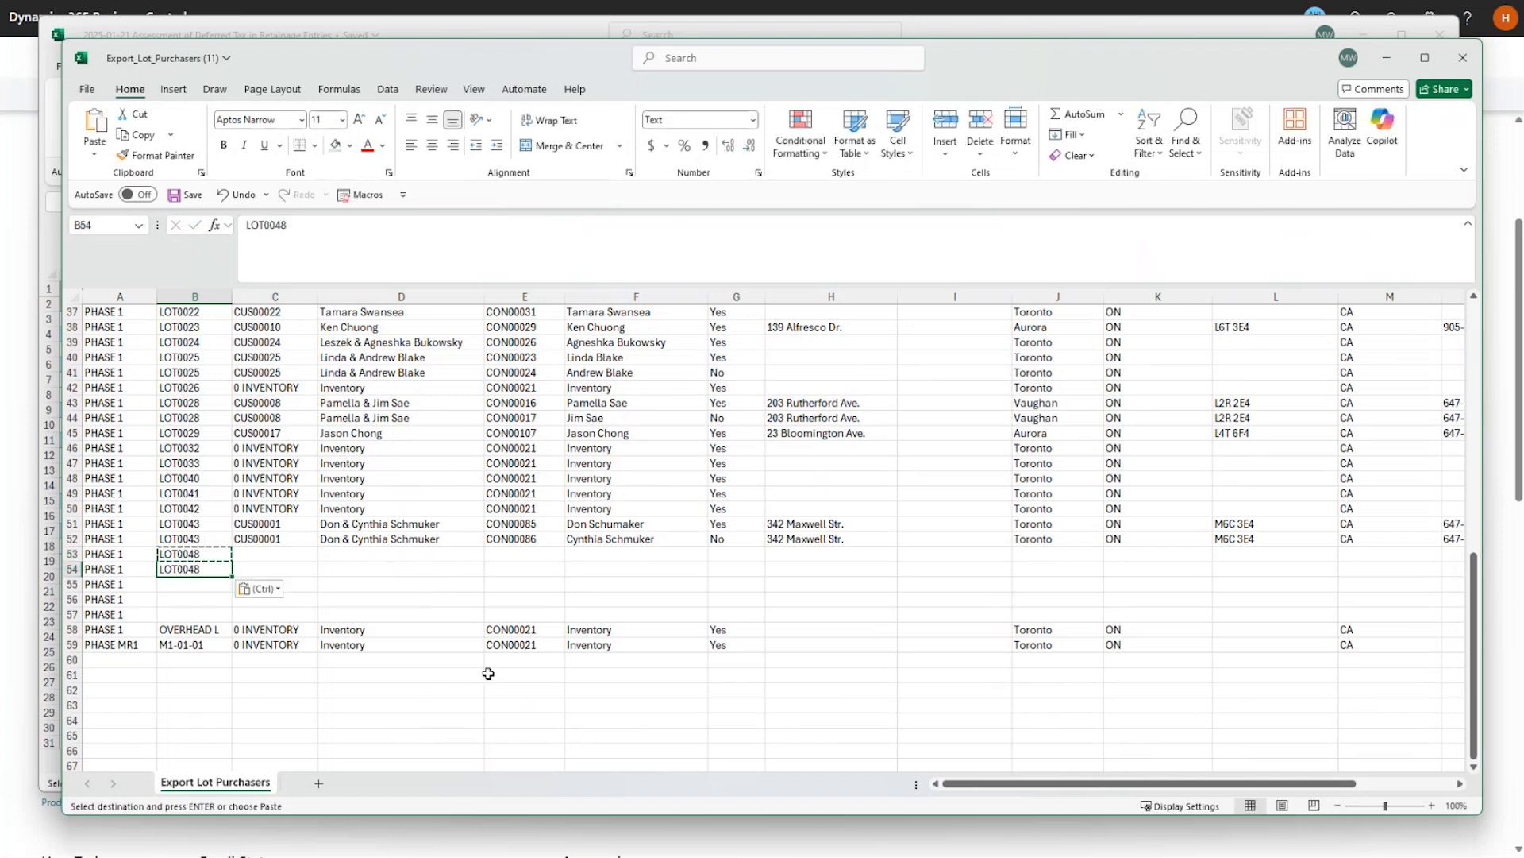
key(Down)
key(ctrl+v)
key(F2)
key(BackSpace)
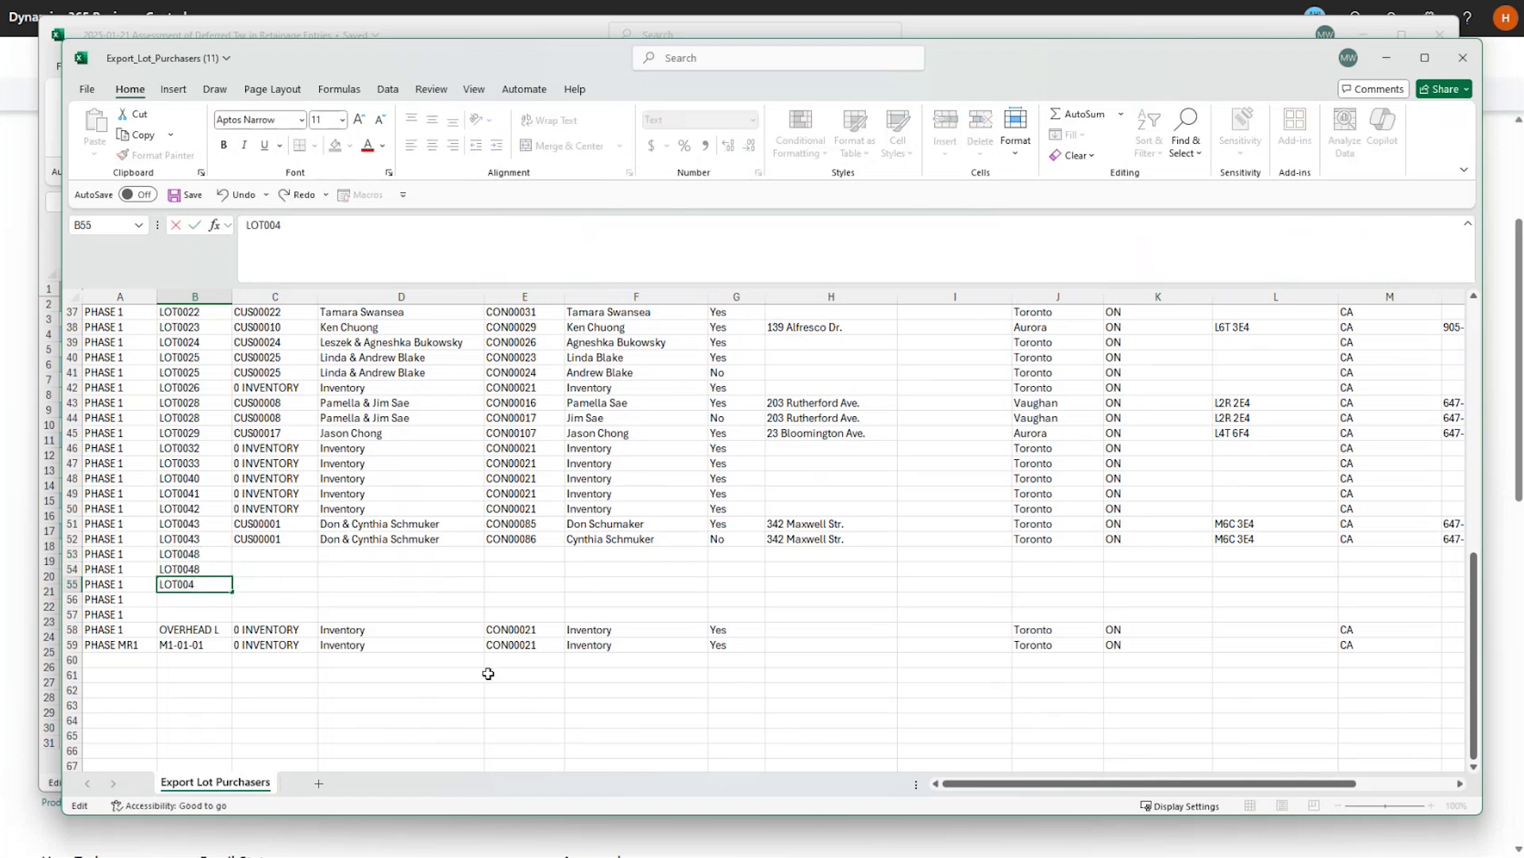
text(9)
key(Return)
Fill both B56 and B57 with lot code LOT0050.
key(Up)
key(ctrl+c)
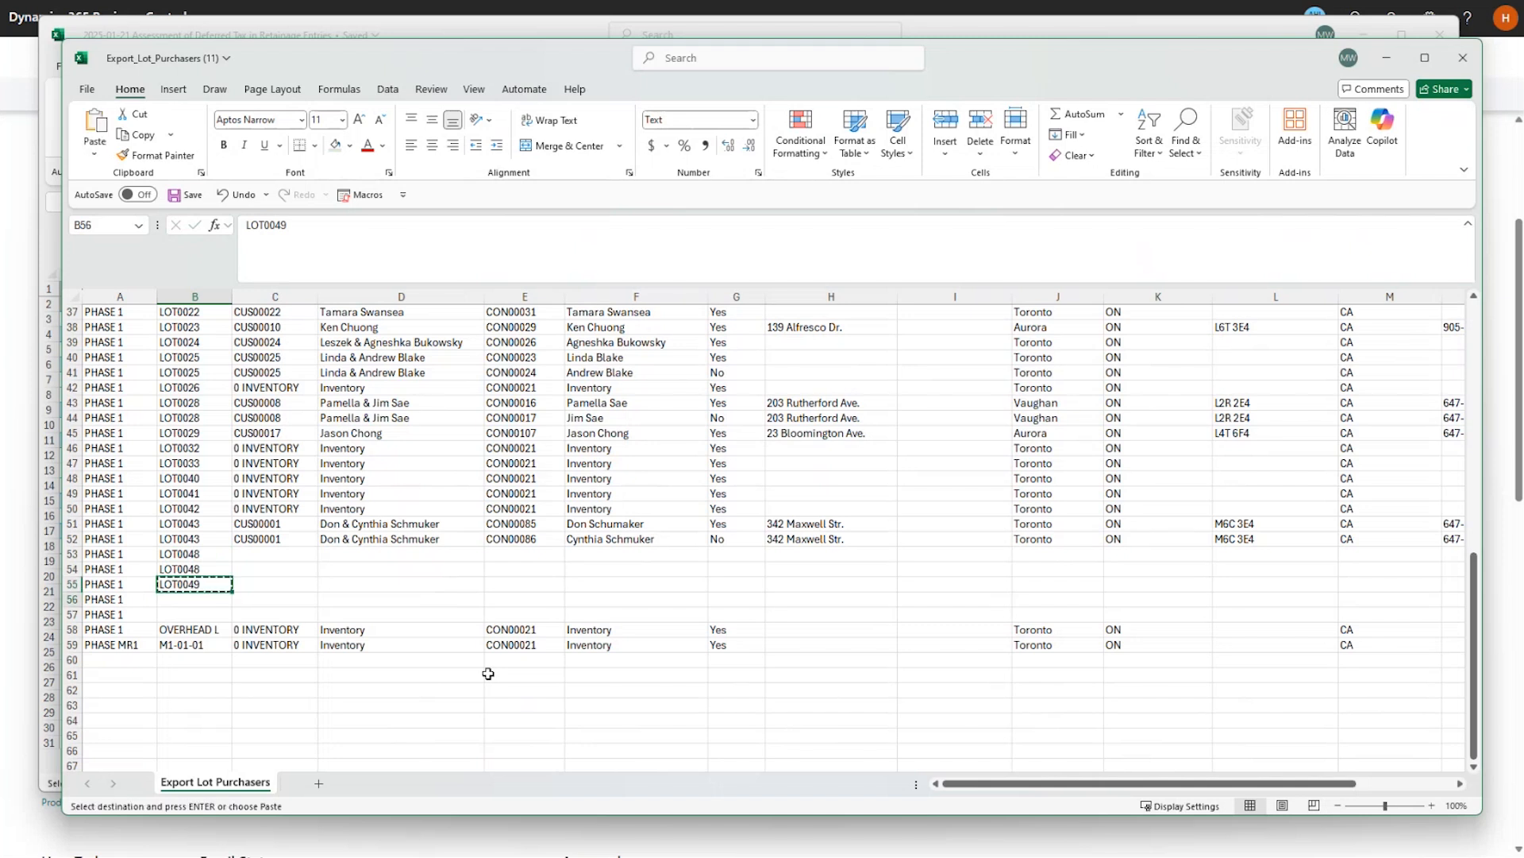
key(Down)
key(ctrl+v)
key(F2)
key(BackSpace)
key(BackSpace)
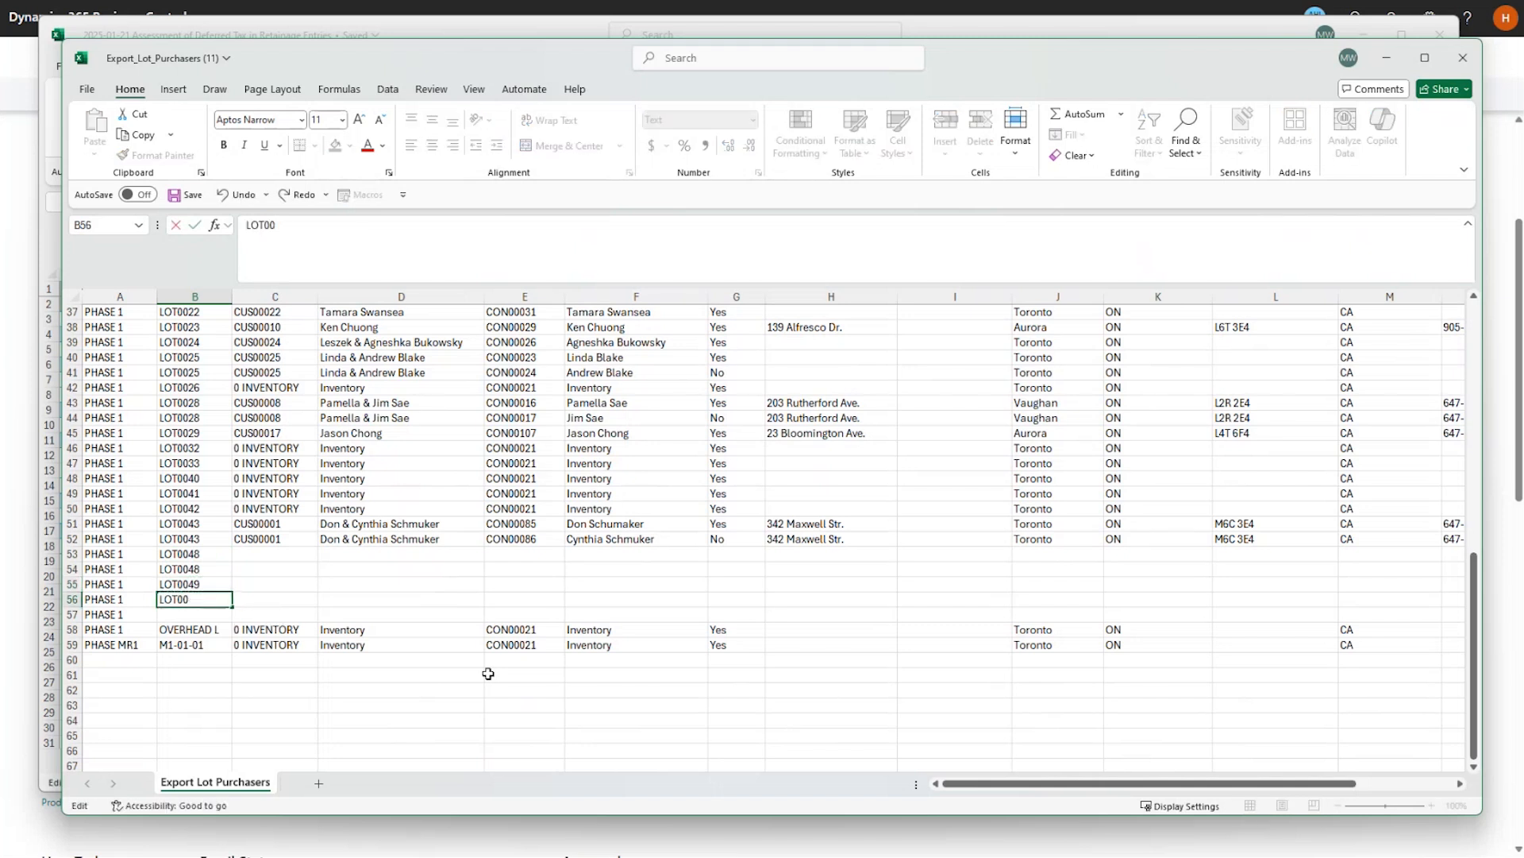
key(Return)
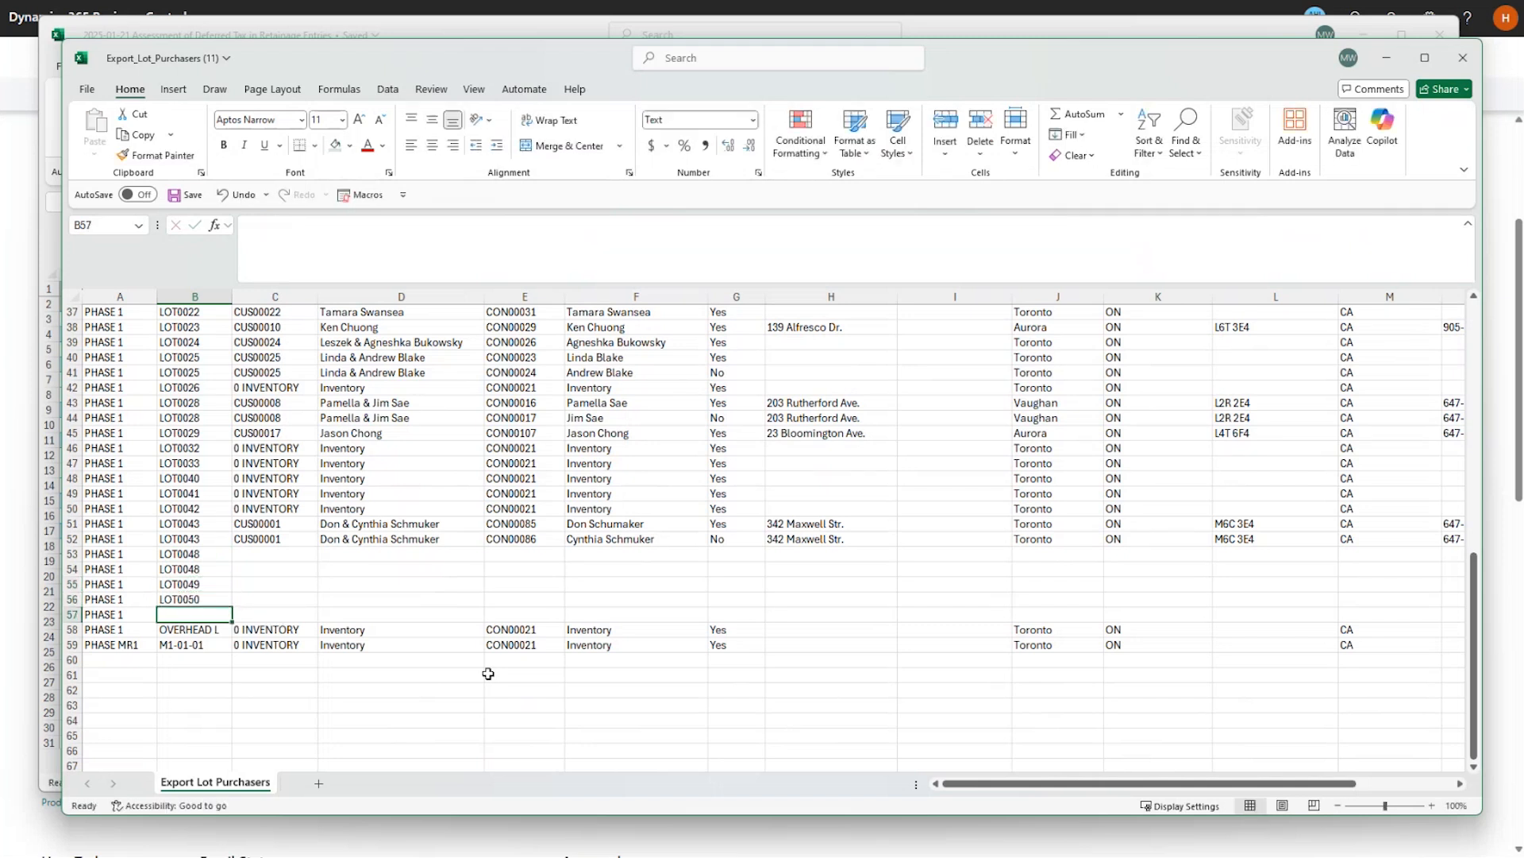
key(Up)
key(ctrl+c)
key(Down)
key(ctrl+v)
key(Up)
key(Up)
key(Up)
key(Up)
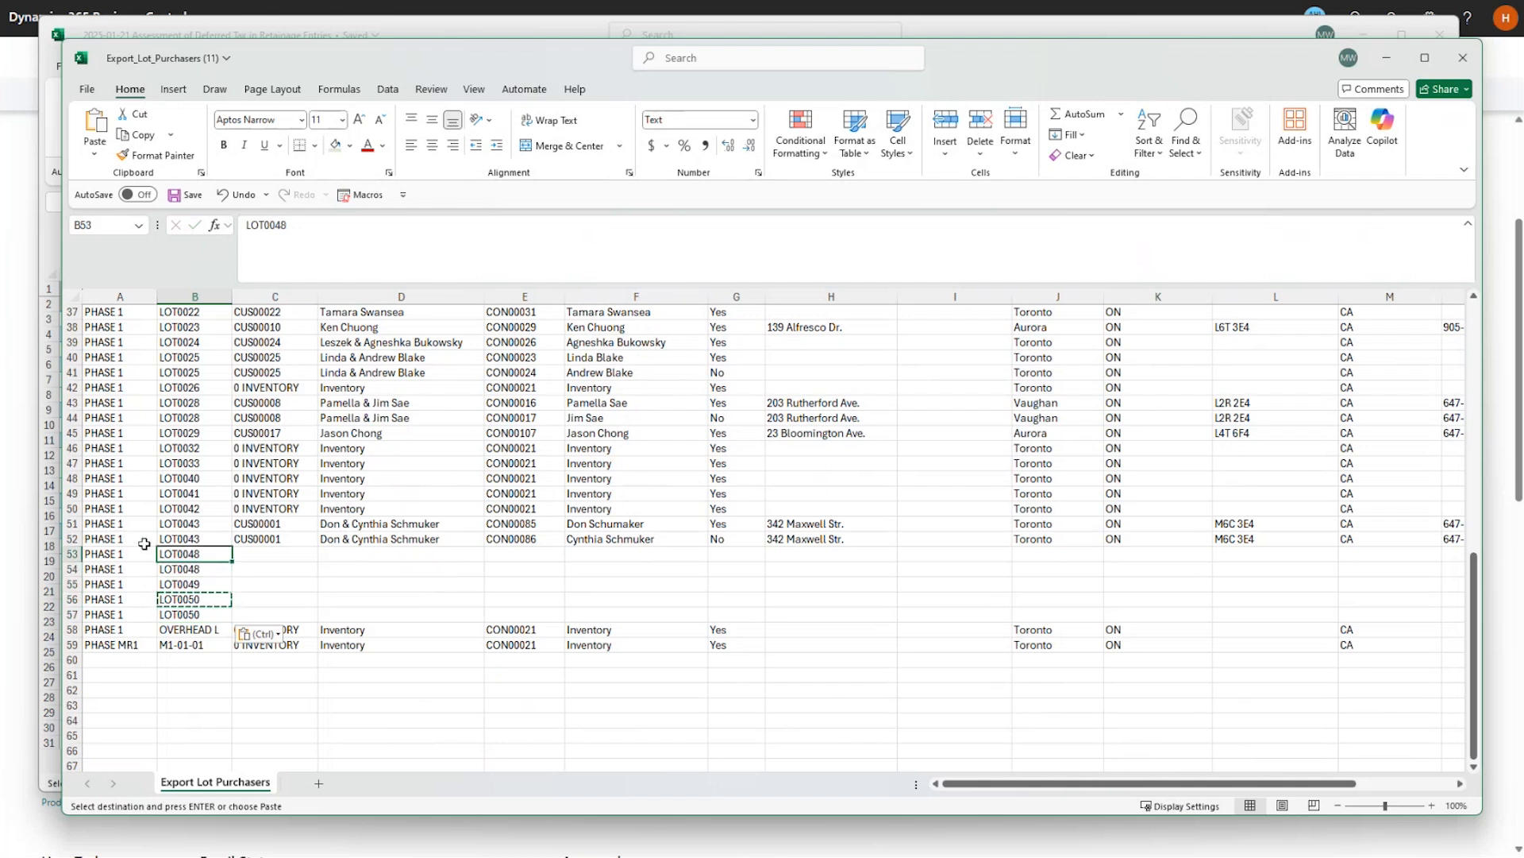
Check the Customer Name and Contact No. columns, then enter the first contact's name in F53.
scroll(408, 524, up, 11)
scroll(330, 527, up, 1)
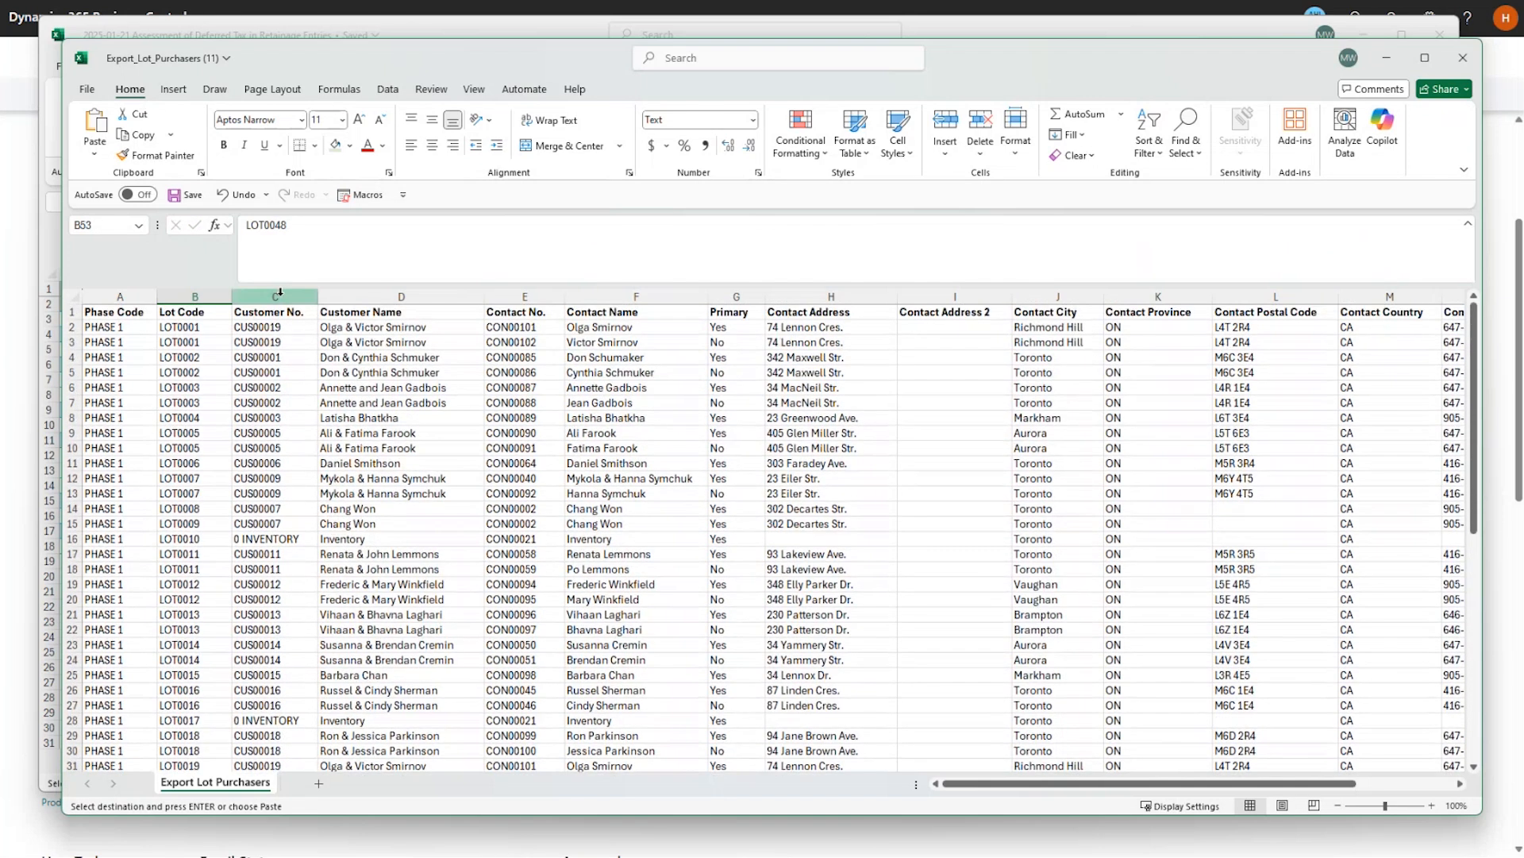
drag(276, 316, 365, 315)
click(365, 314)
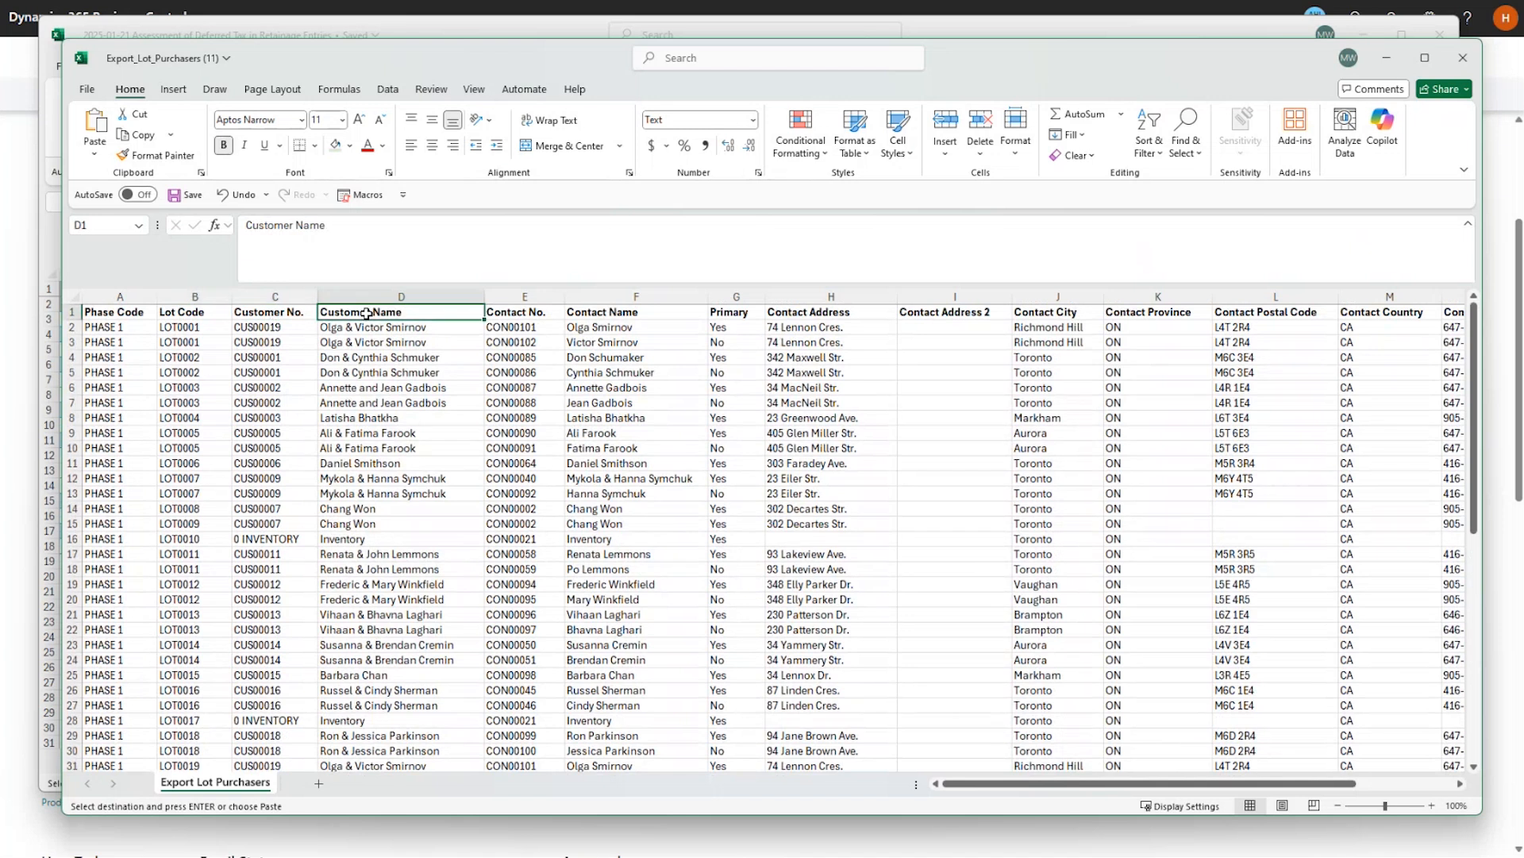
click(504, 316)
scroll(568, 417, down, 10)
scroll(568, 417, down, 3)
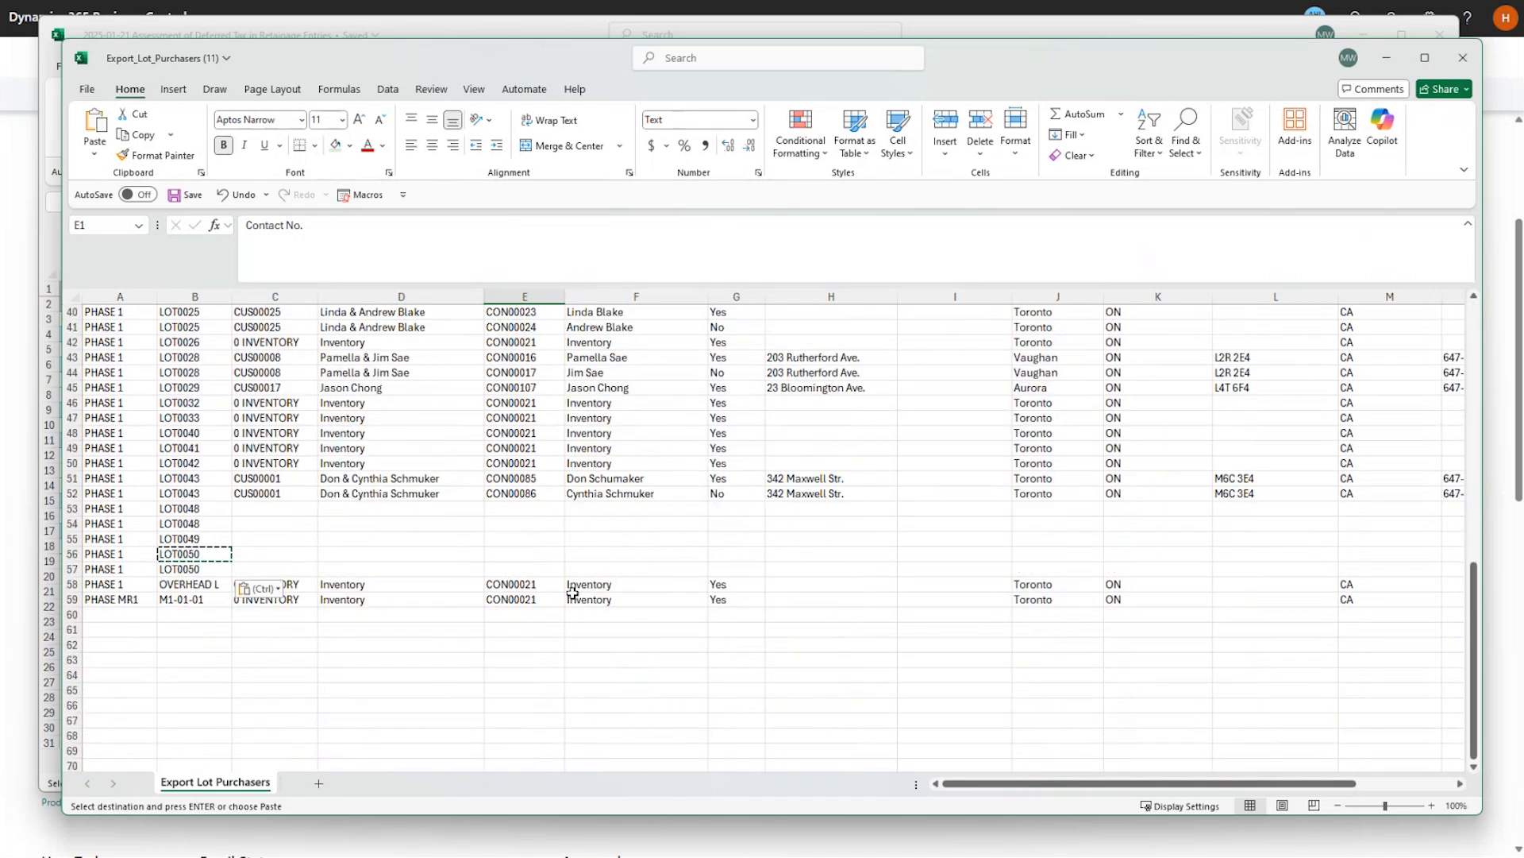
click(510, 509)
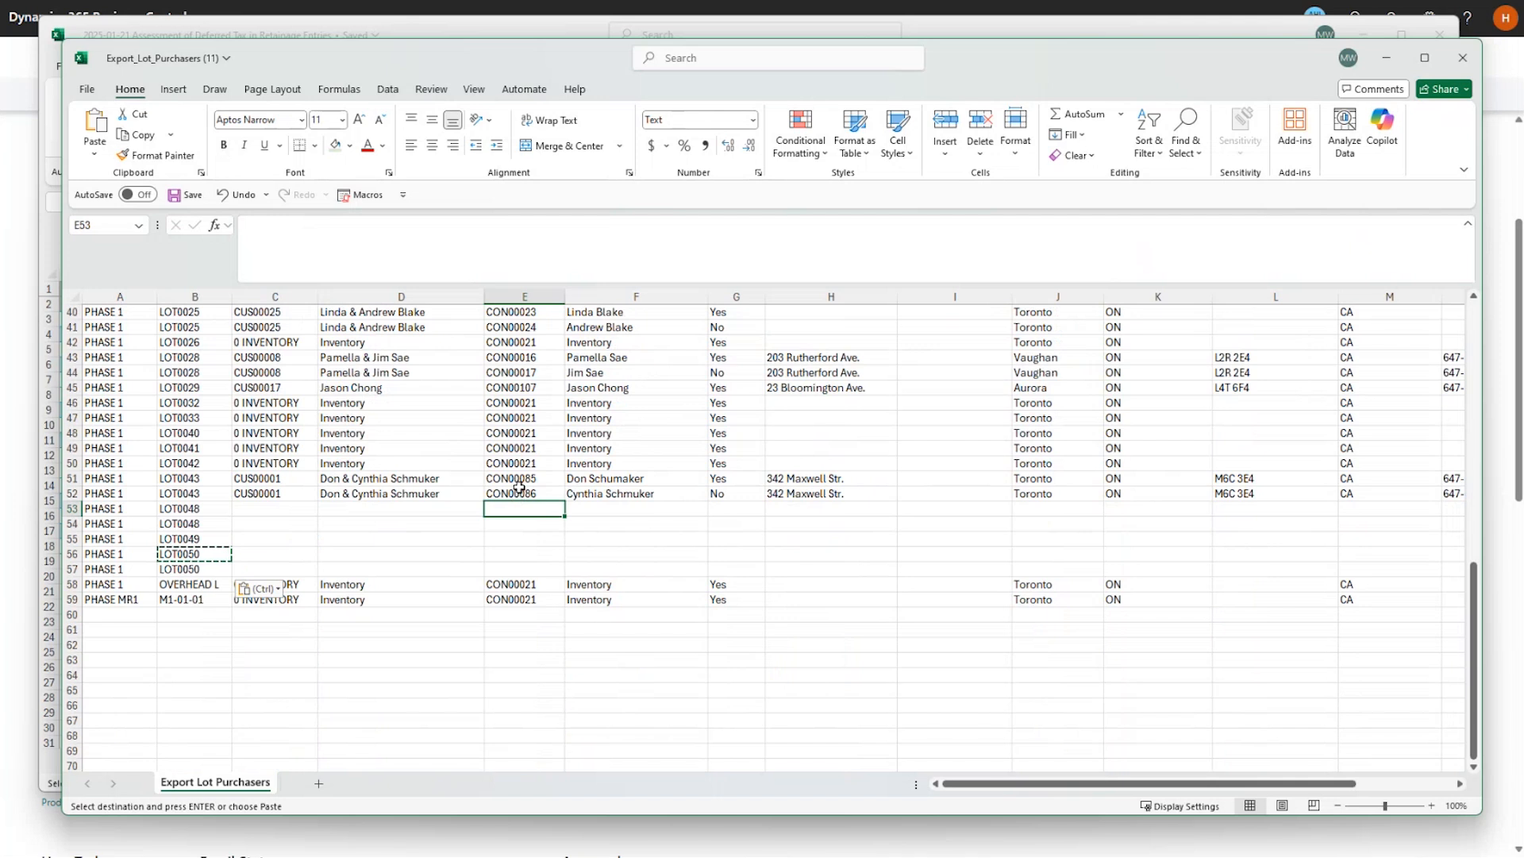
click(625, 509)
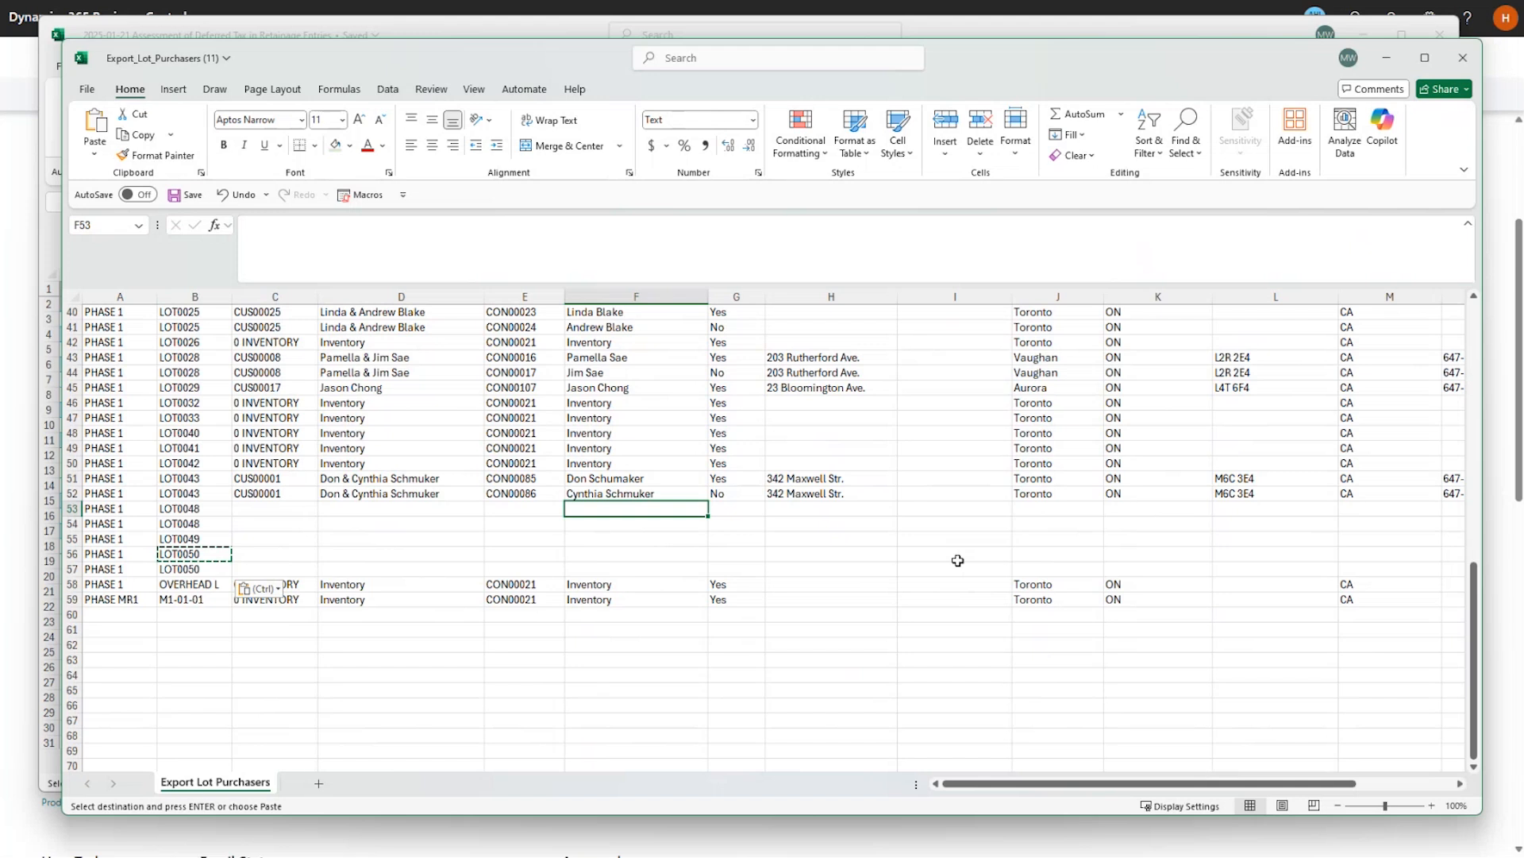
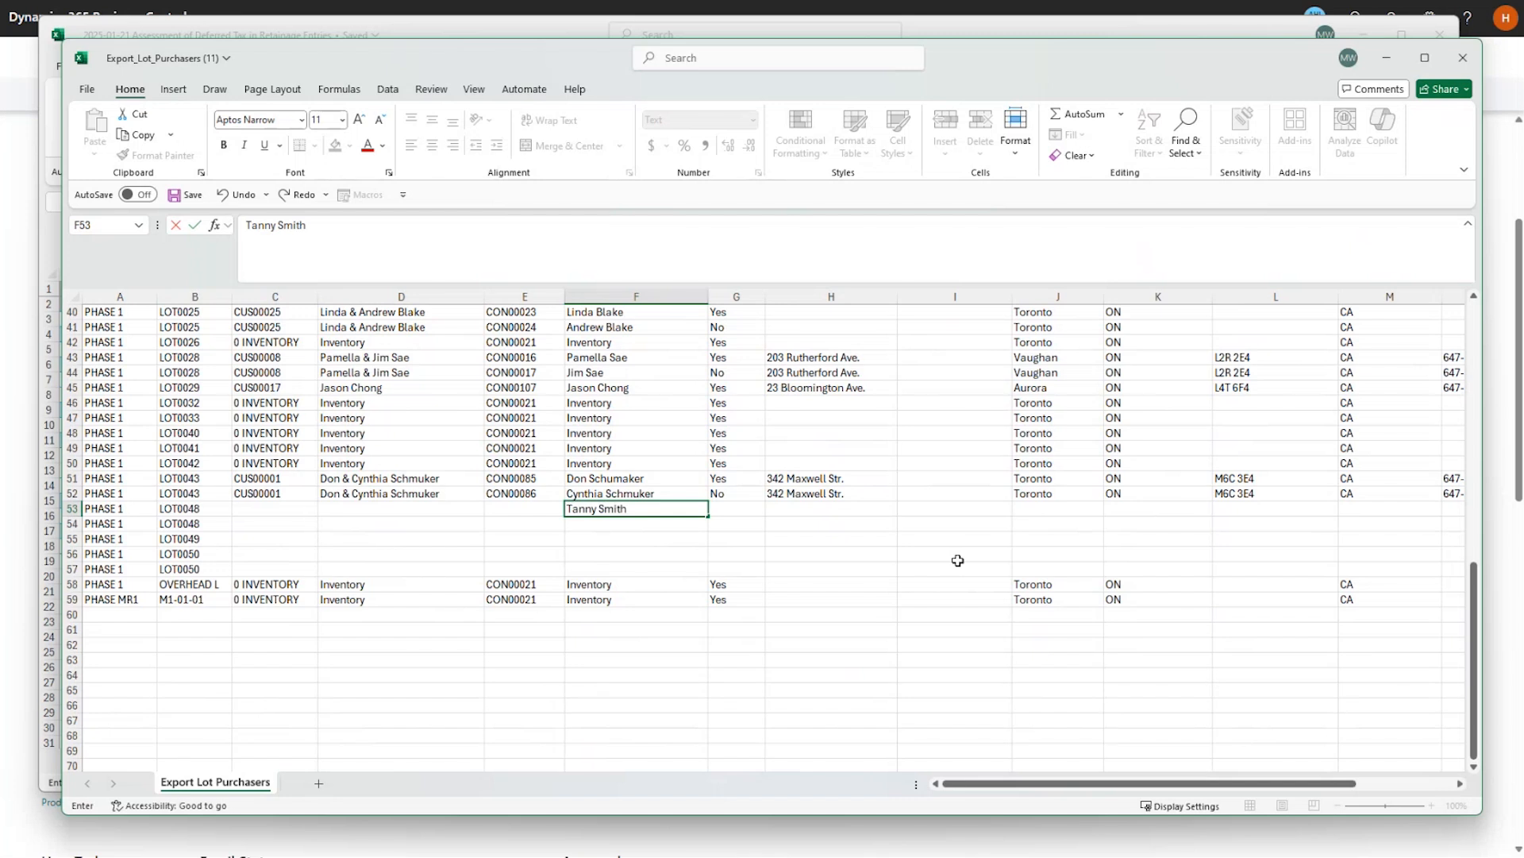
key(Return)
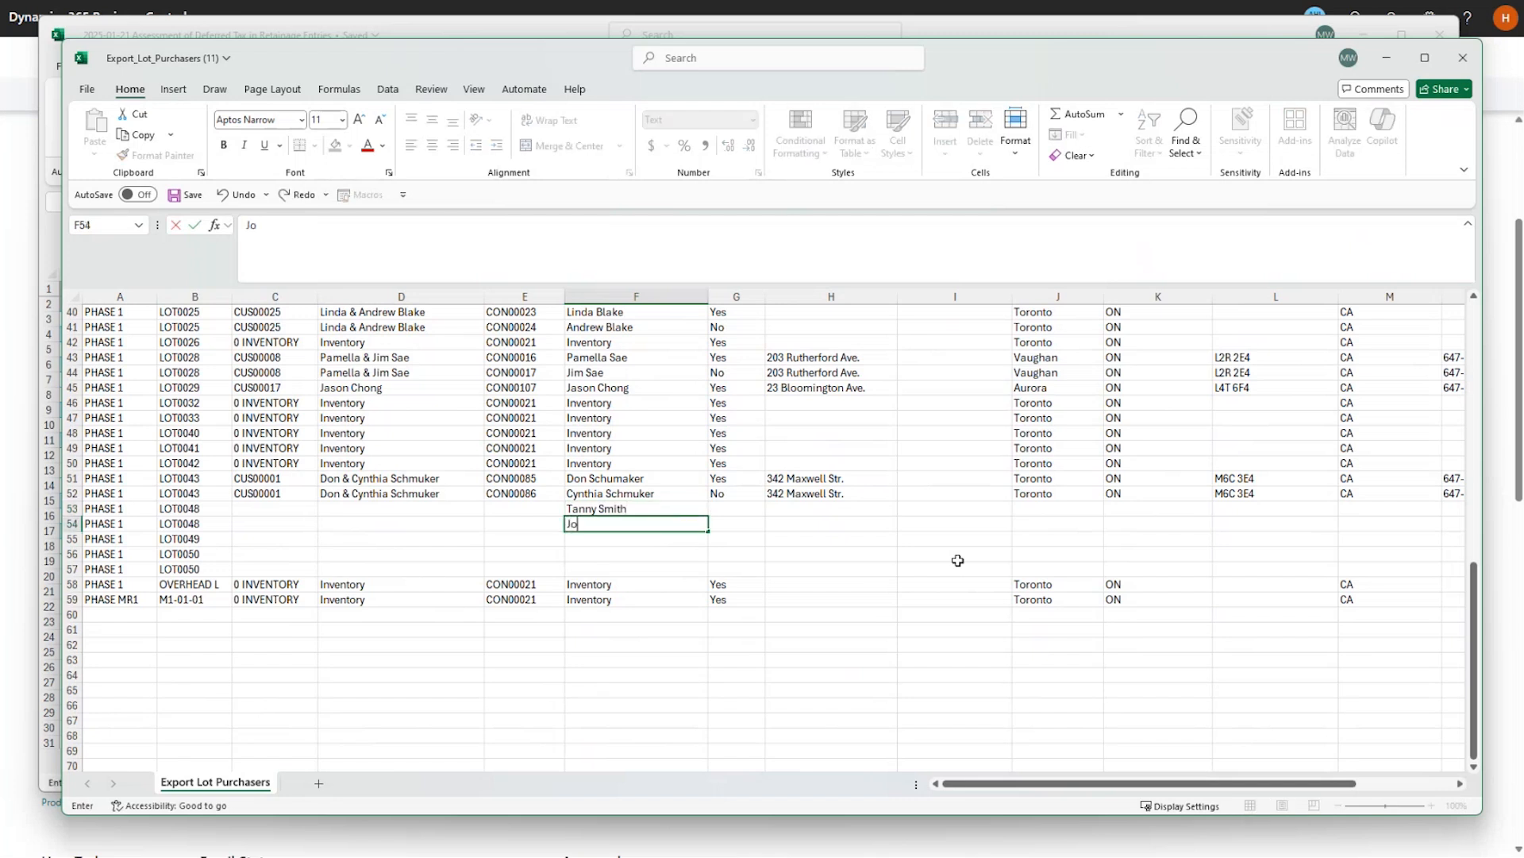
Enter contact names for the remaining four new rows in F54:F57.
key(Return)
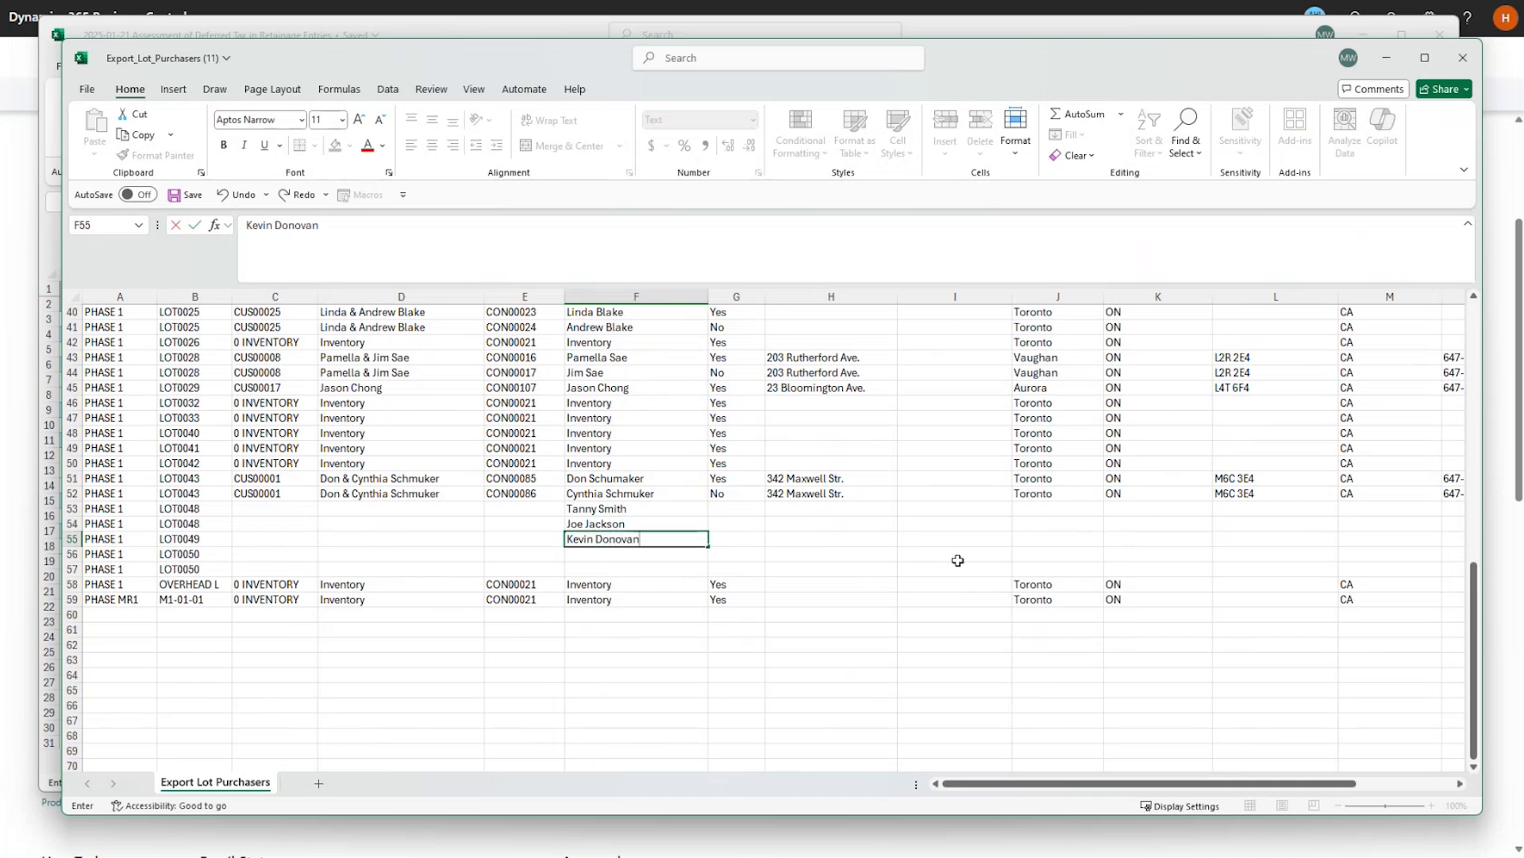
key(Return)
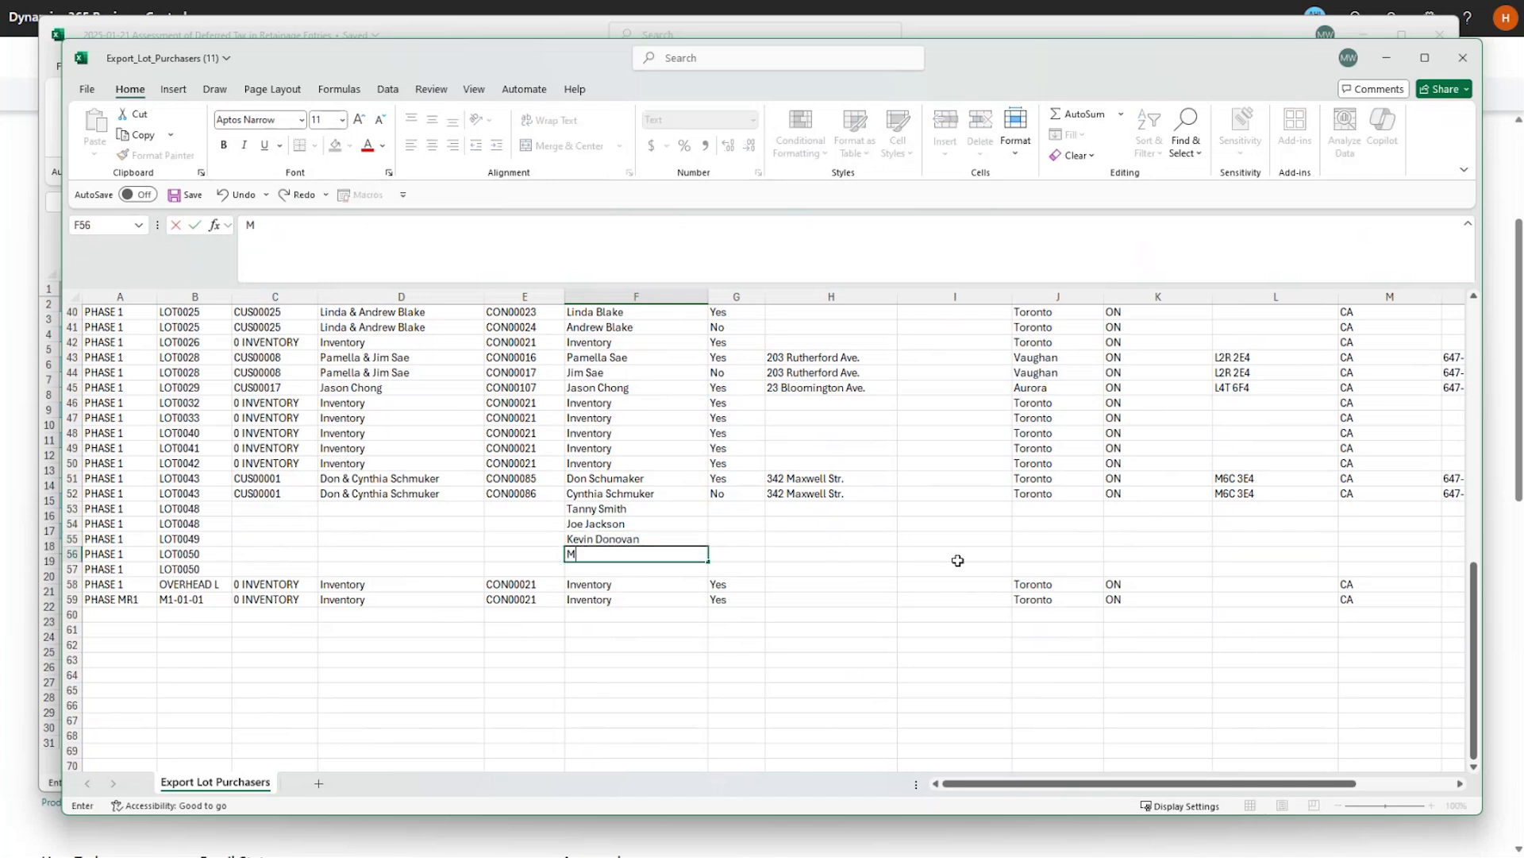
key(Return)
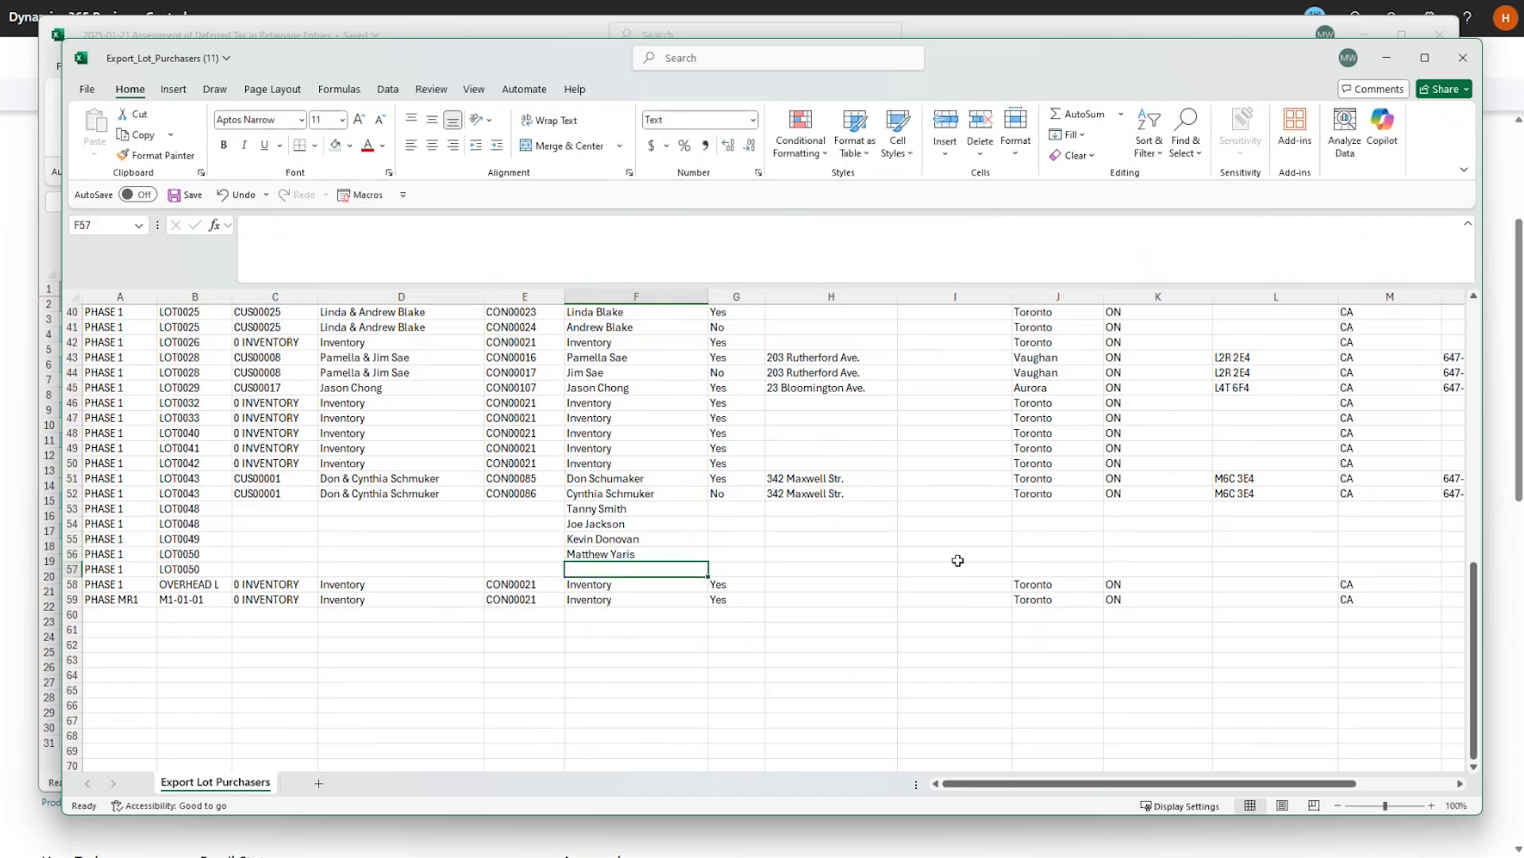
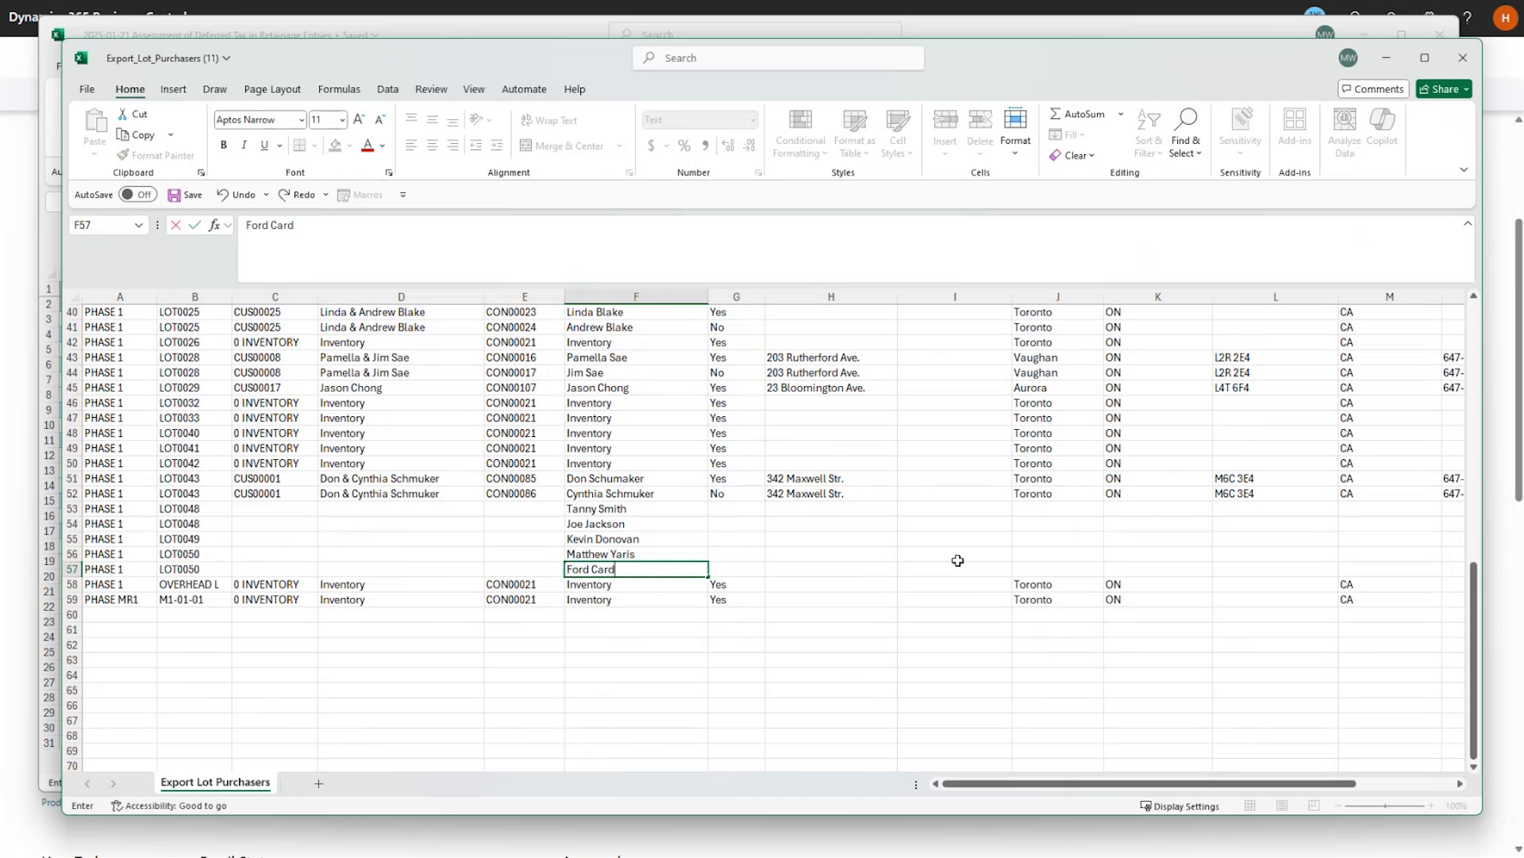
key(Return)
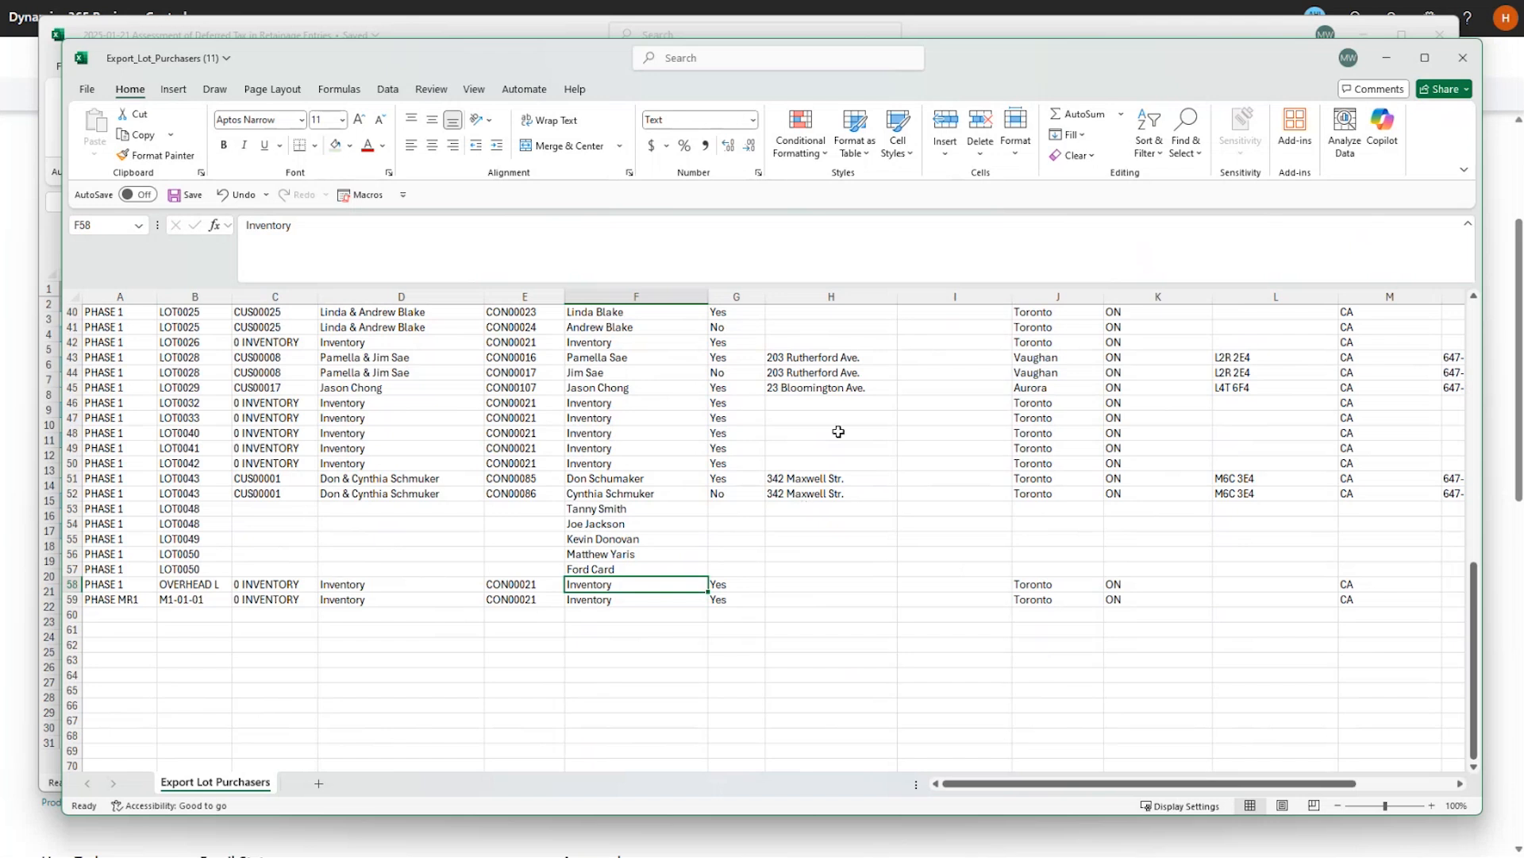
Copy the addresses from H43:H45 into H53 and again from H56 down.
drag(818, 357, 822, 388)
key(ctrl+c)
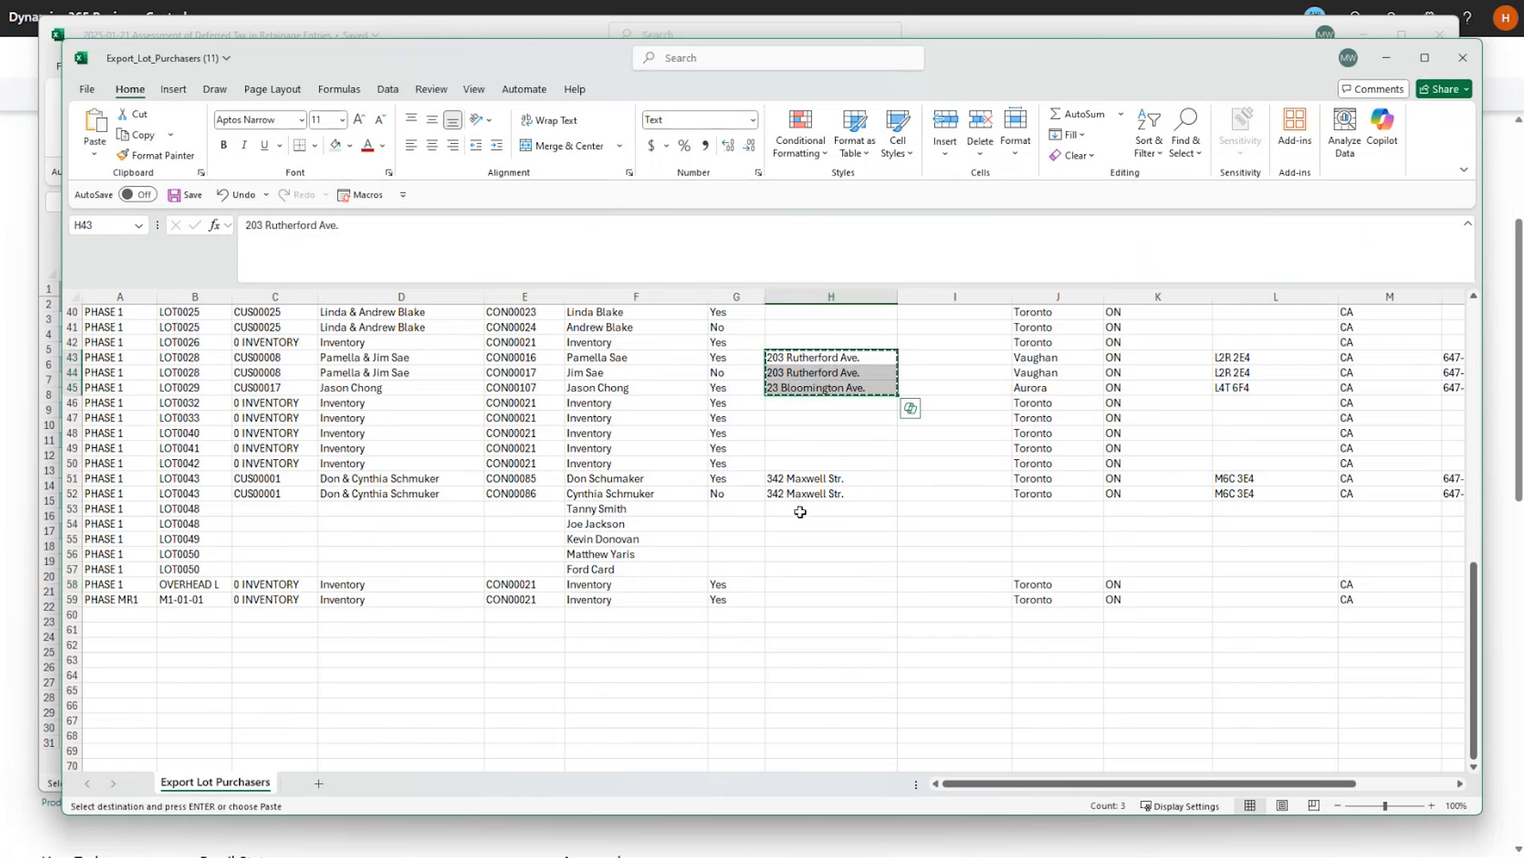
click(804, 510)
key(ctrl+v)
click(809, 556)
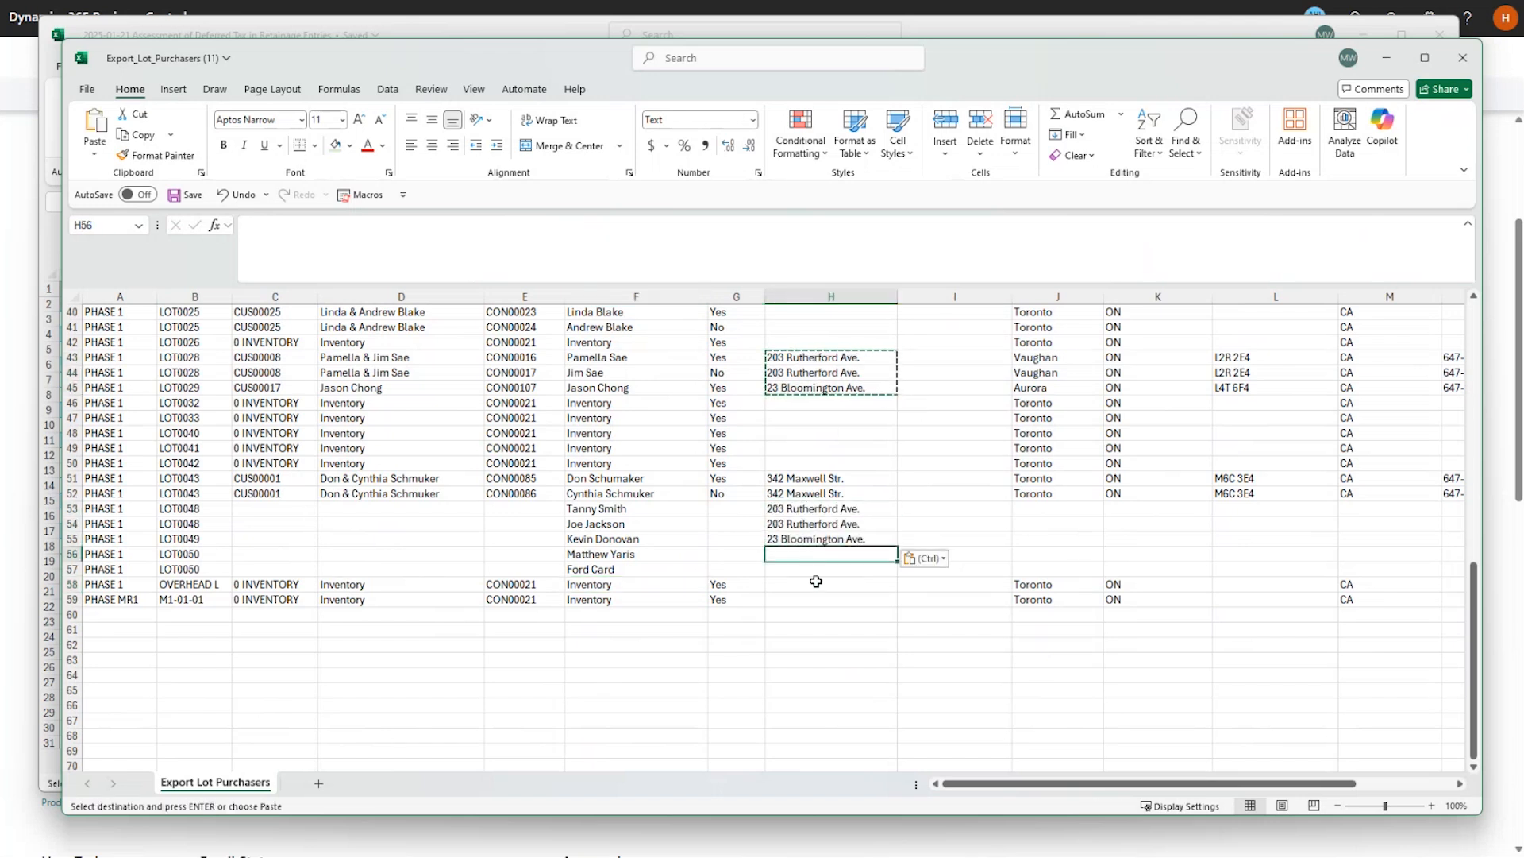
key(ctrl+v)
Delete the leftover inventory rows 58 and 59.
drag(71, 583, 72, 600)
right_click(196, 601)
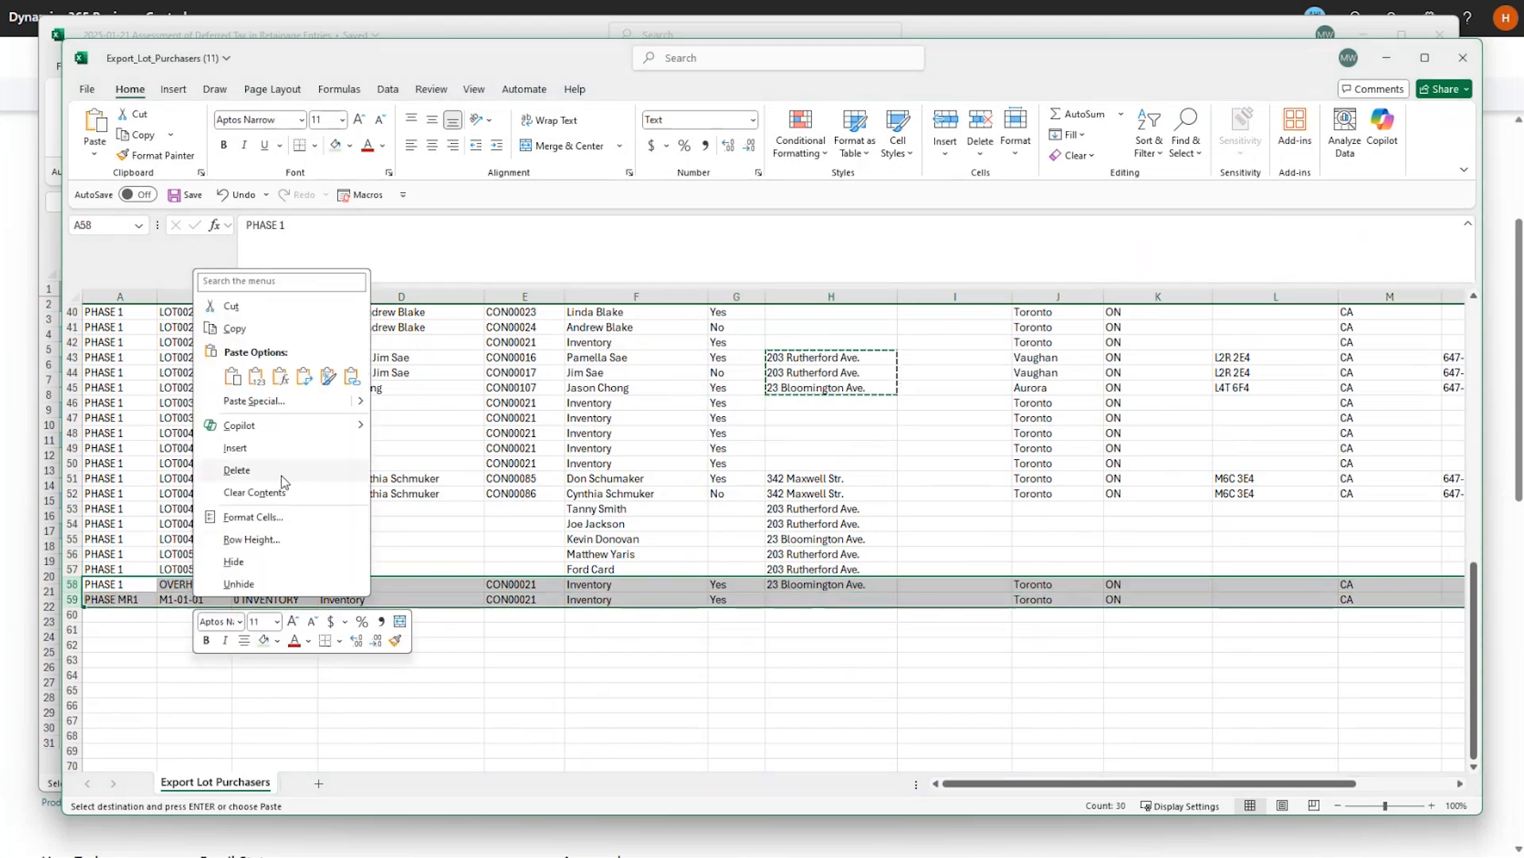
click(238, 470)
click(841, 568)
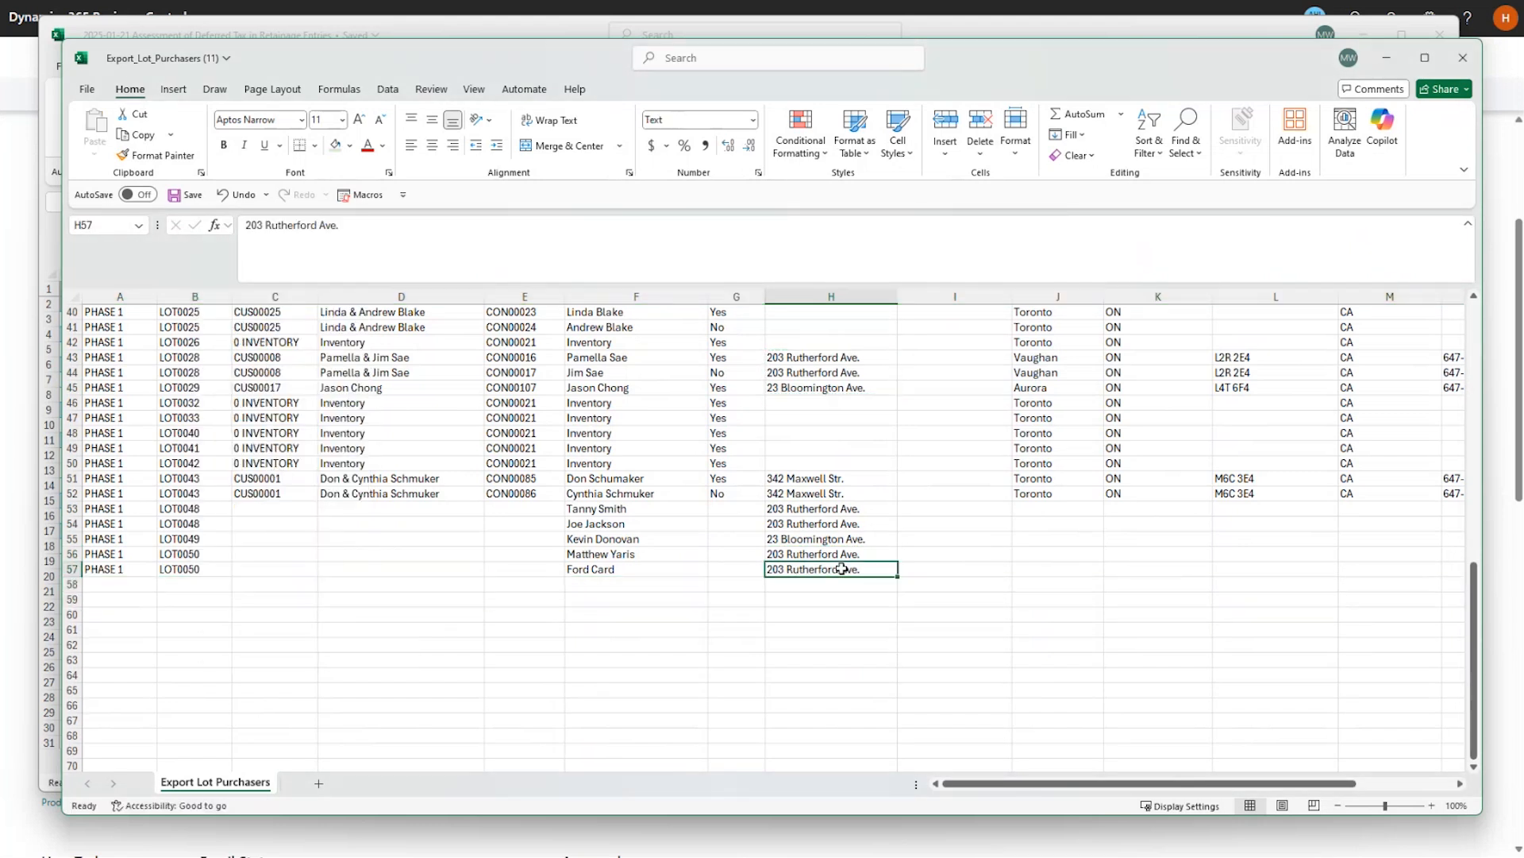
Fill city Toronto and province ON into rows 53–57.
drag(1030, 496, 1144, 496)
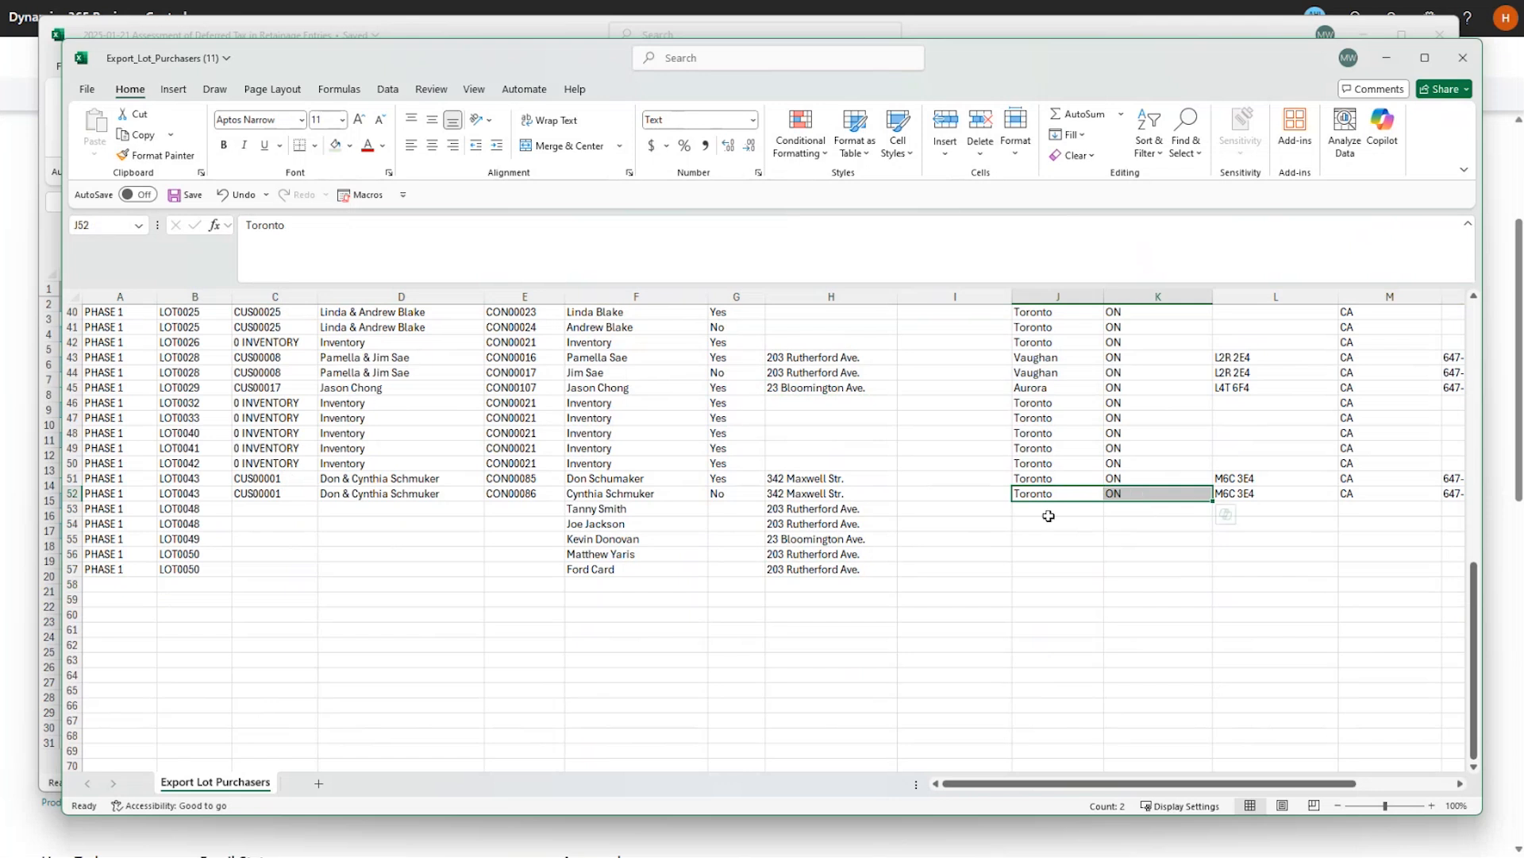
key(ctrl+c)
drag(1052, 509, 1050, 568)
key(ctrl+v)
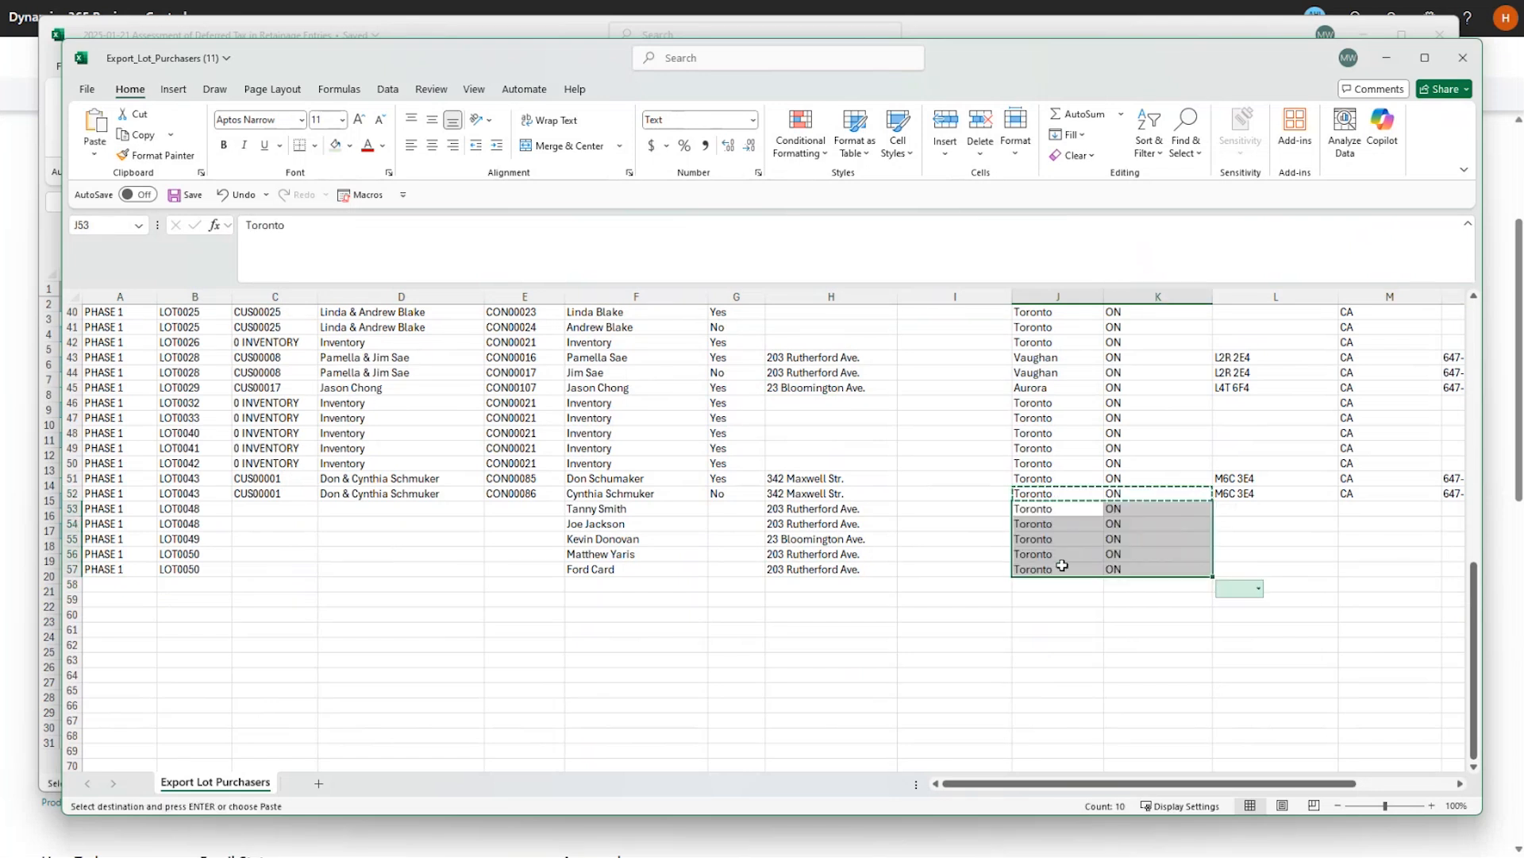
key(ctrl)
key(Escape)
drag(1221, 783, 1318, 779)
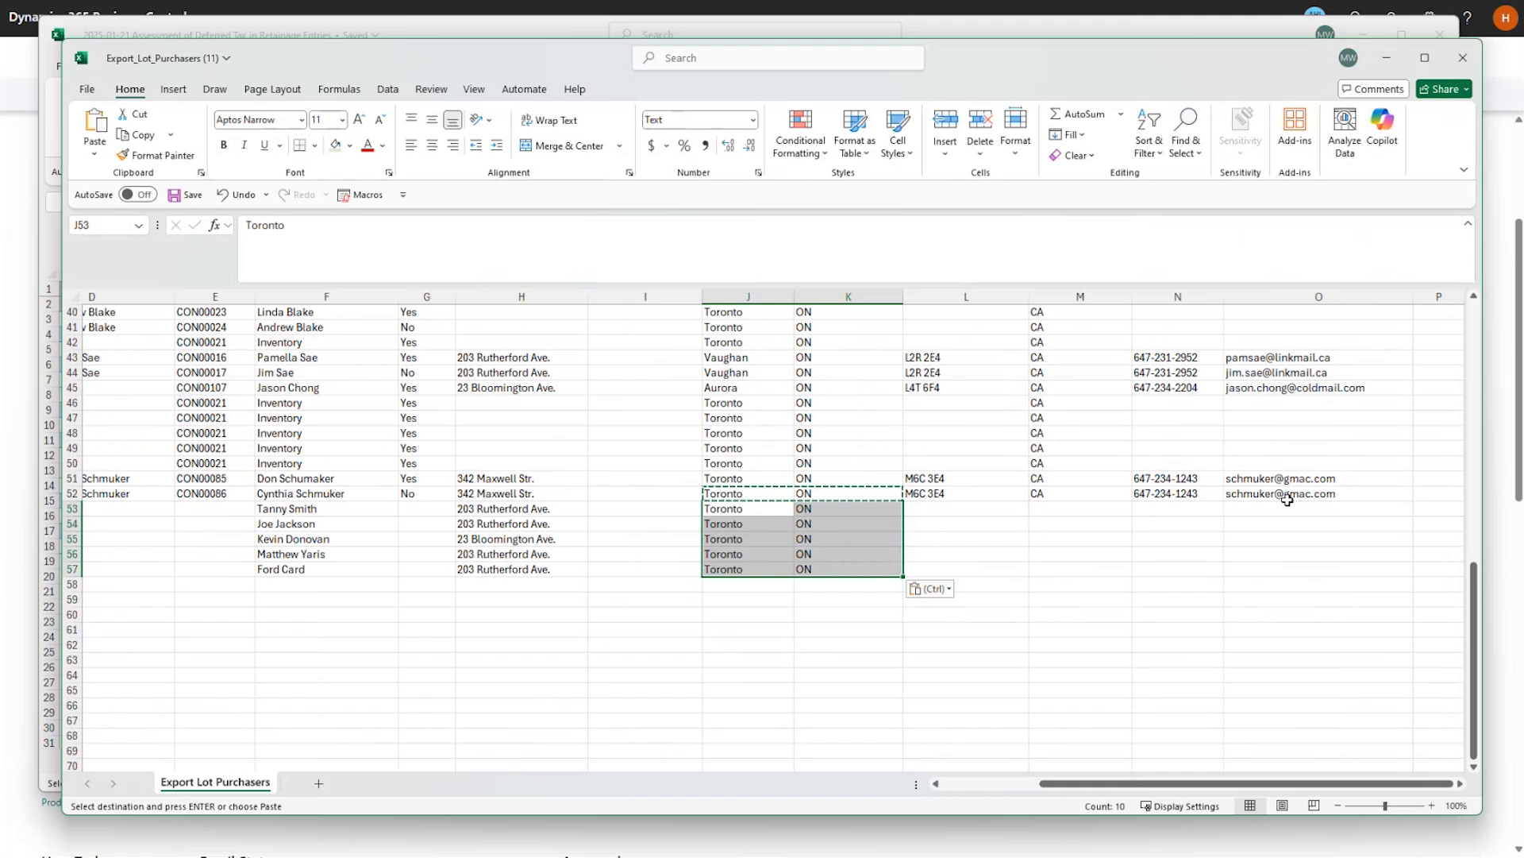
Copy the e-mail addresses from O43:O45 into O53:O55.
drag(1278, 358, 1278, 388)
key(ctrl+c)
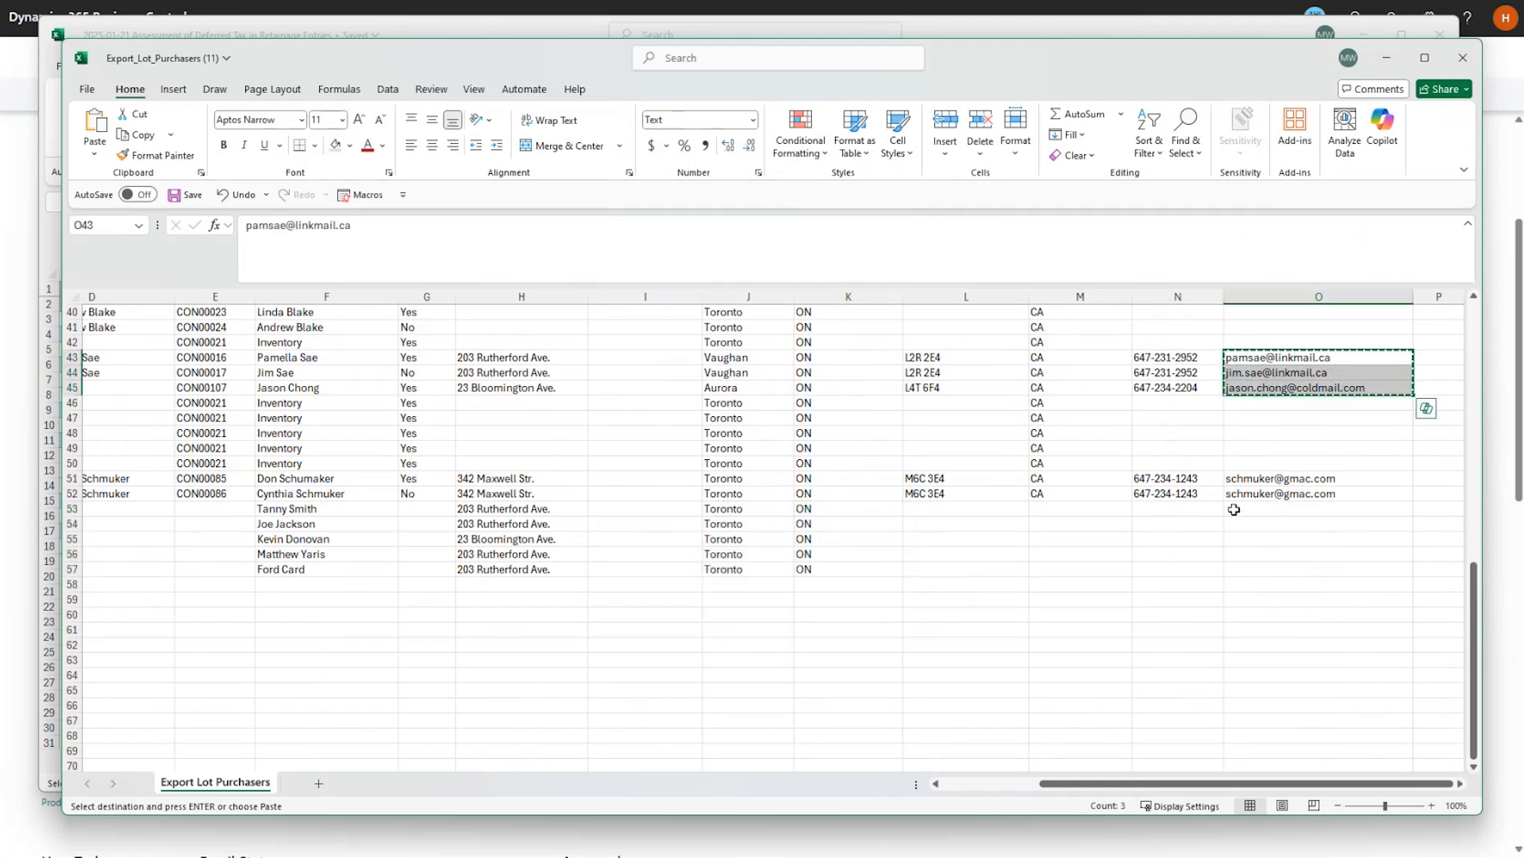
click(1231, 509)
key(ctrl+v)
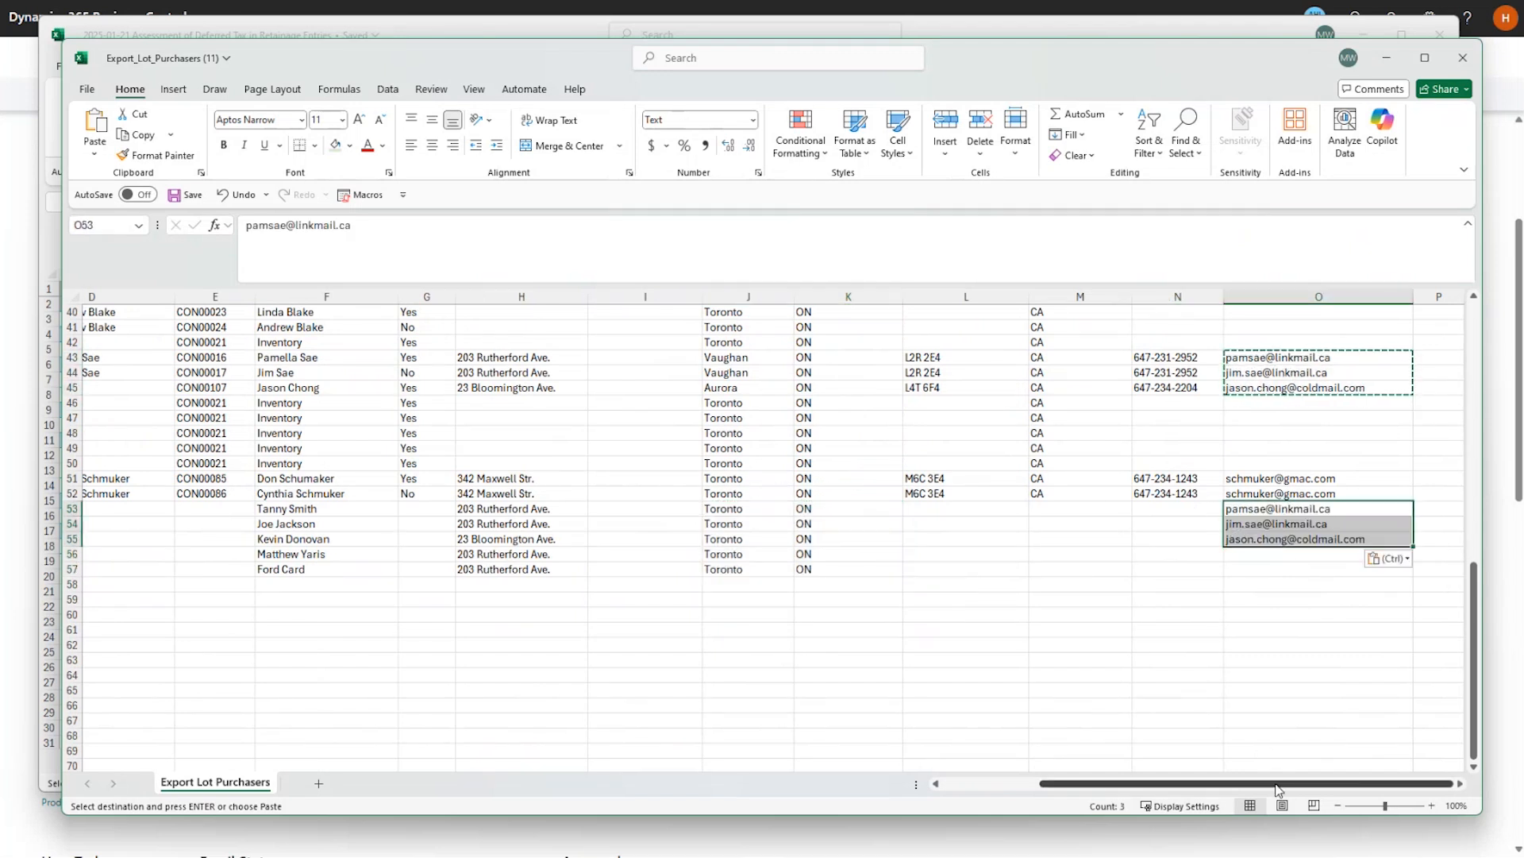
scroll(617, 570, left, 3)
scroll(556, 592, up, 13)
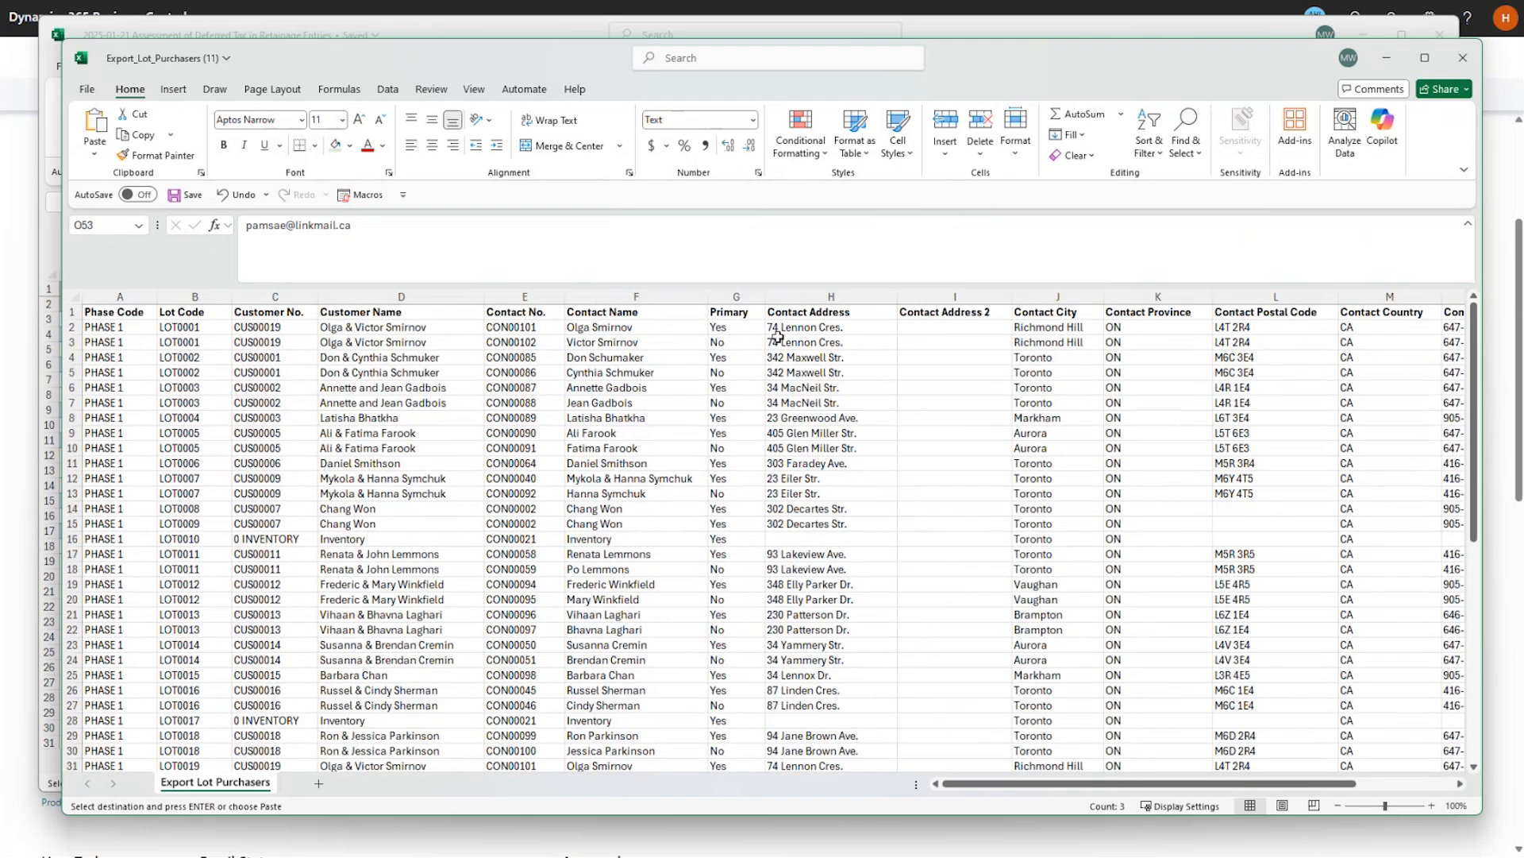
Delete the old purchaser rows 2–52, leaving only the five new rows.
click(730, 314)
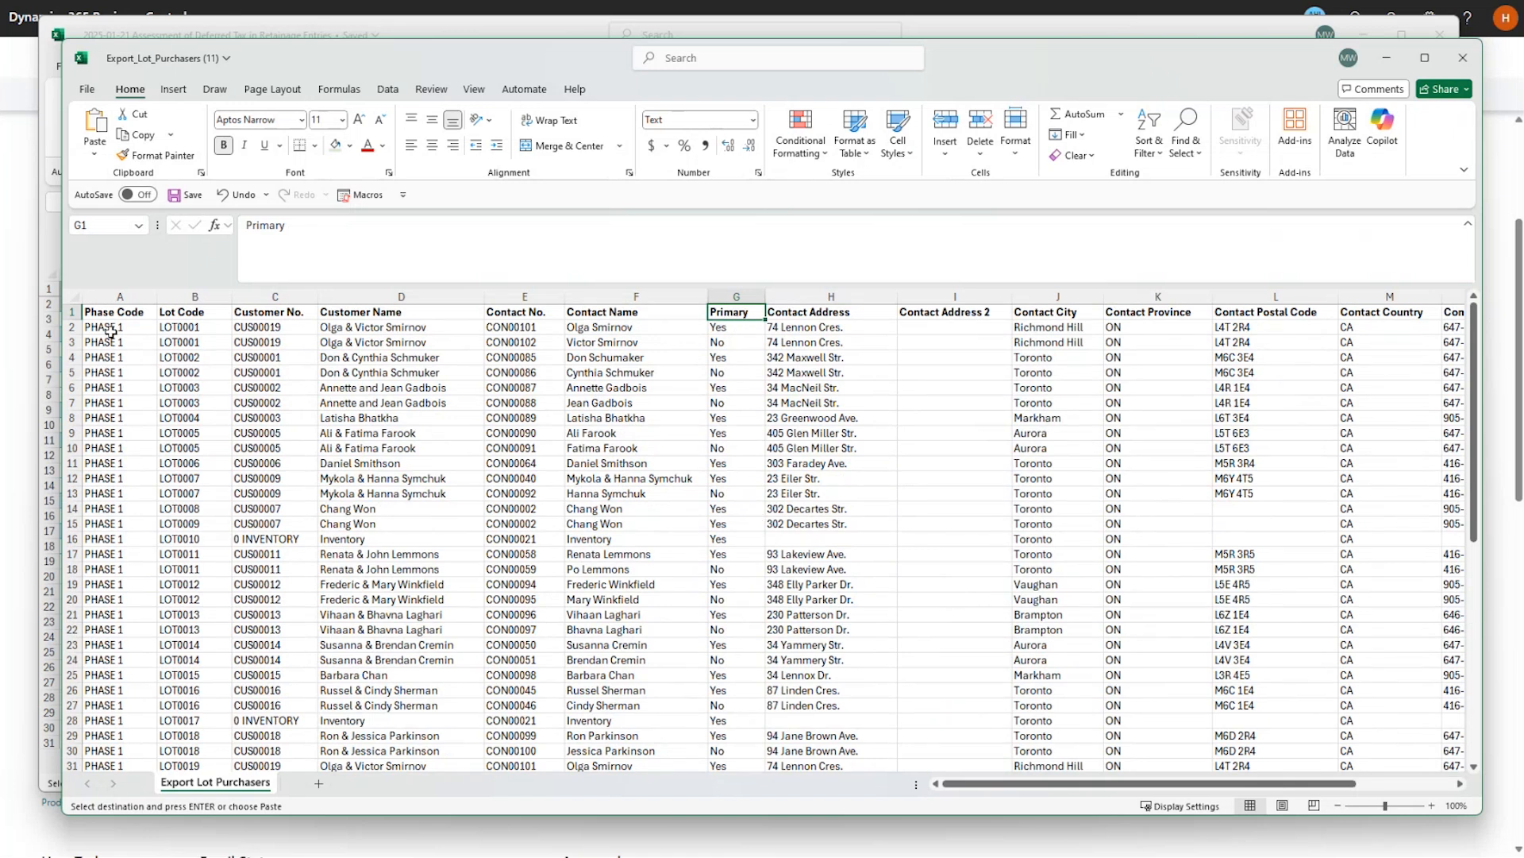
drag(72, 327, 106, 659)
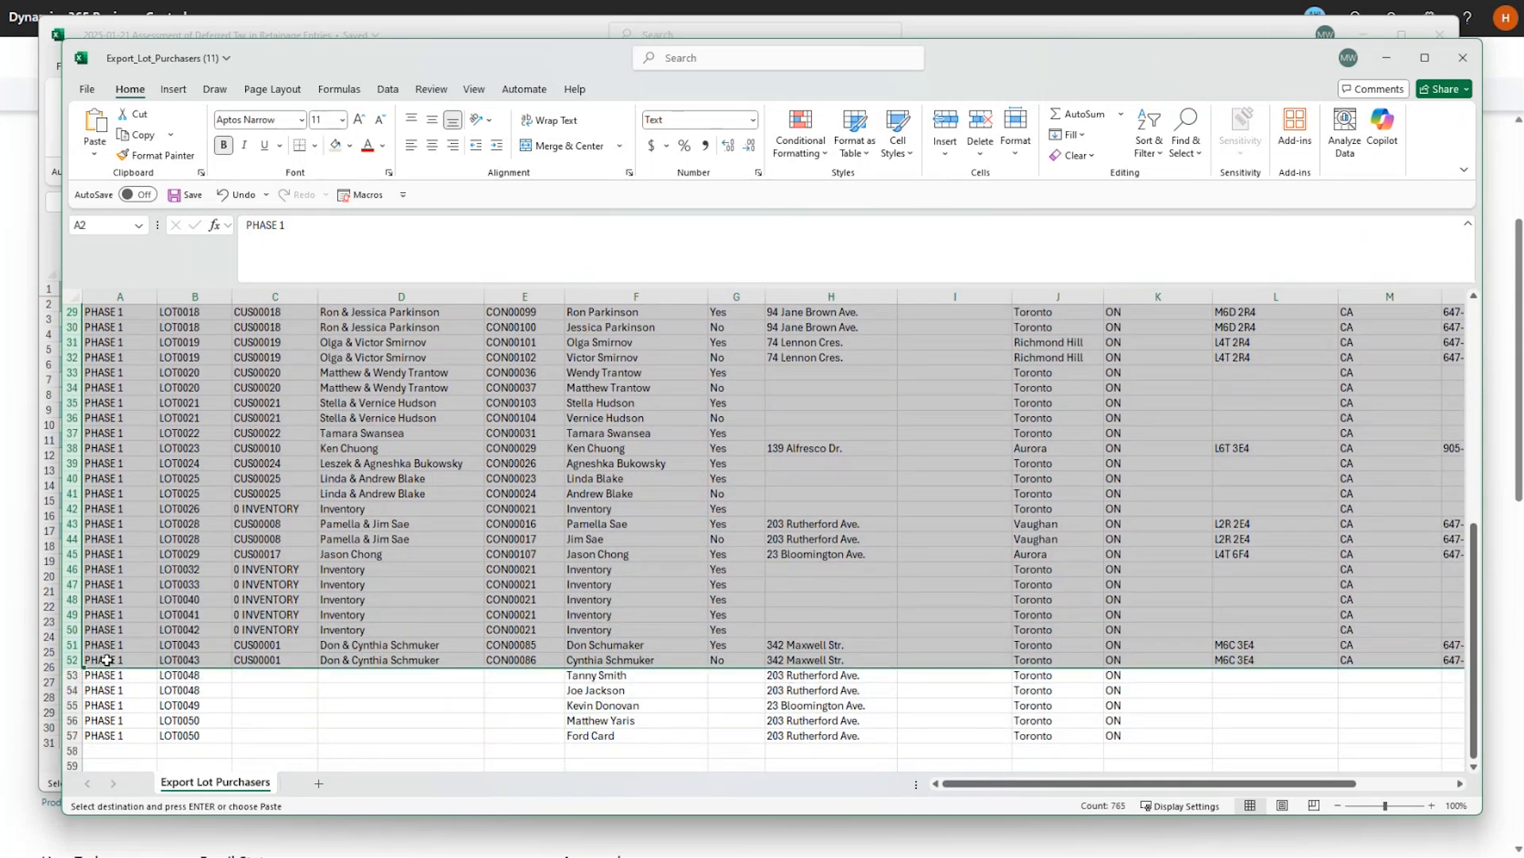
right_click(254, 431)
click(302, 631)
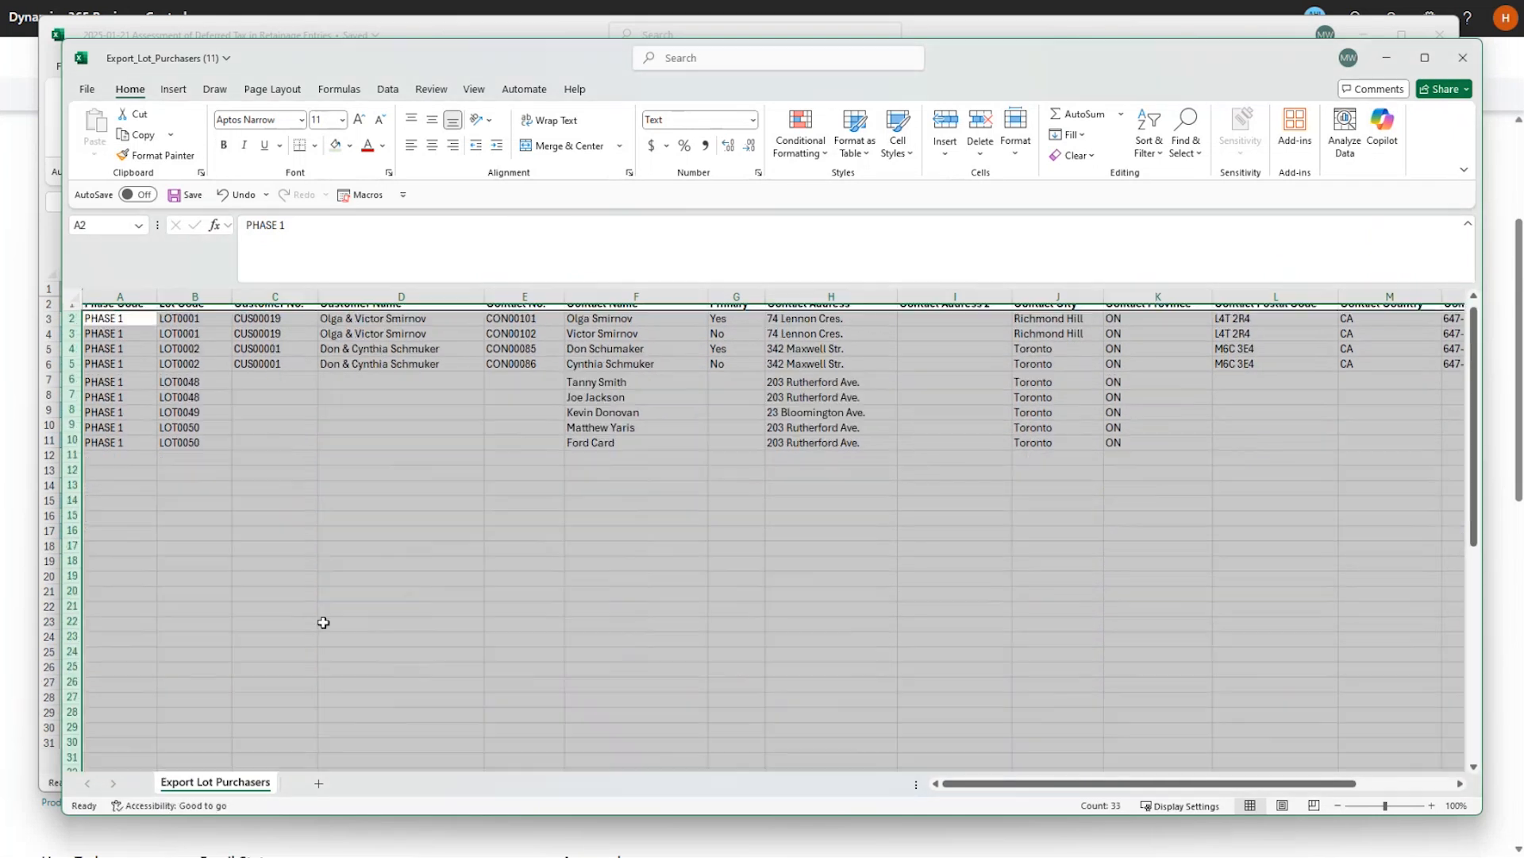
click(191, 328)
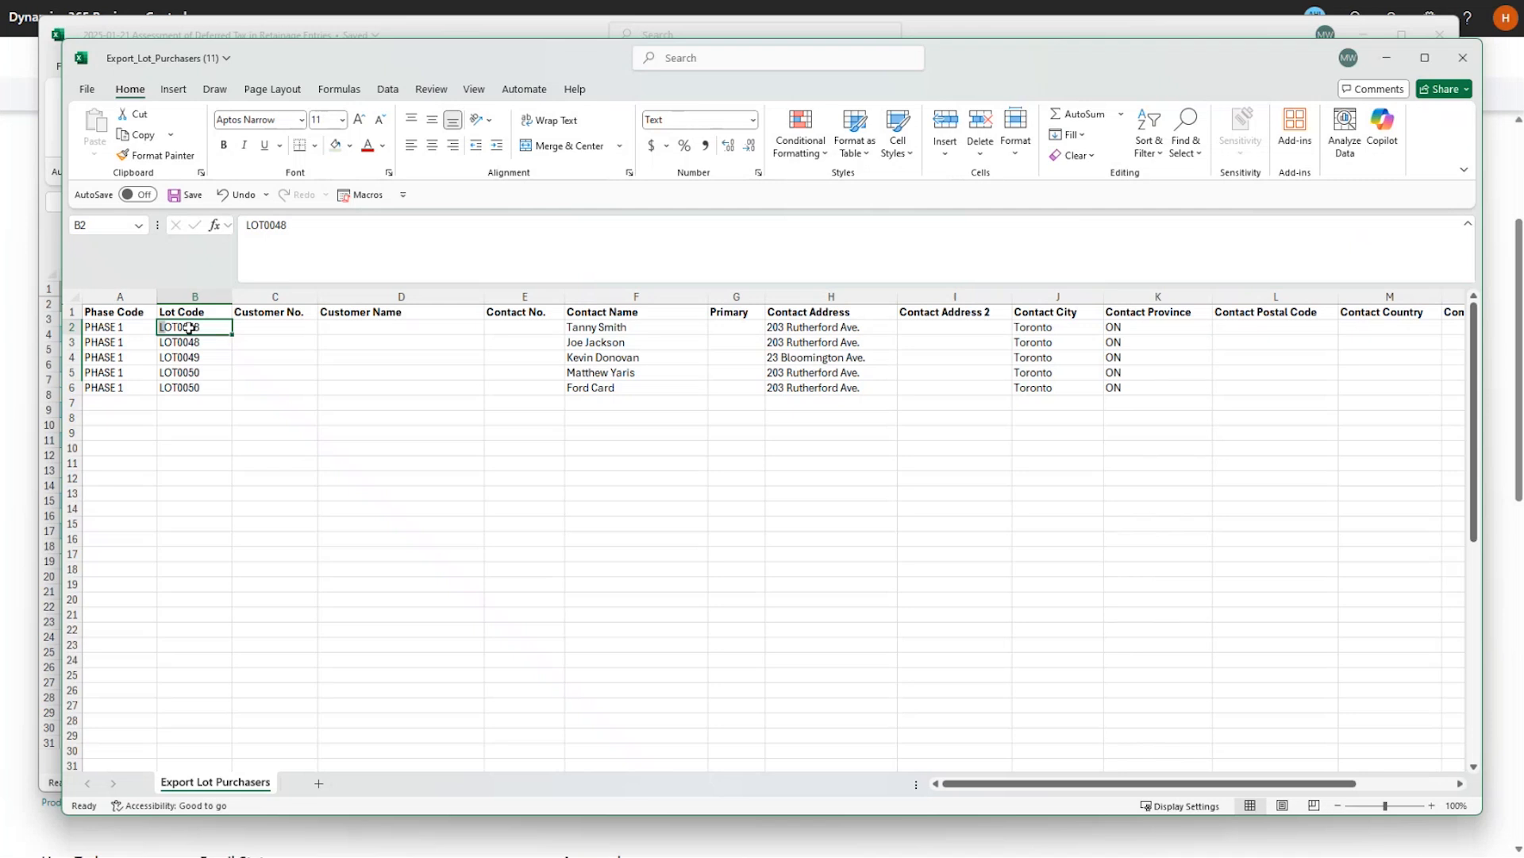
Set the Primary column to Y in rows 2, 4 and 6.
click(735, 326)
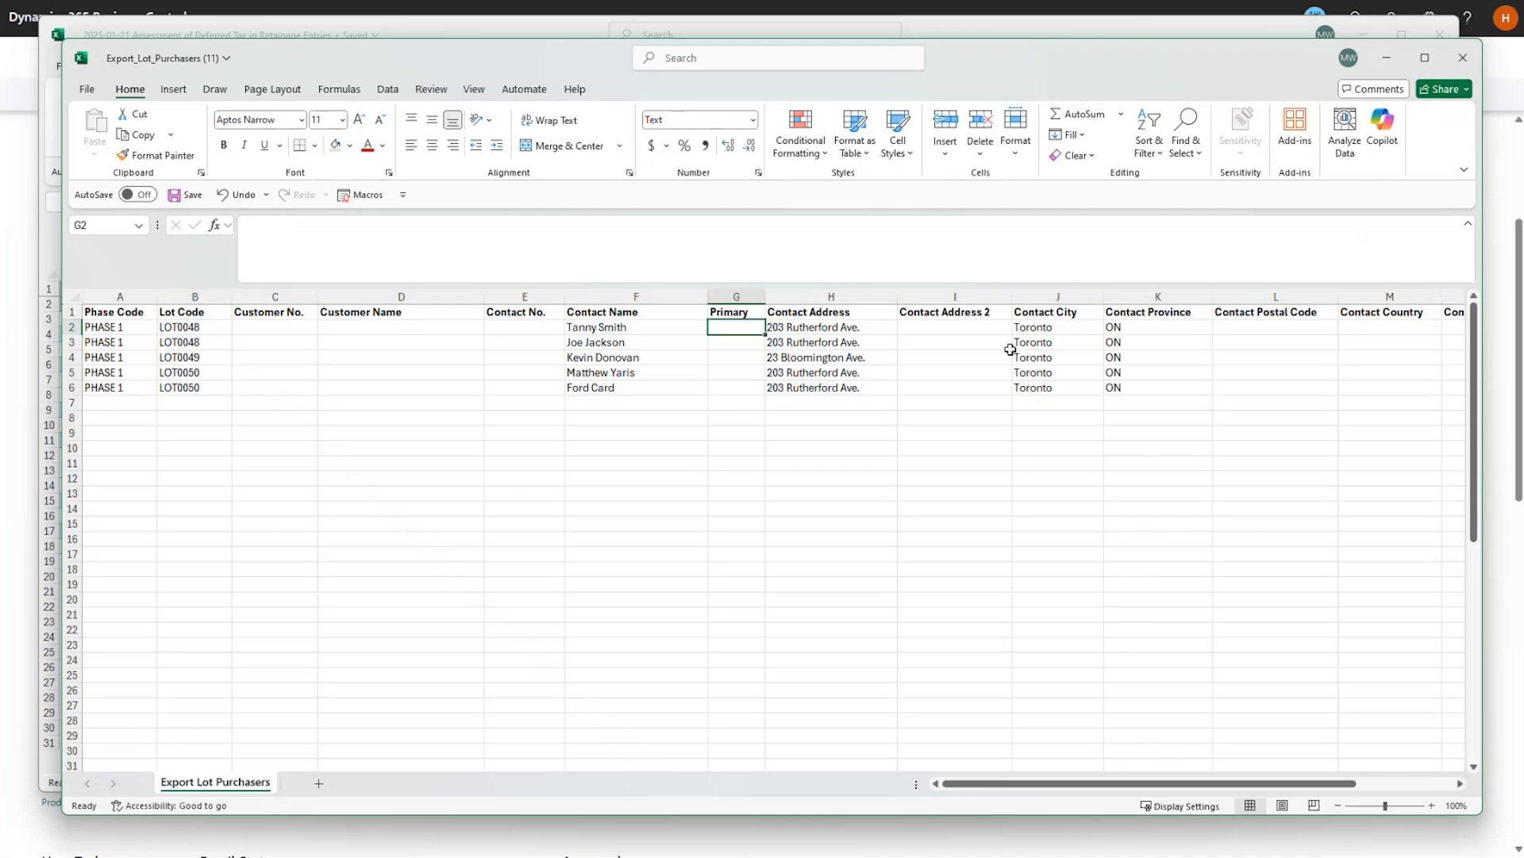
text(Y)
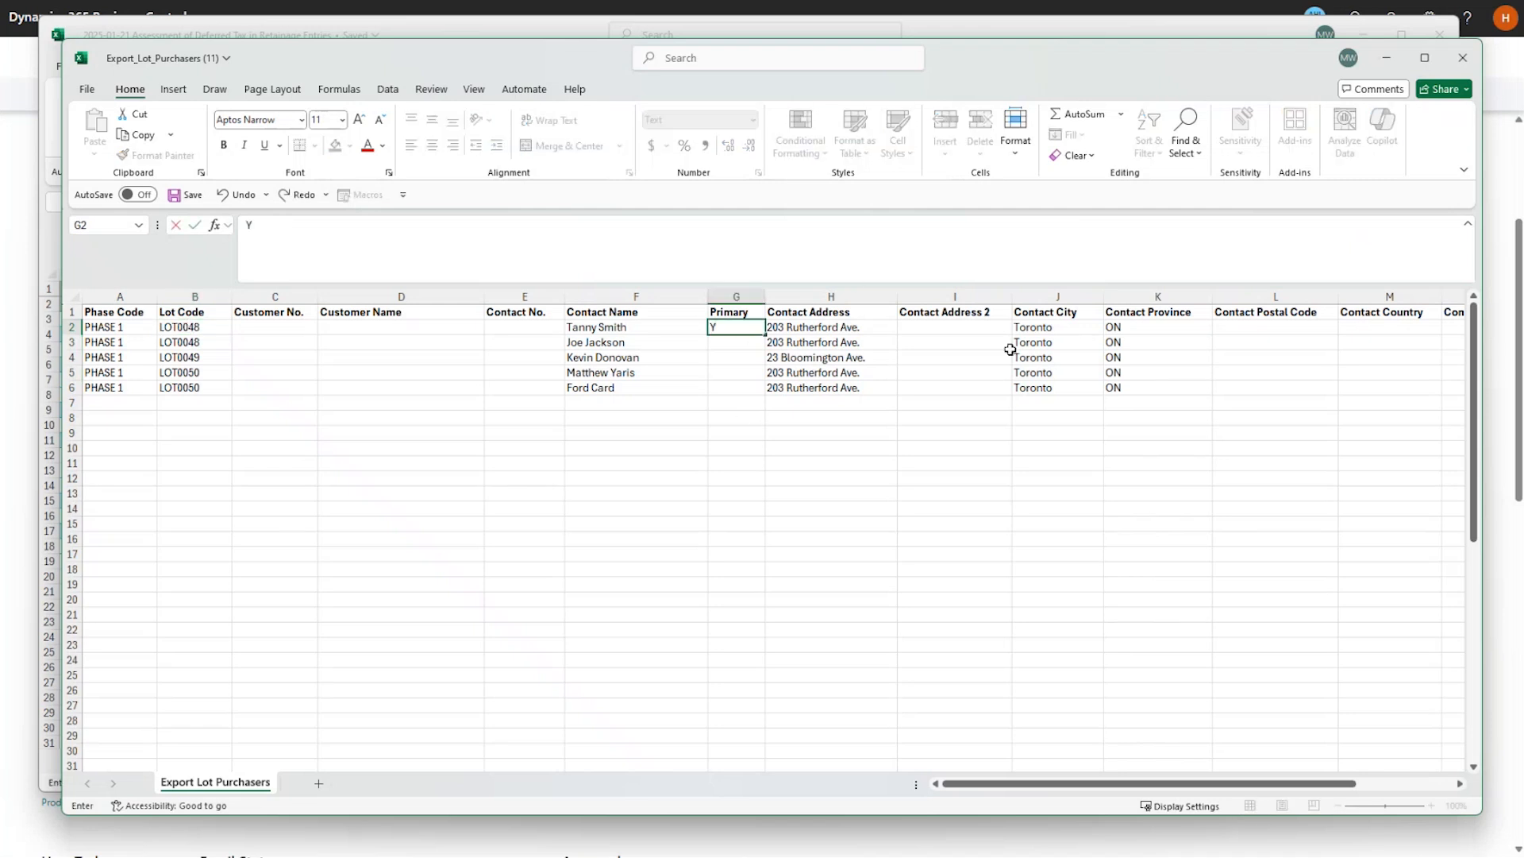
key(ctrl+Return)
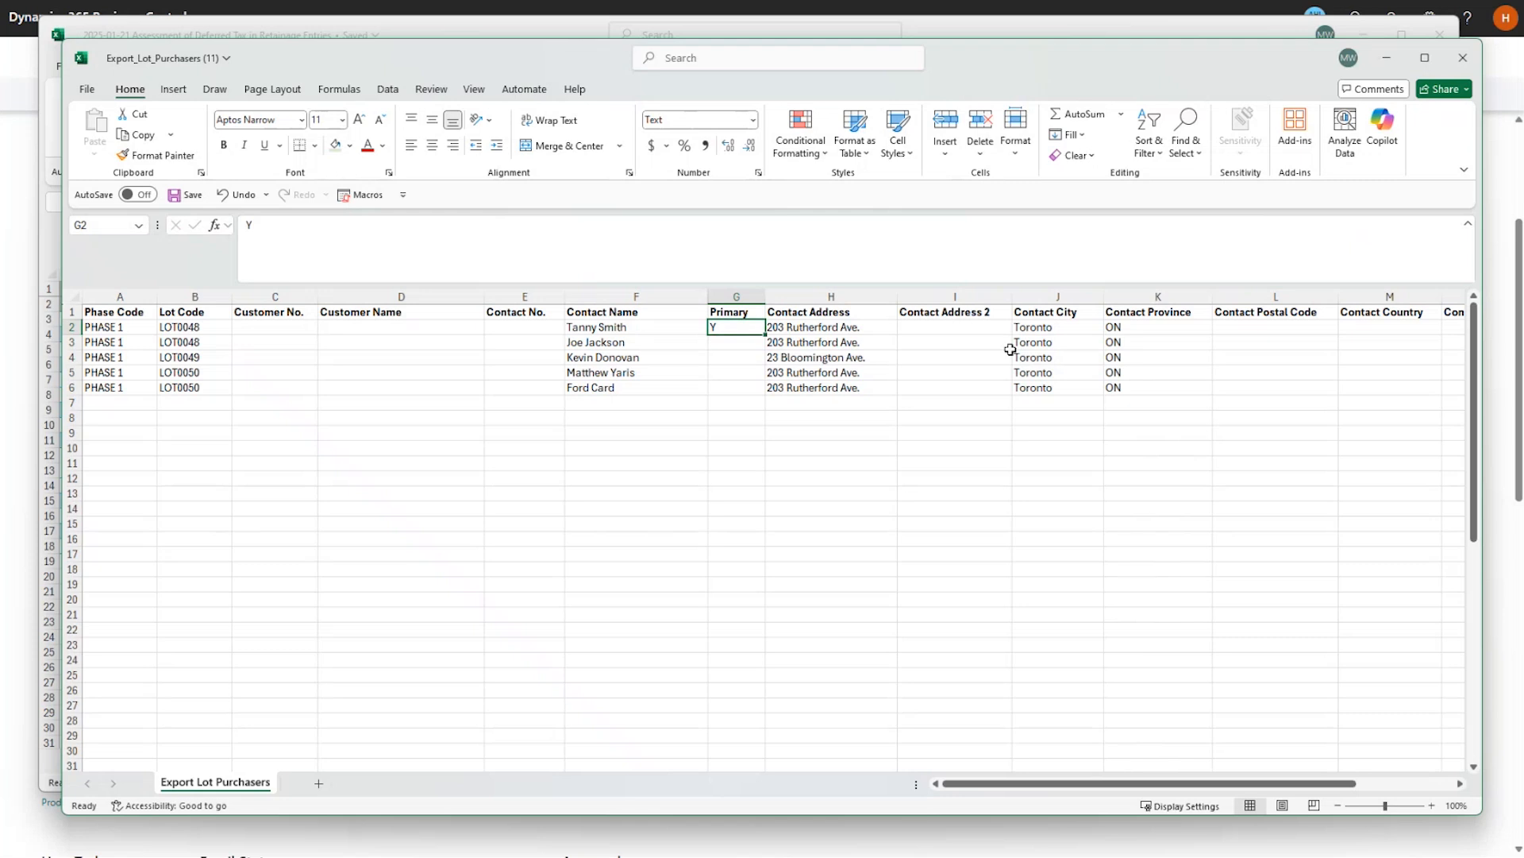
key(Down)
key(Down)
text(Y)
key(Down)
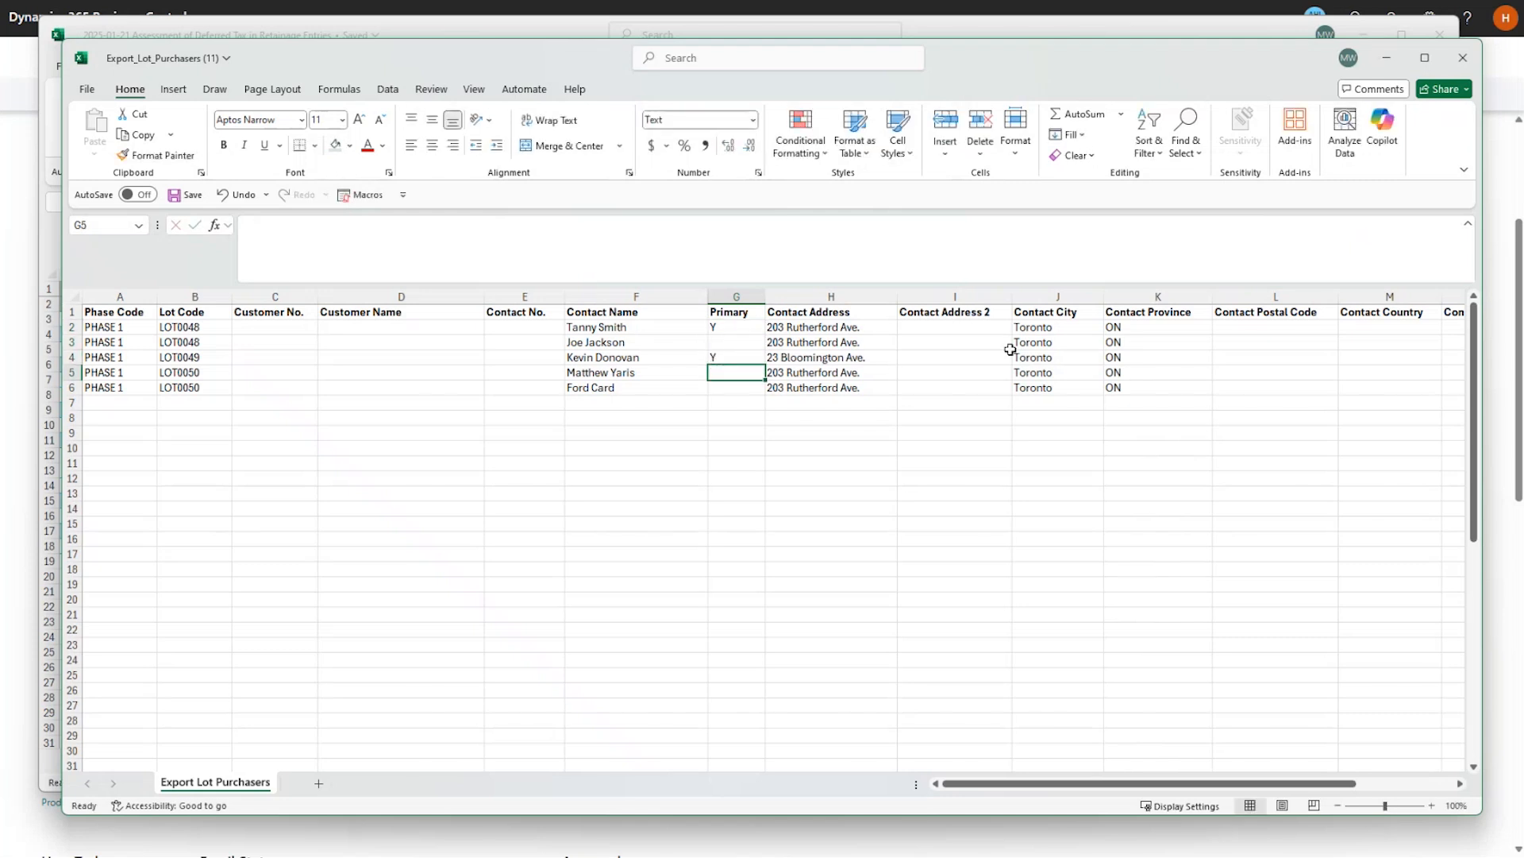
key(Down)
text(Y)
key(Up)
Save Export_Lot_Purchasers (11) and close both Excel workbooks.
click(1463, 57)
click(855, 651)
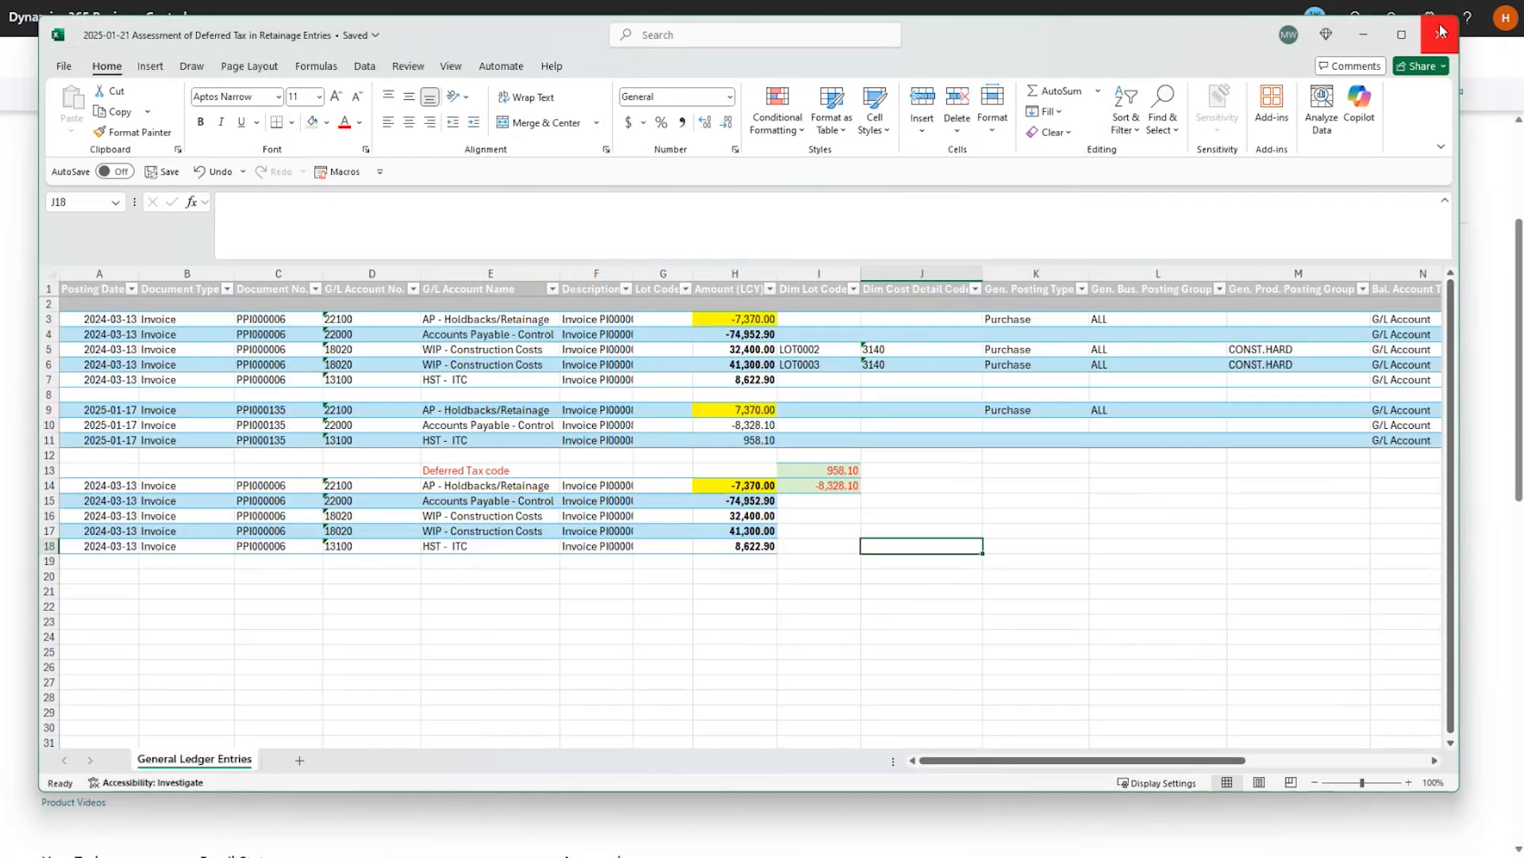
click(1442, 31)
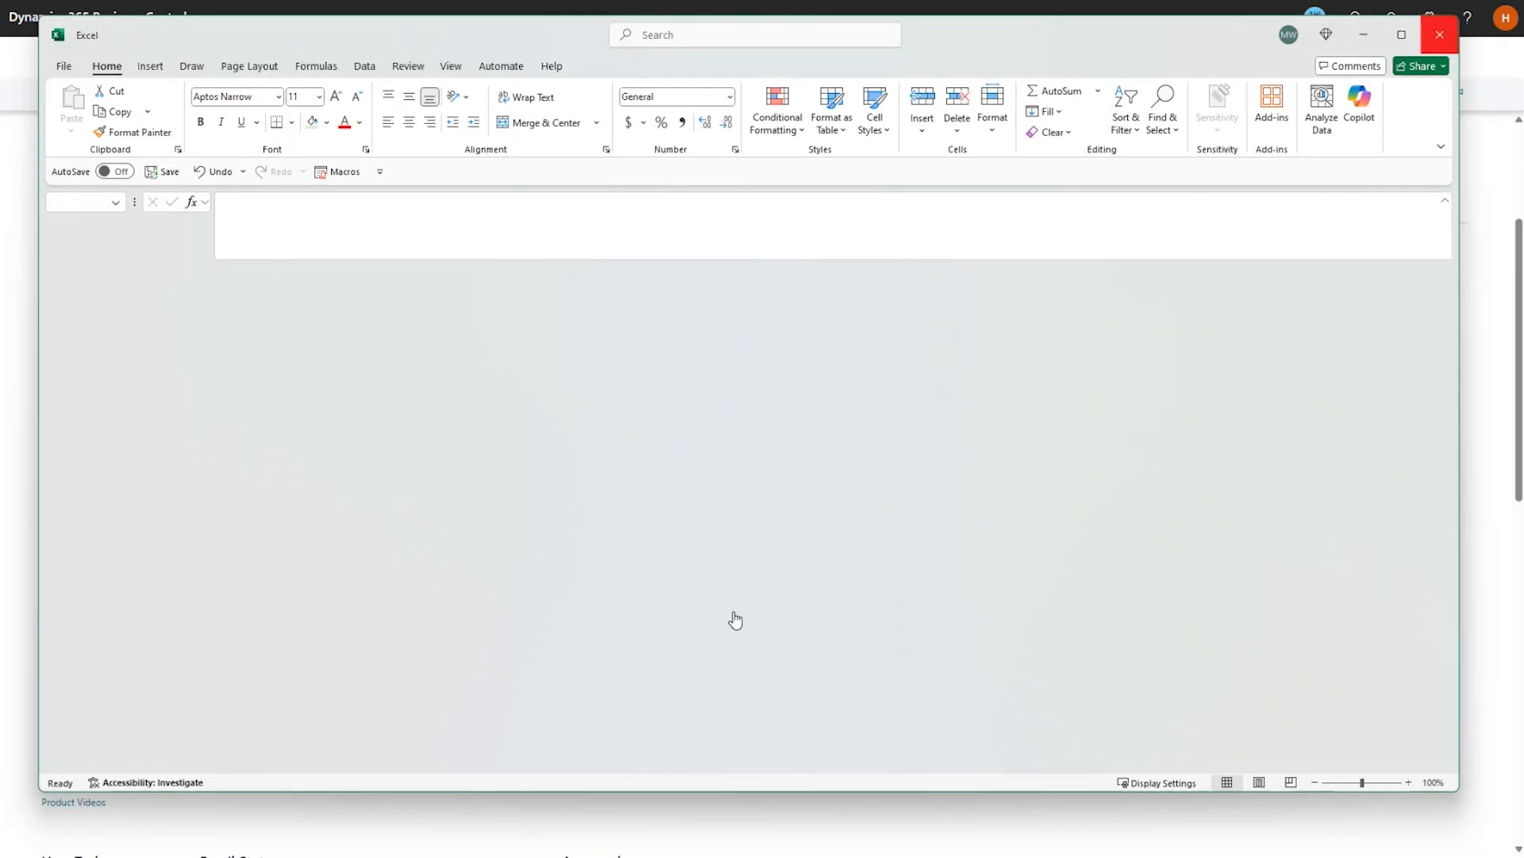
Import Export_Lot_Purchasers (11); validation rejects Primary 'Y' in rows 2, 4 and 6.
click(666, 126)
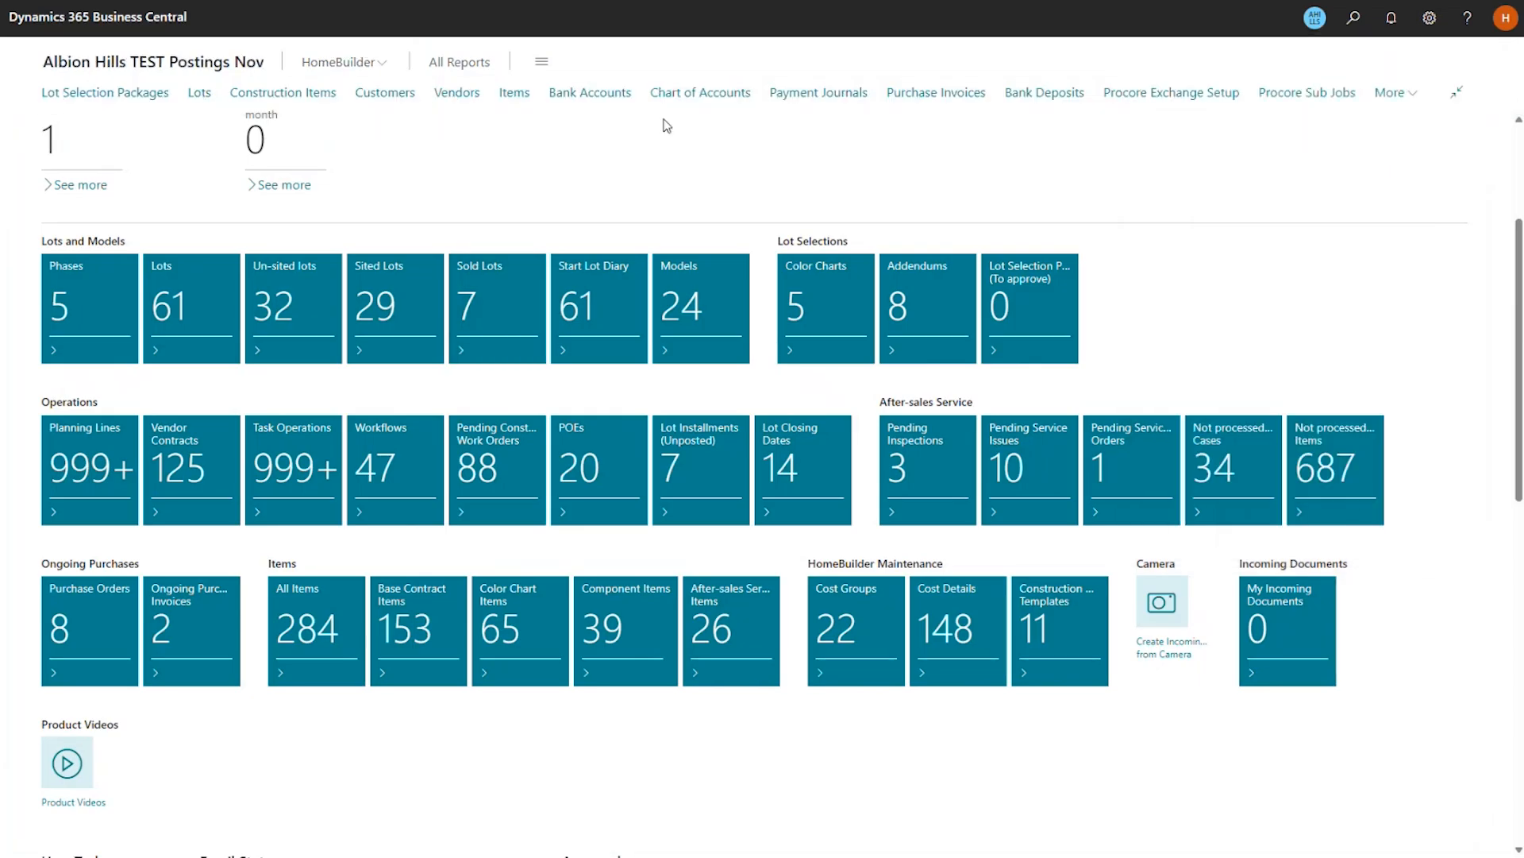
click(359, 64)
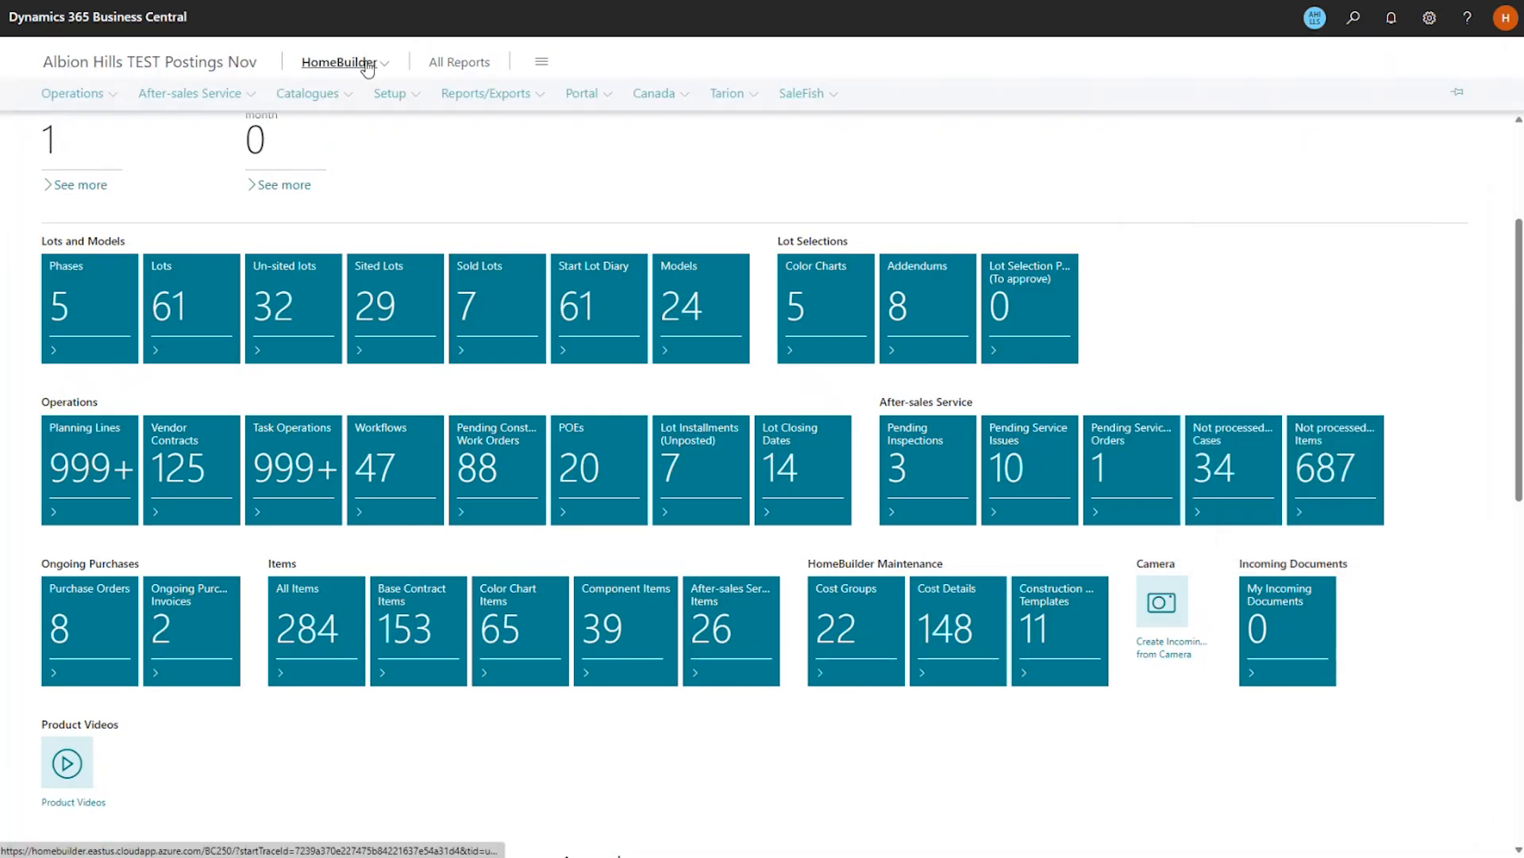
click(497, 93)
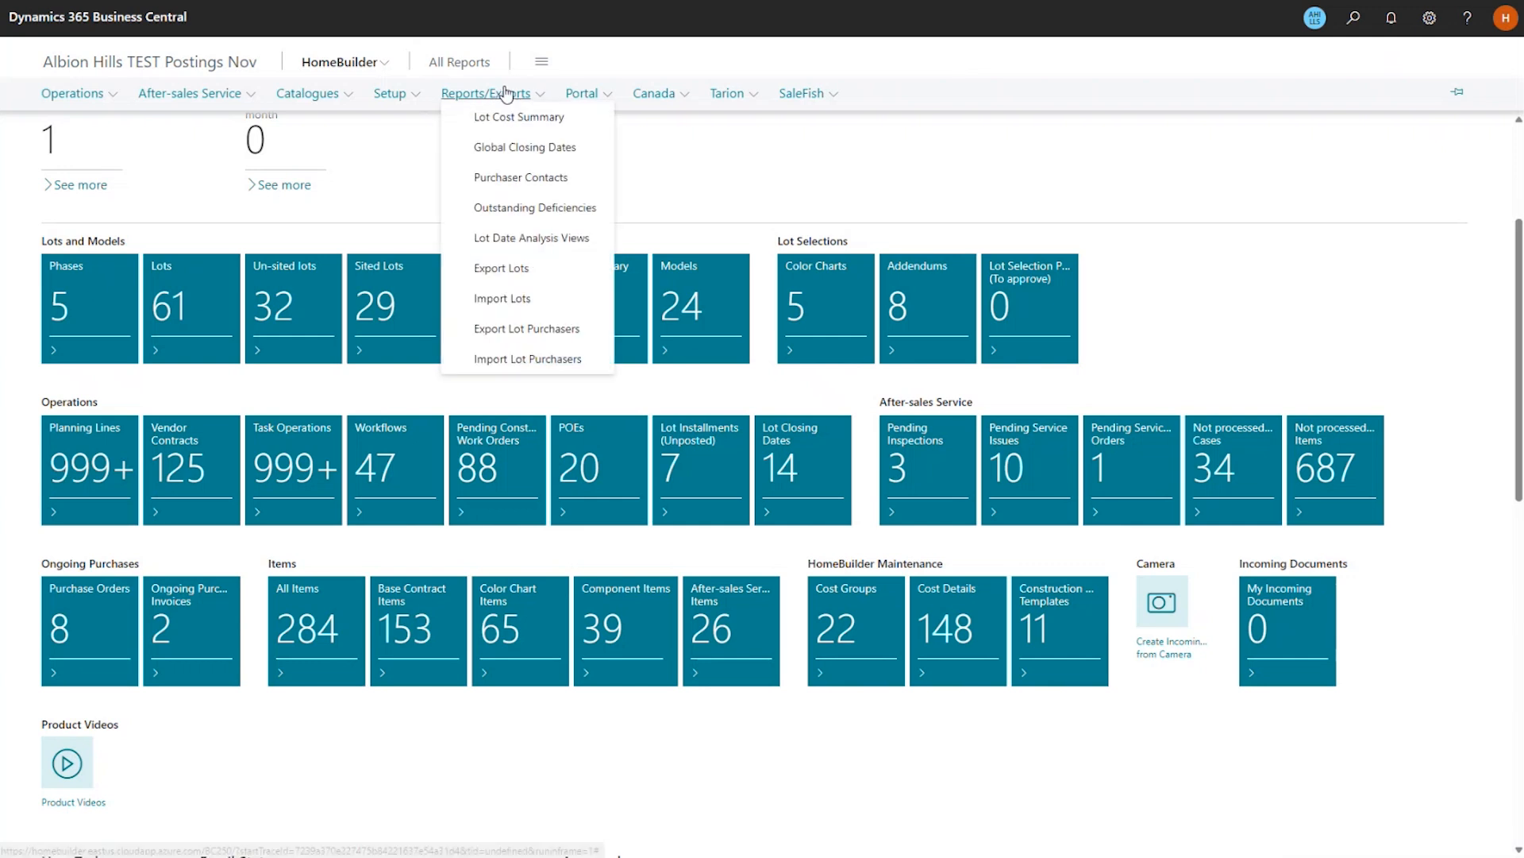
click(531, 359)
click(782, 463)
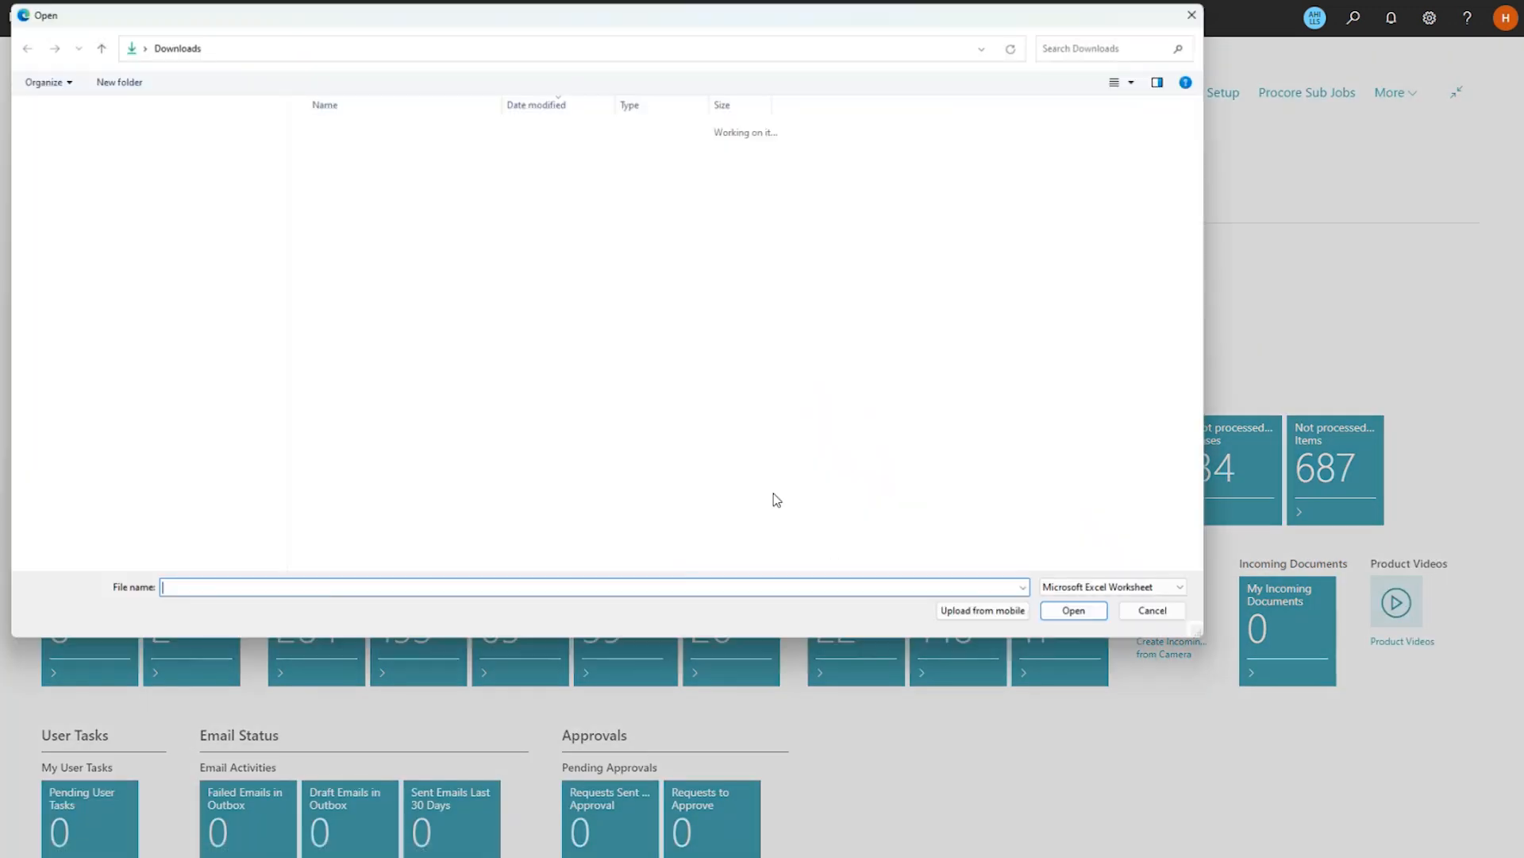
double_click(392, 150)
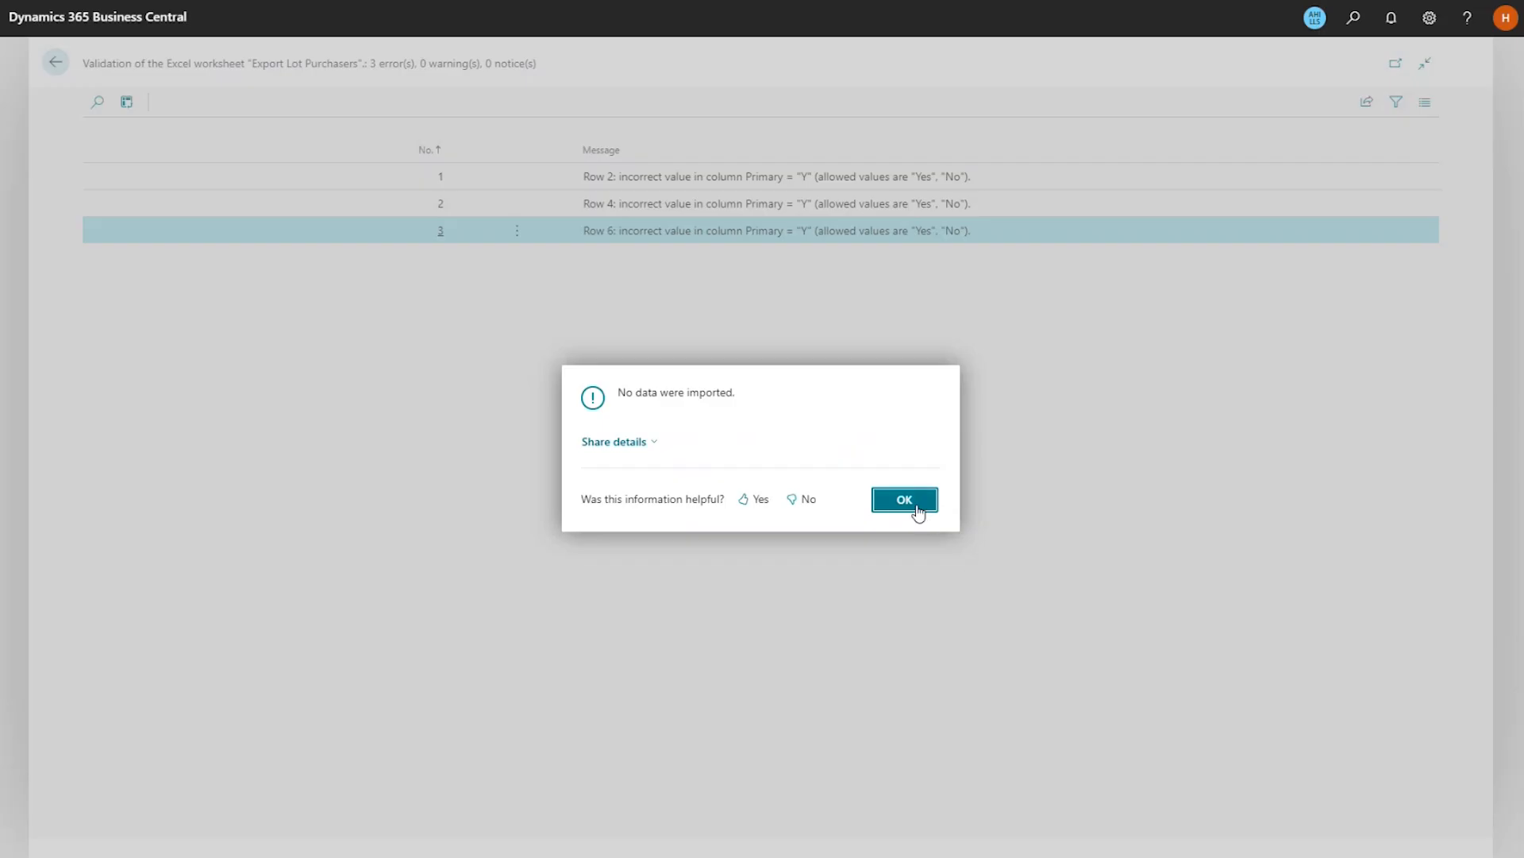
click(918, 510)
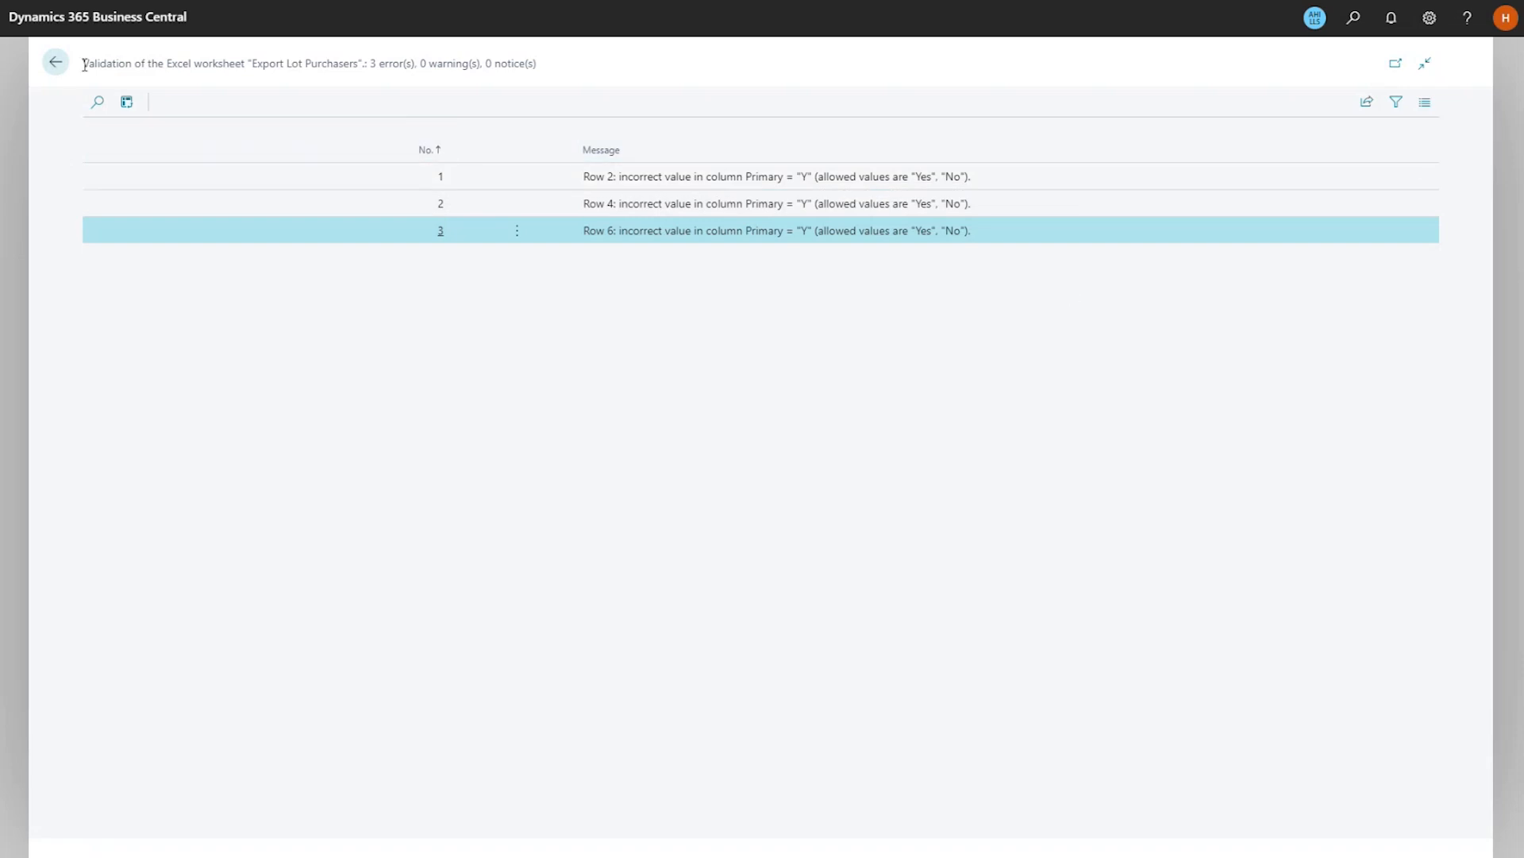
click(52, 70)
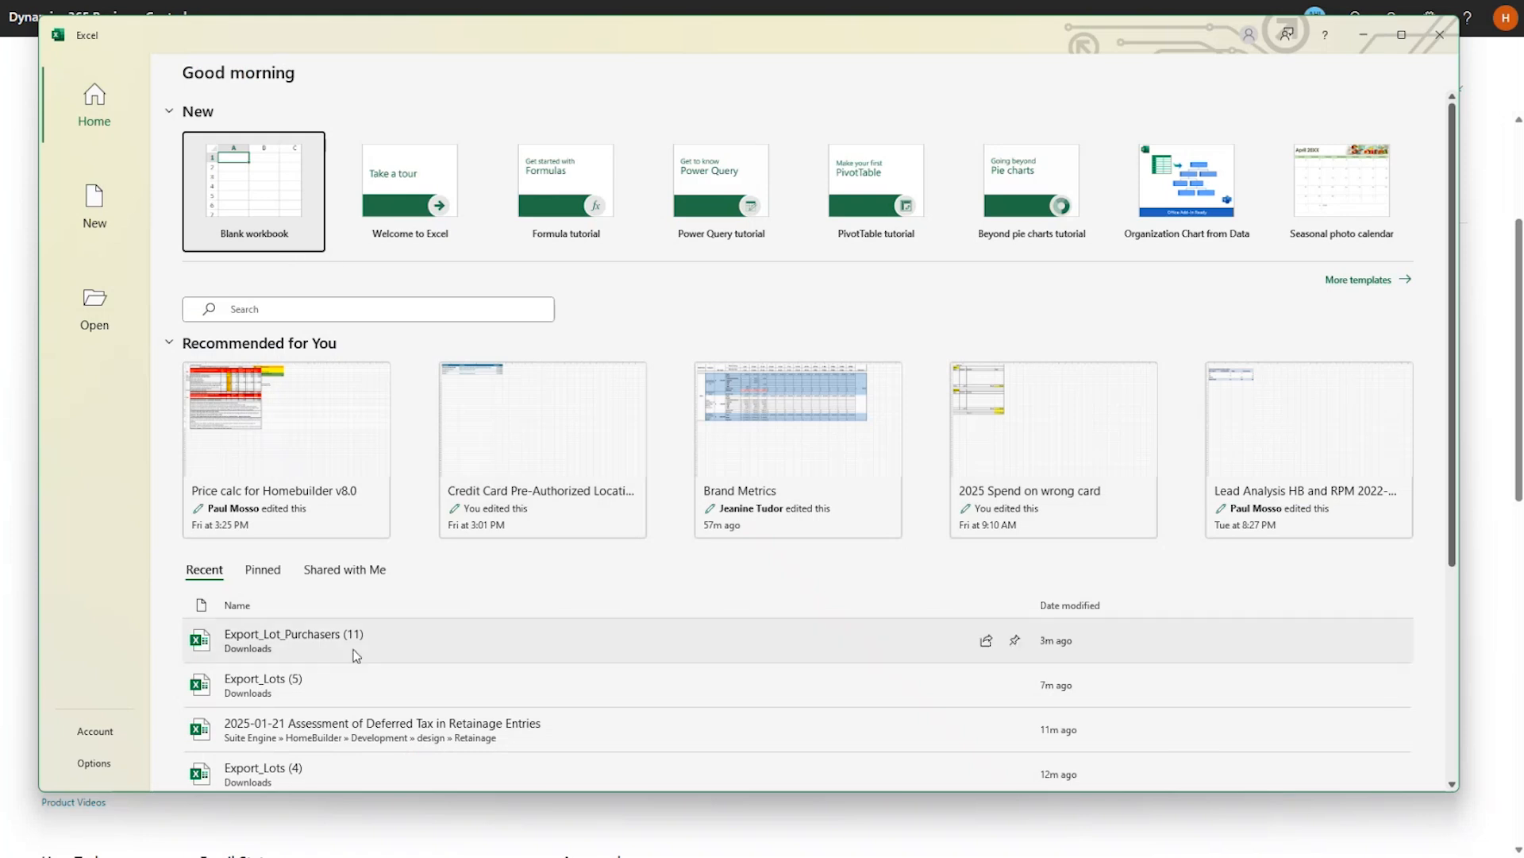
Reopen Export_Lot_Purchasers (11), change Primary Y to Yes in rows 2, 4, 6, and save.
click(355, 654)
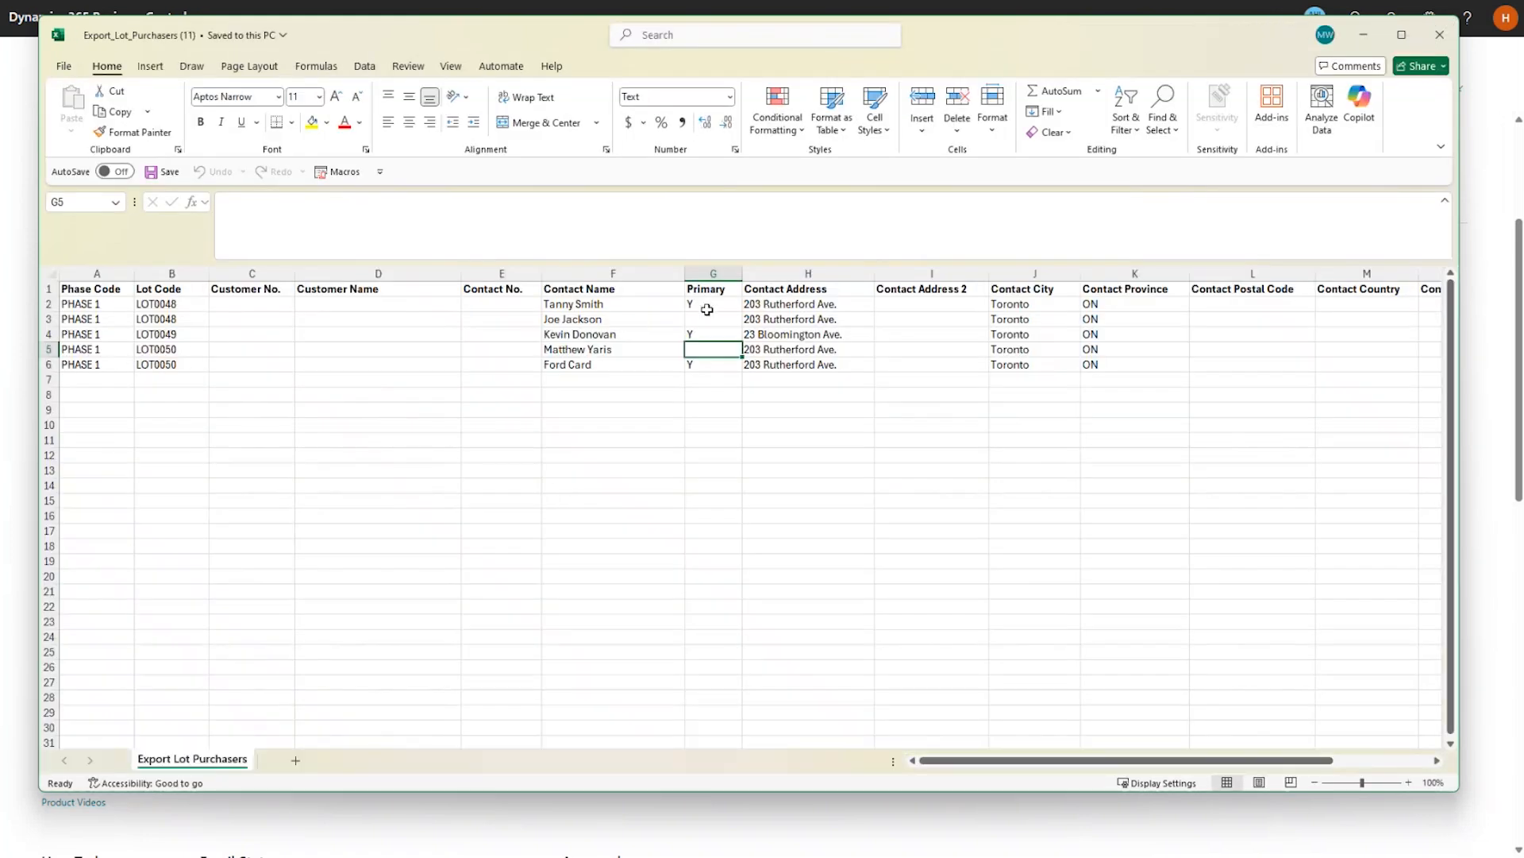
click(707, 310)
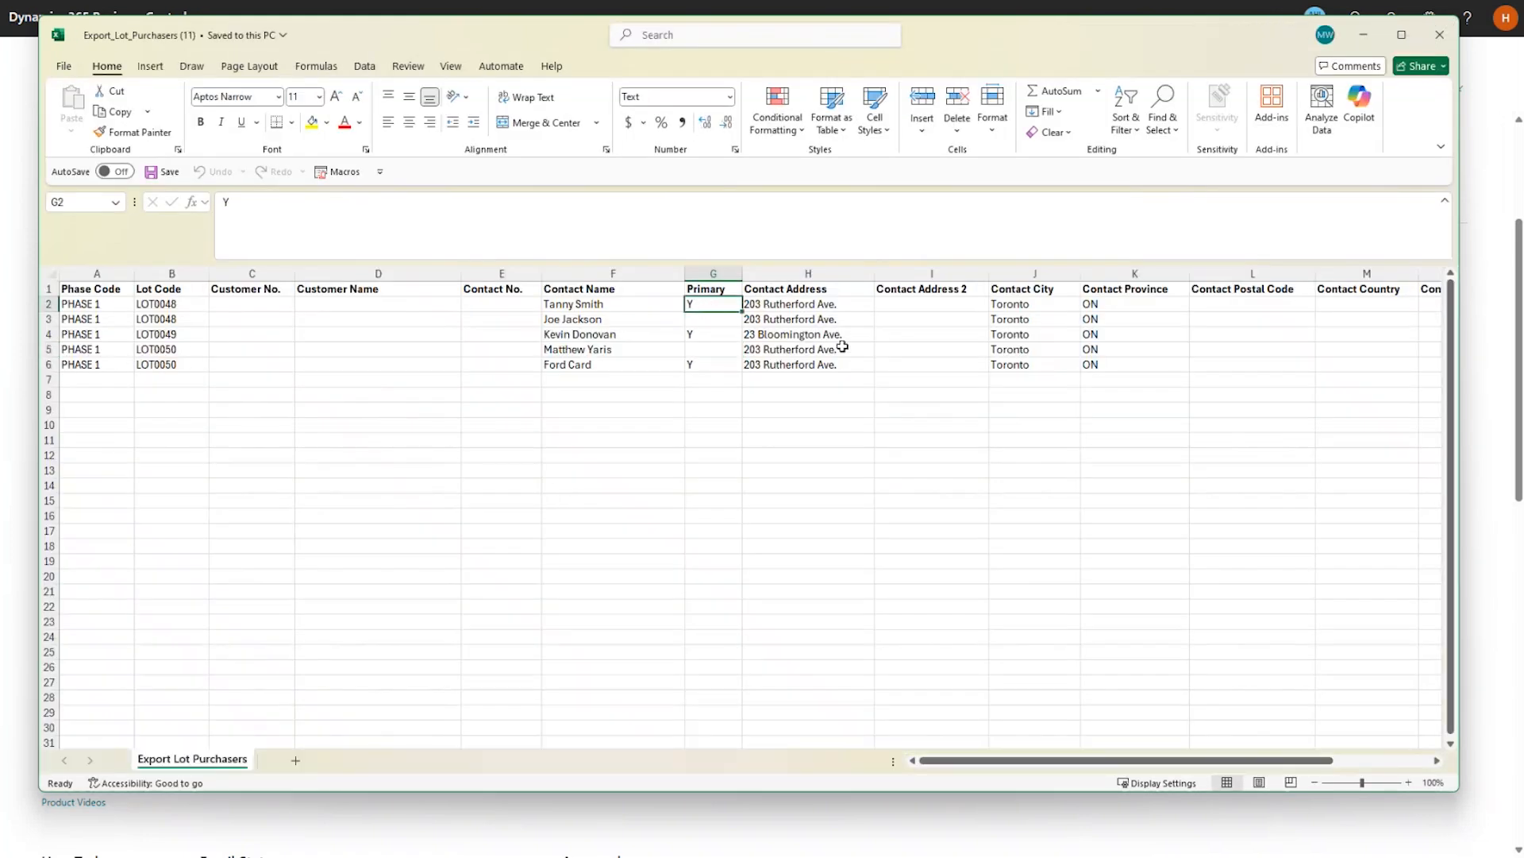
text(Yes)
key(Return)
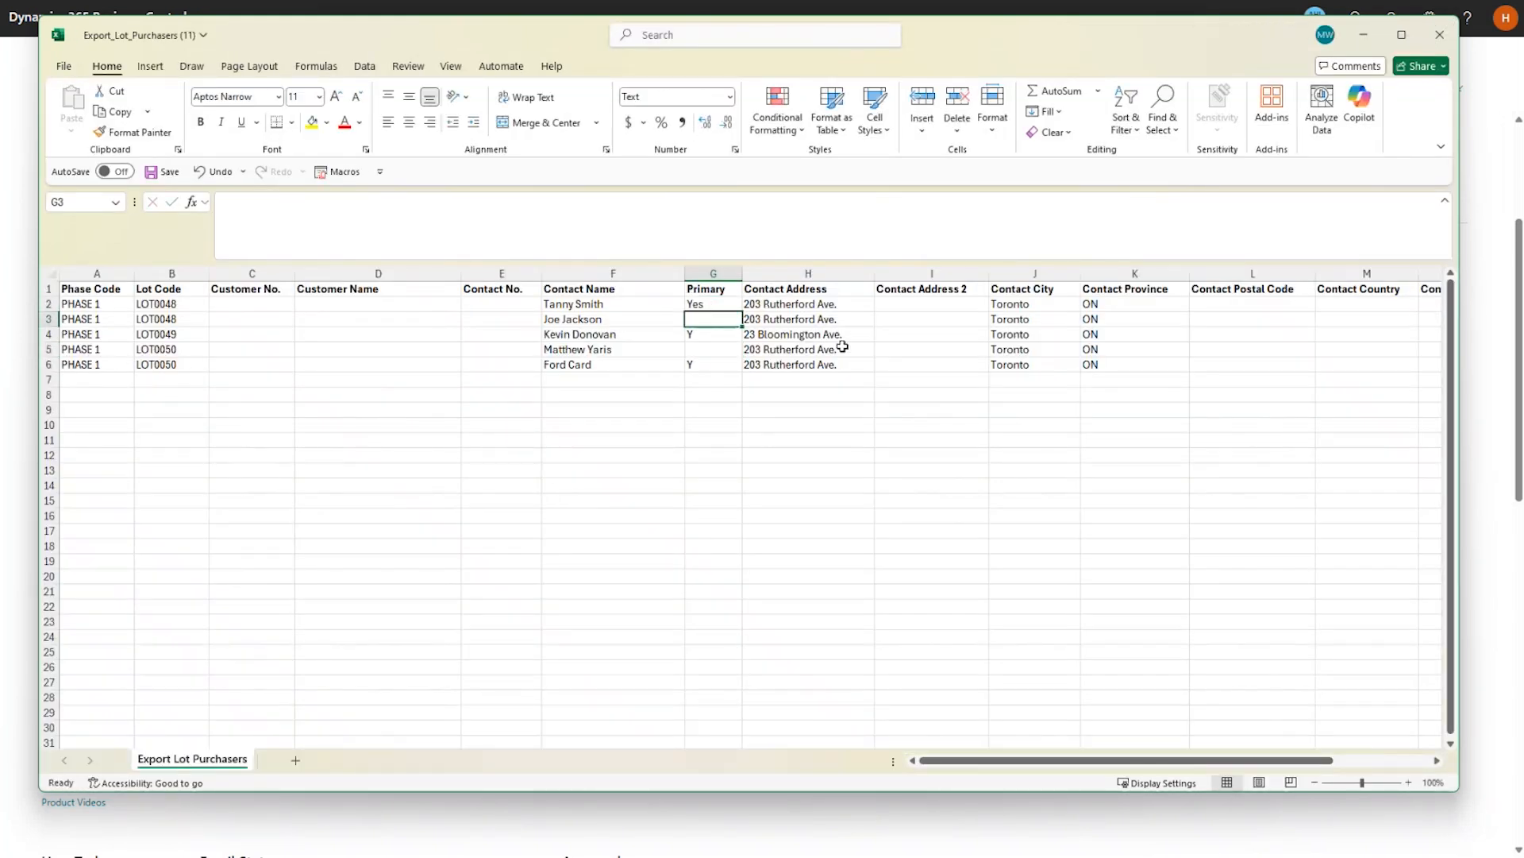
key(Up)
key(ctrl+c)
key(Down)
key(Down)
key(ctrl+v)
key(Down)
key(Down)
key(ctrl+v)
key(Up)
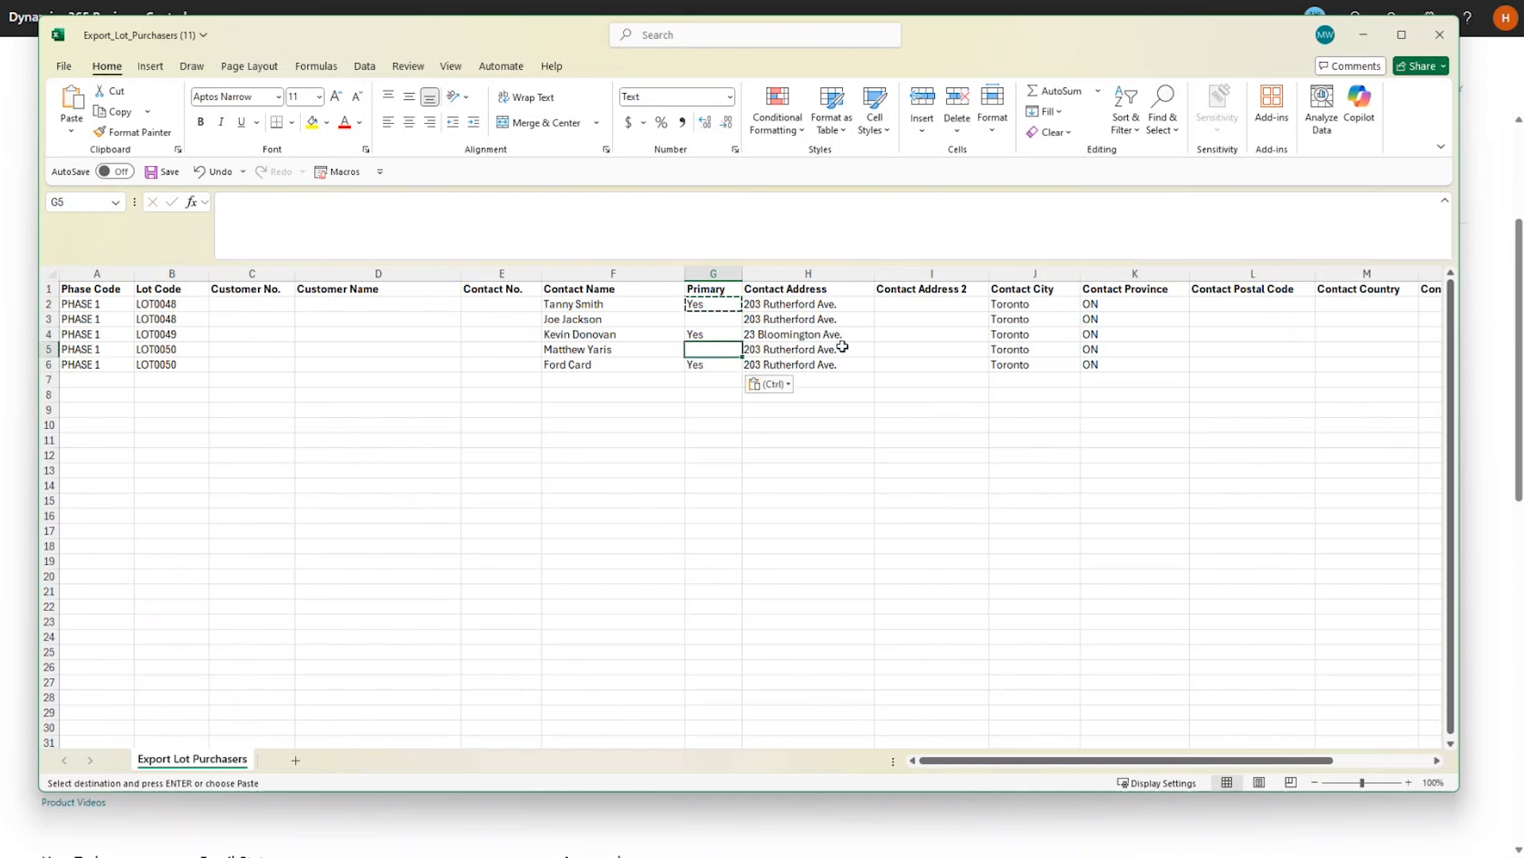
click(1439, 34)
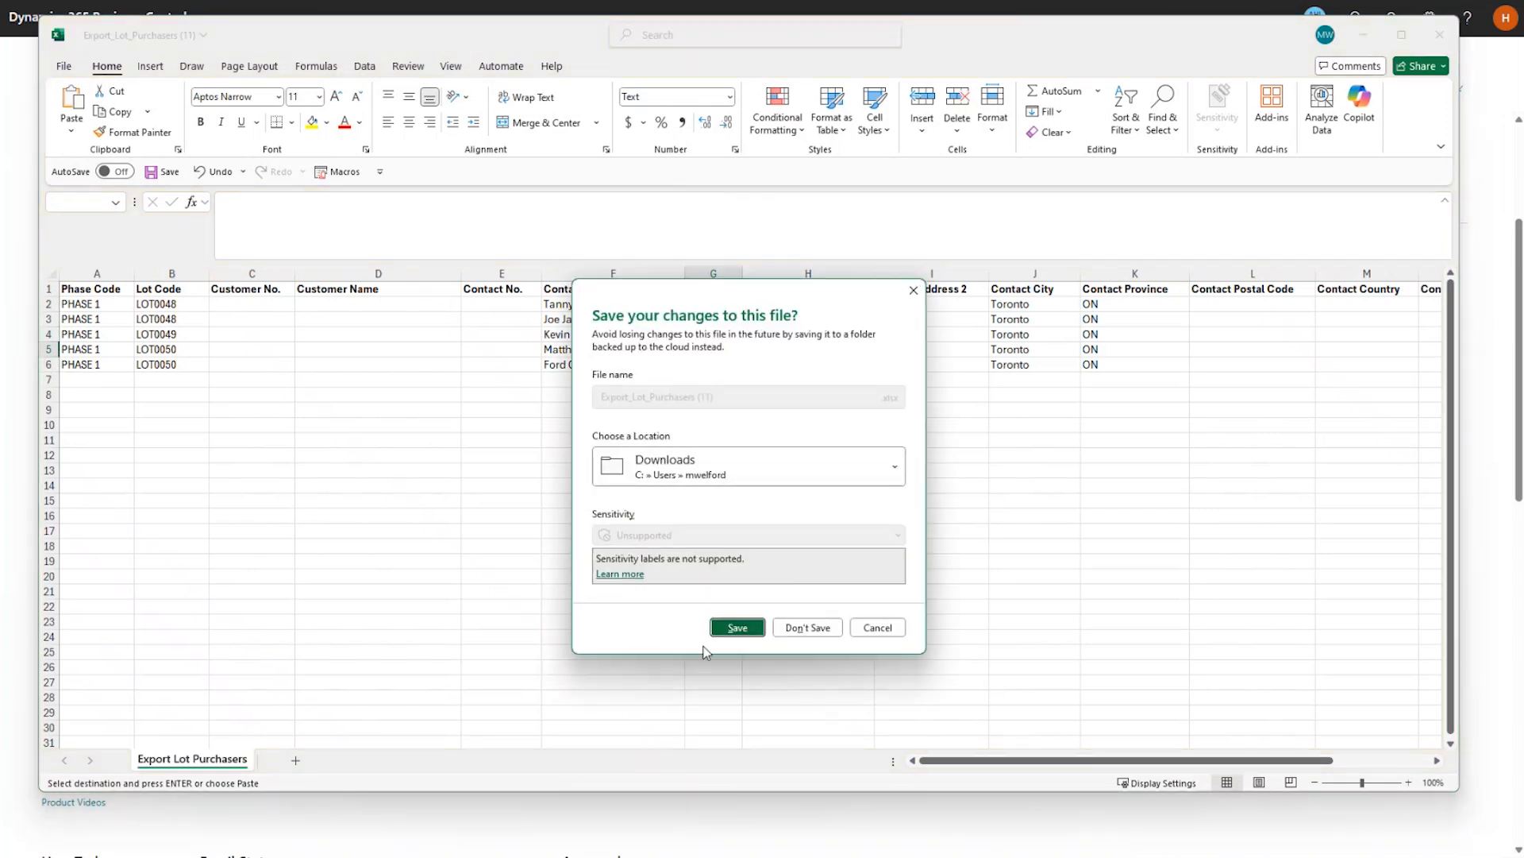
click(737, 627)
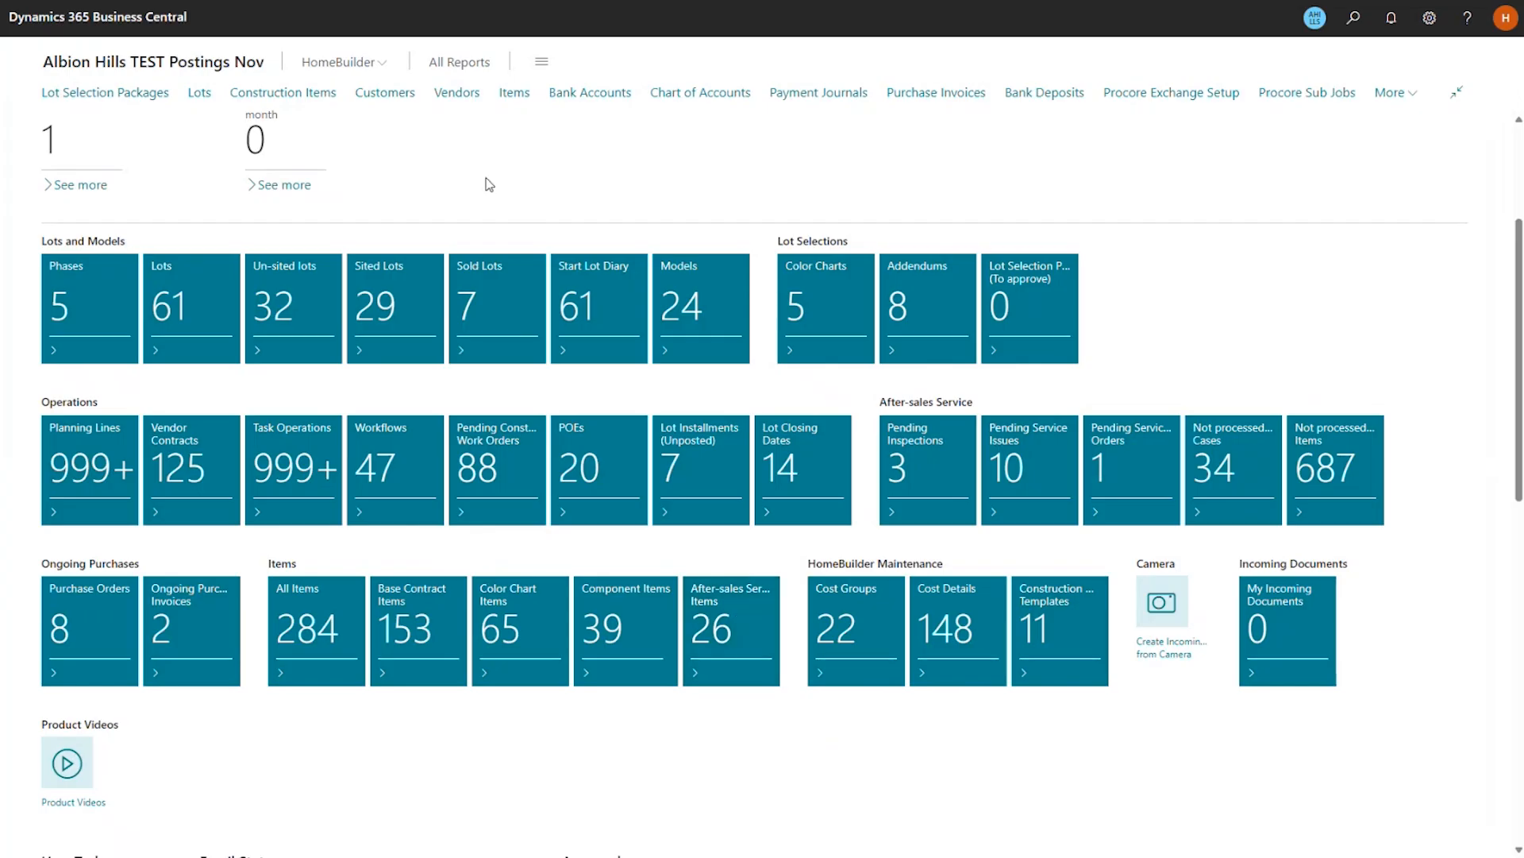
Re-run Import Lot Purchasers on Export_Lot_Purchasers (11), which imports 5 rows successfully.
click(380, 62)
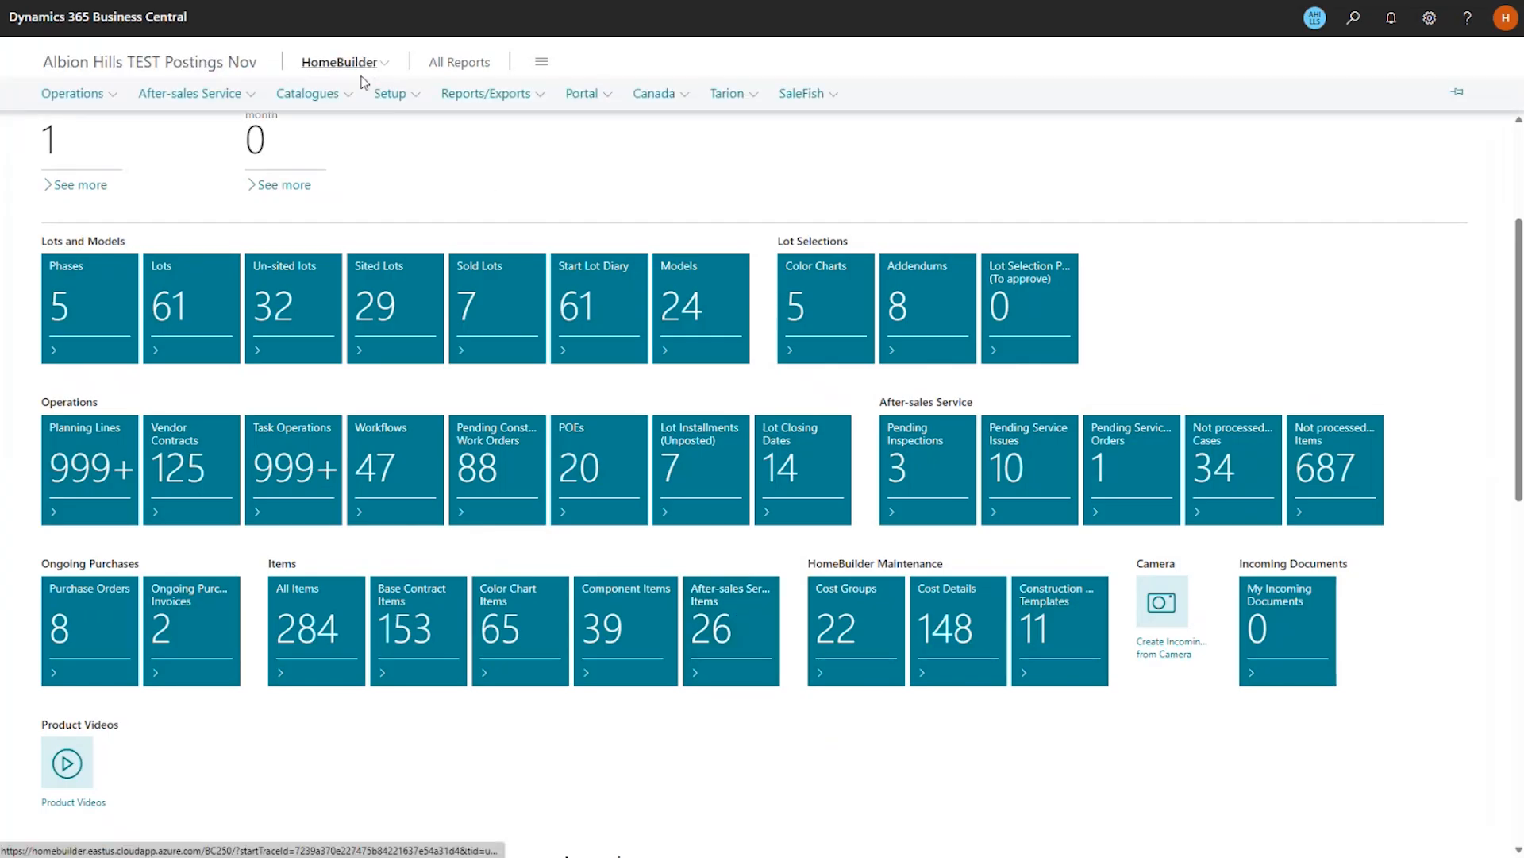
click(470, 93)
click(527, 359)
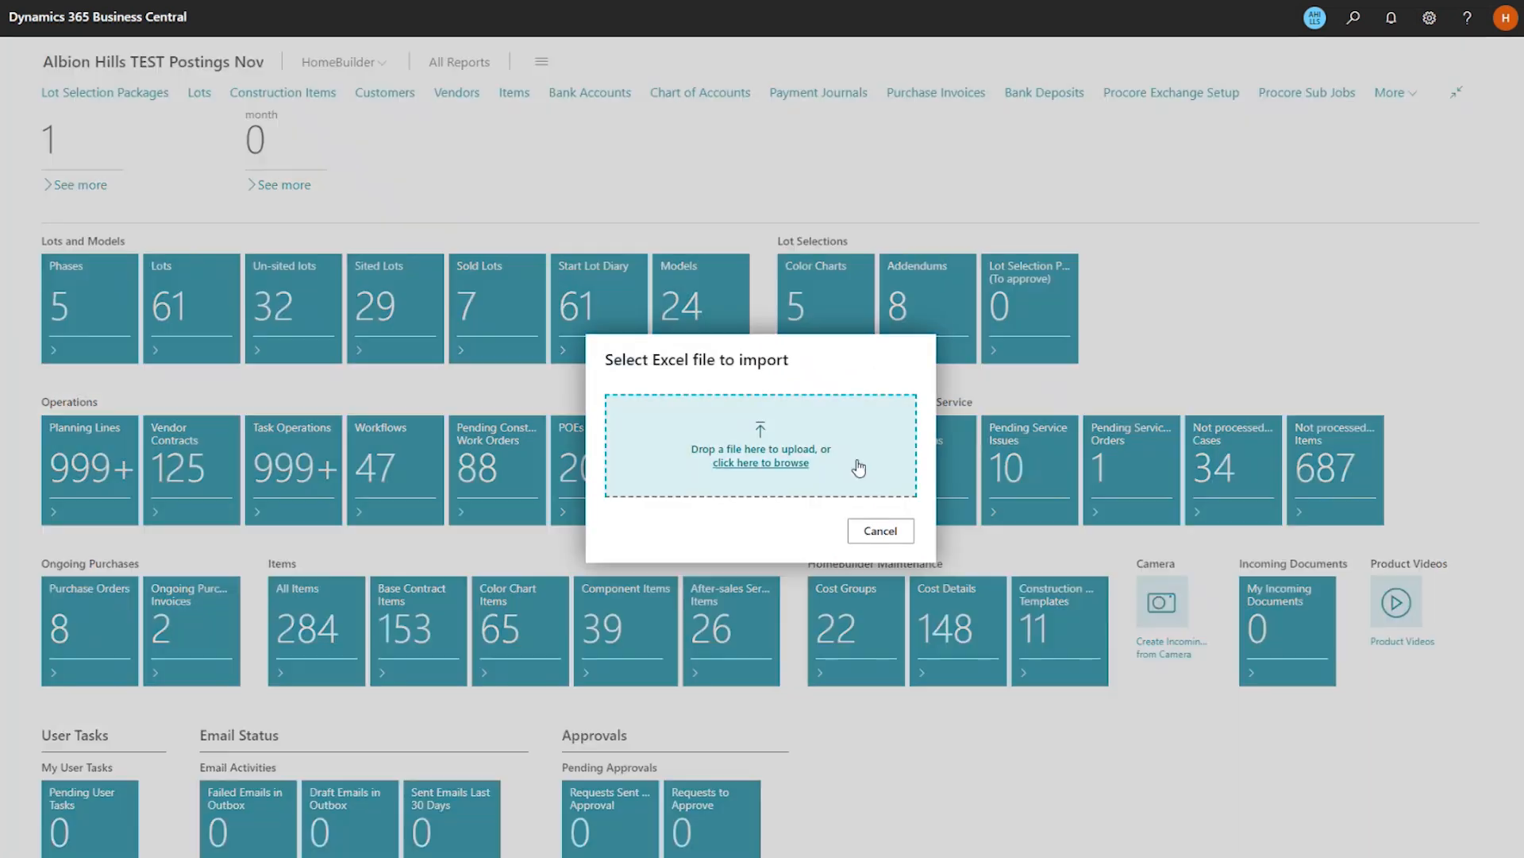
click(786, 467)
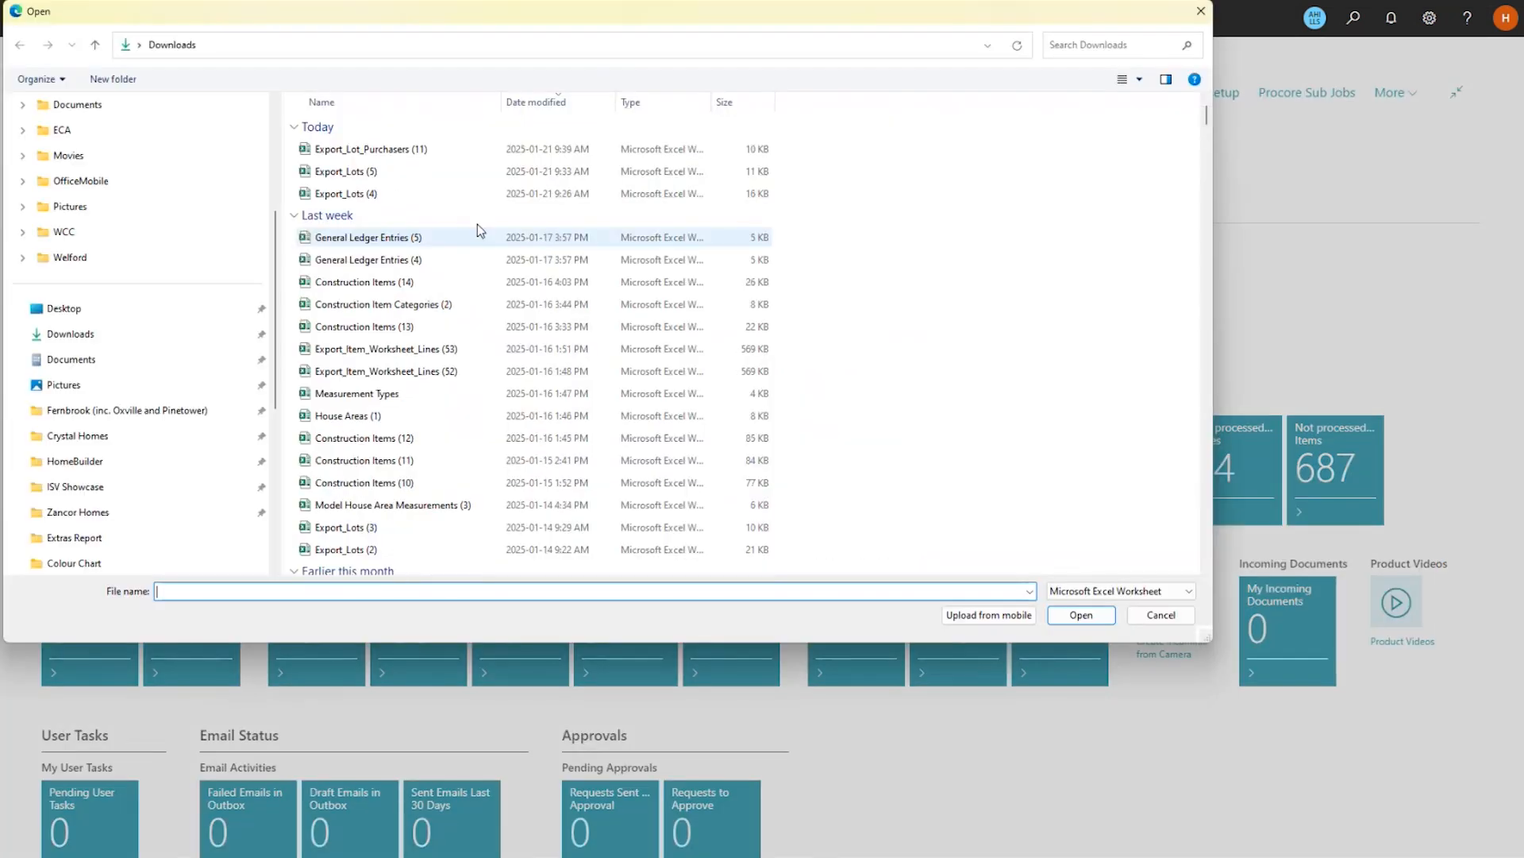
click(403, 151)
double_click(403, 150)
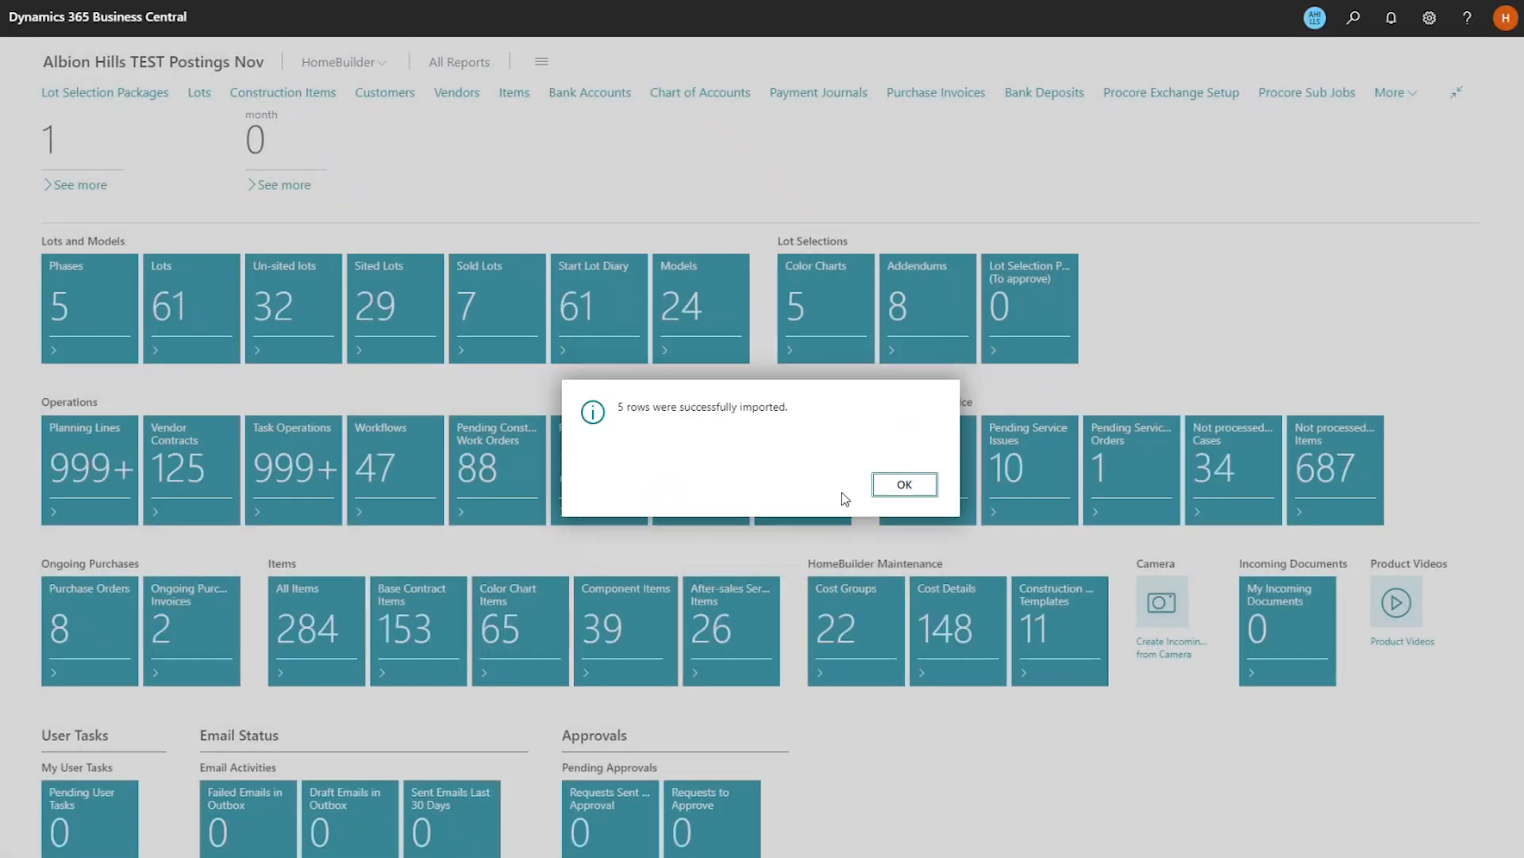
click(904, 486)
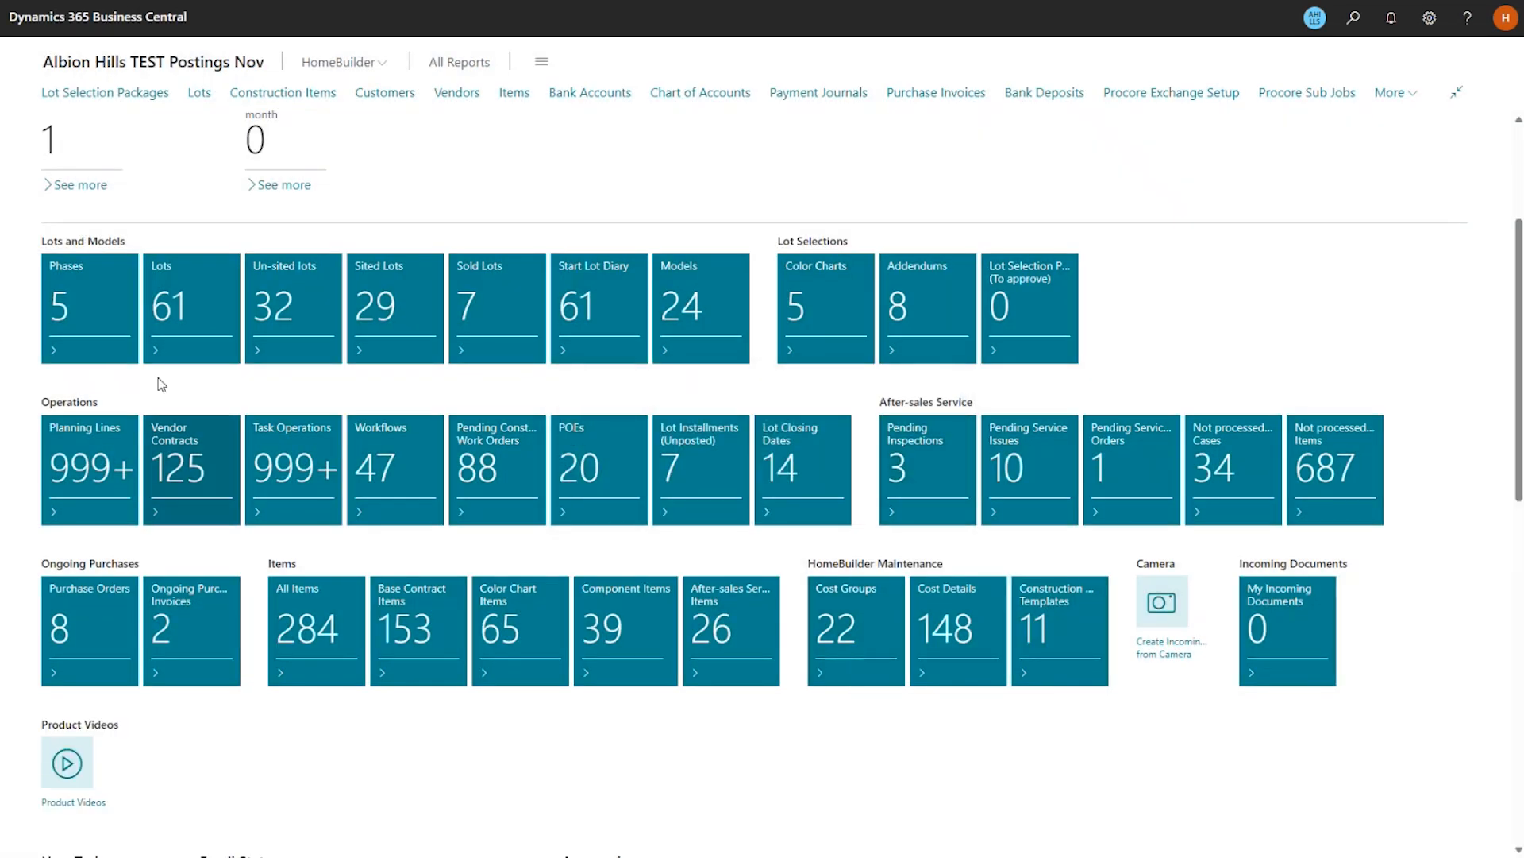
Open the LOT0050 lot card and review its two imported purchaser contacts.
click(176, 310)
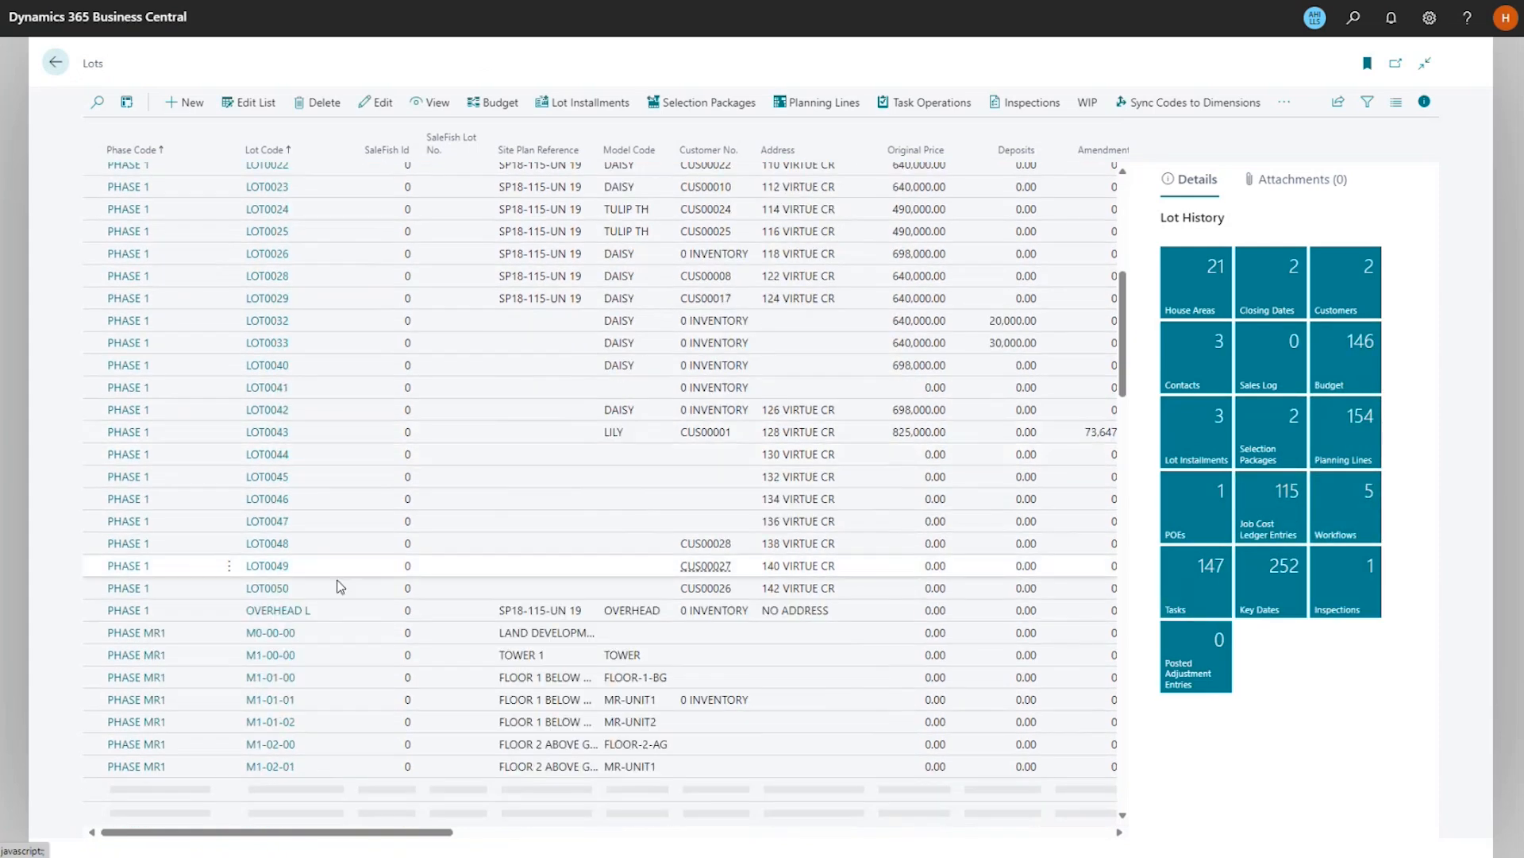
scroll(337, 583, down, 3)
click(314, 588)
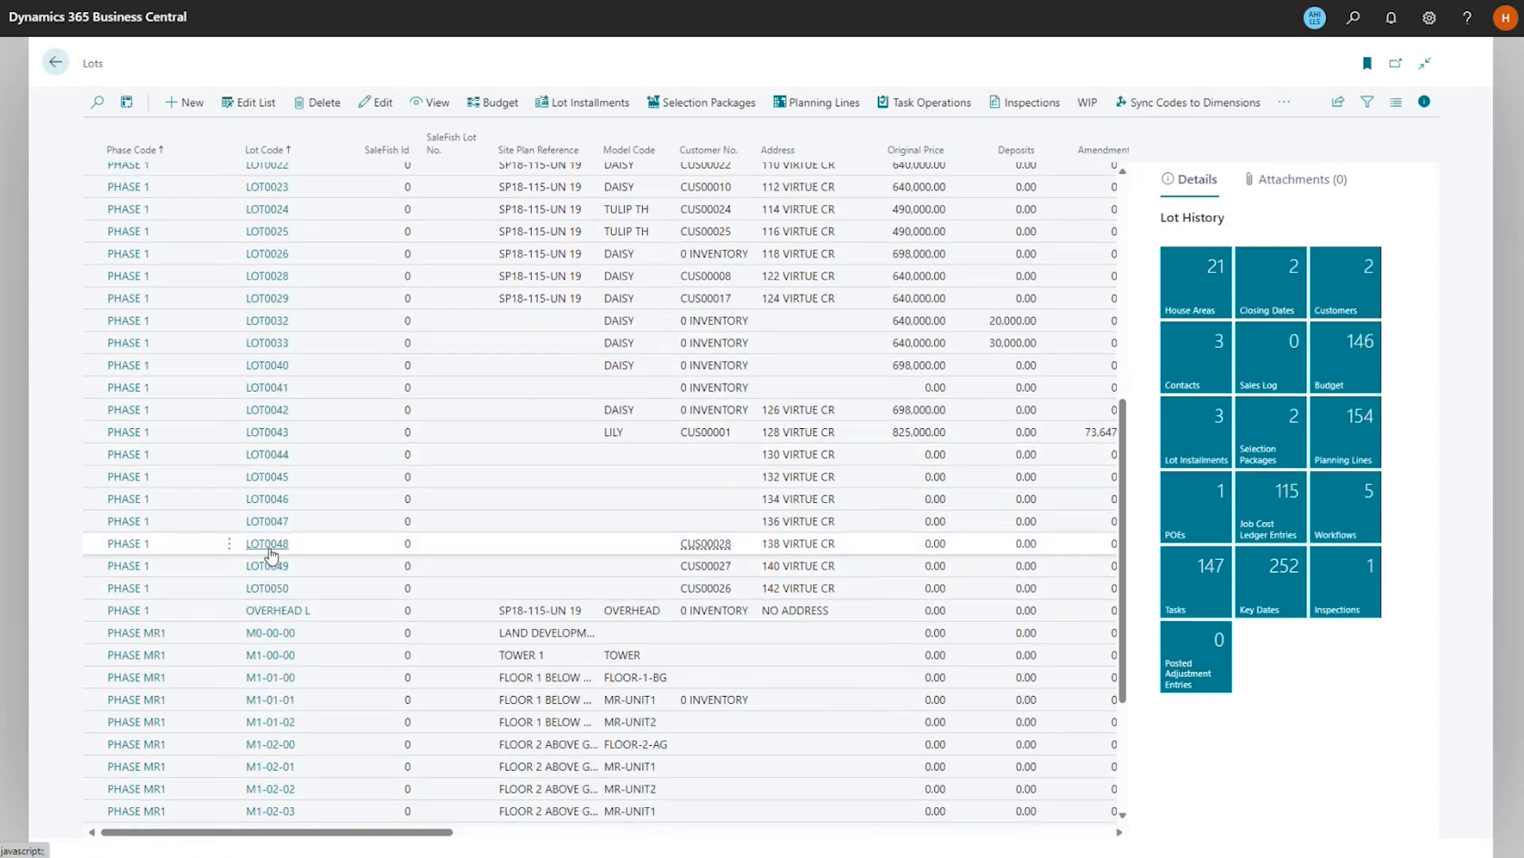
click(269, 587)
scroll(358, 620, down, 3)
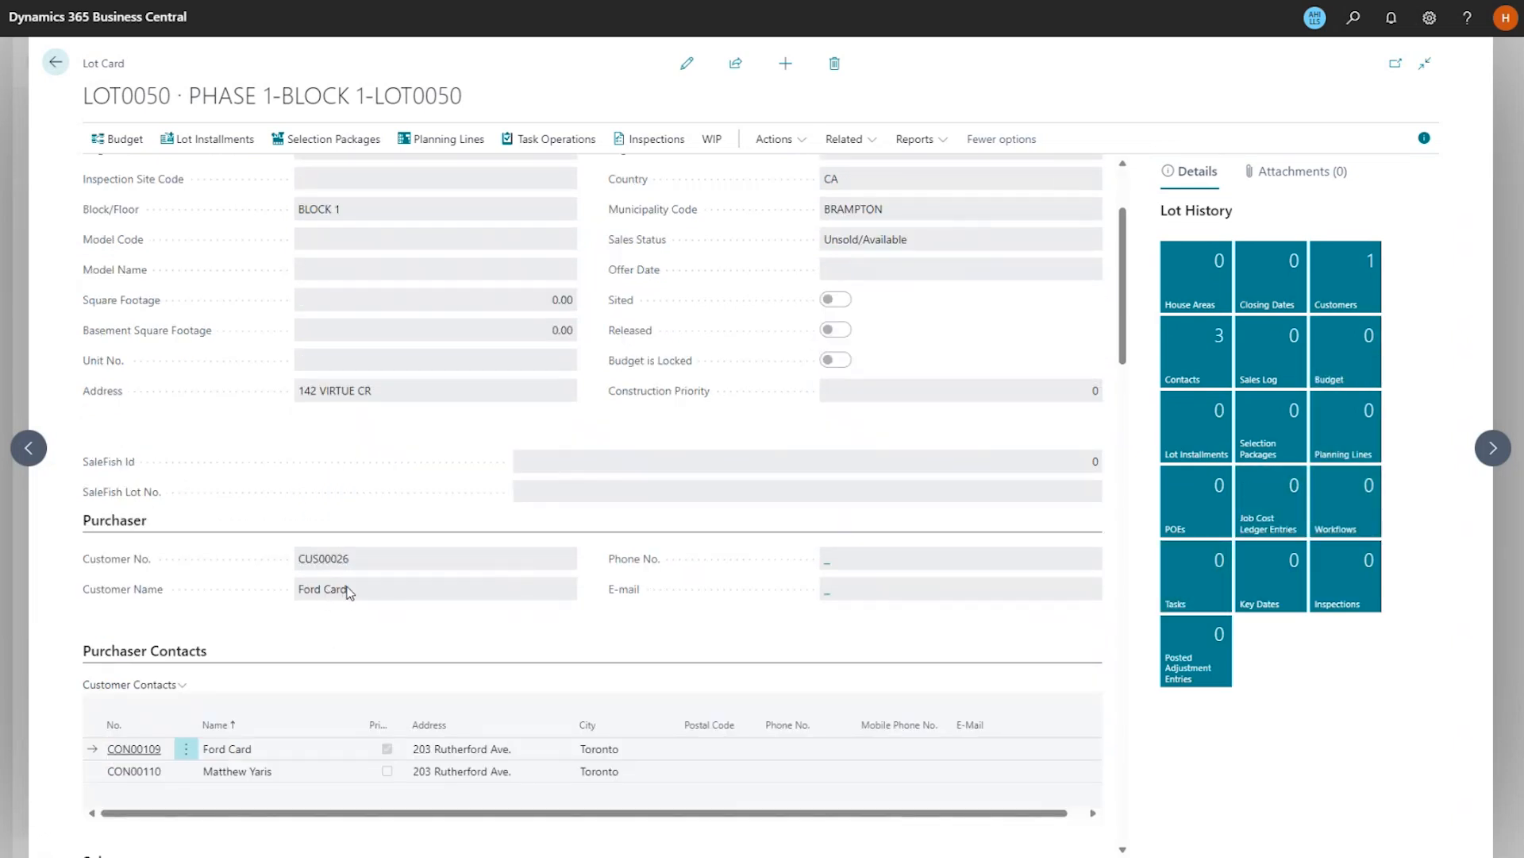
scroll(436, 650, down, 3)
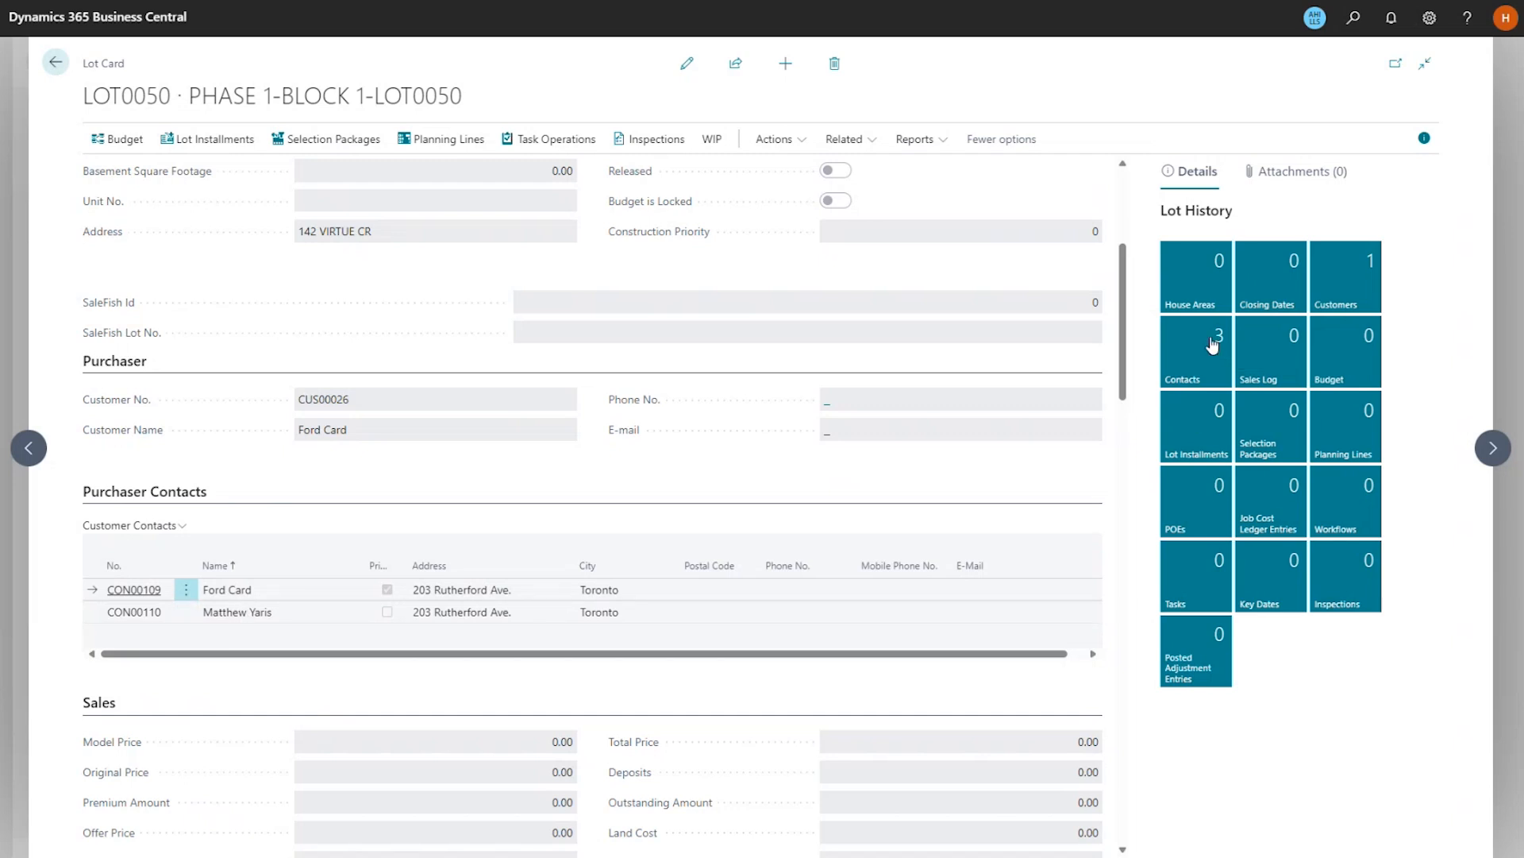
click(1213, 344)
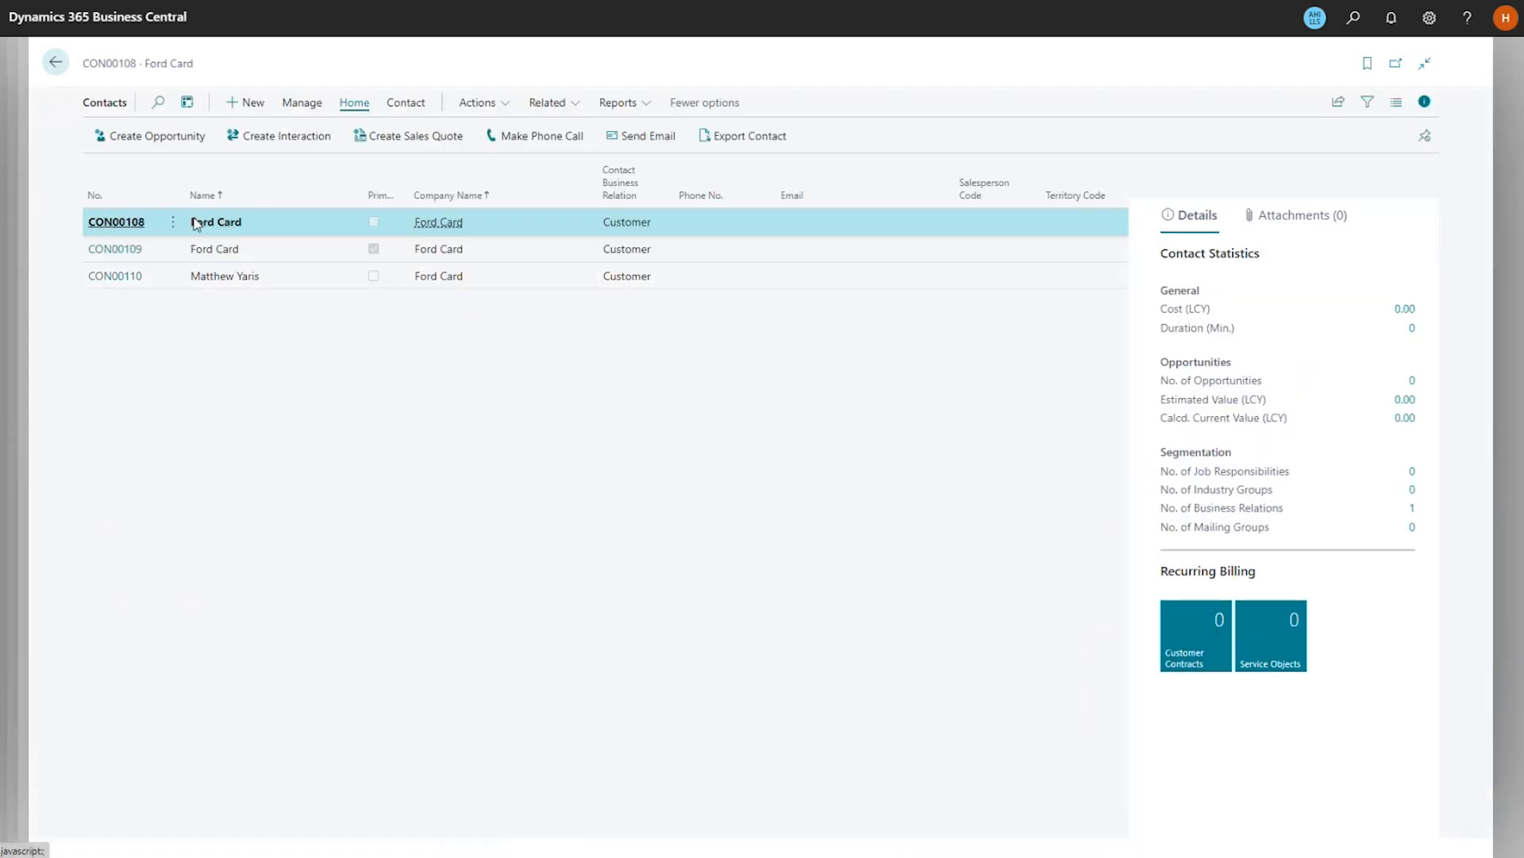
click(54, 64)
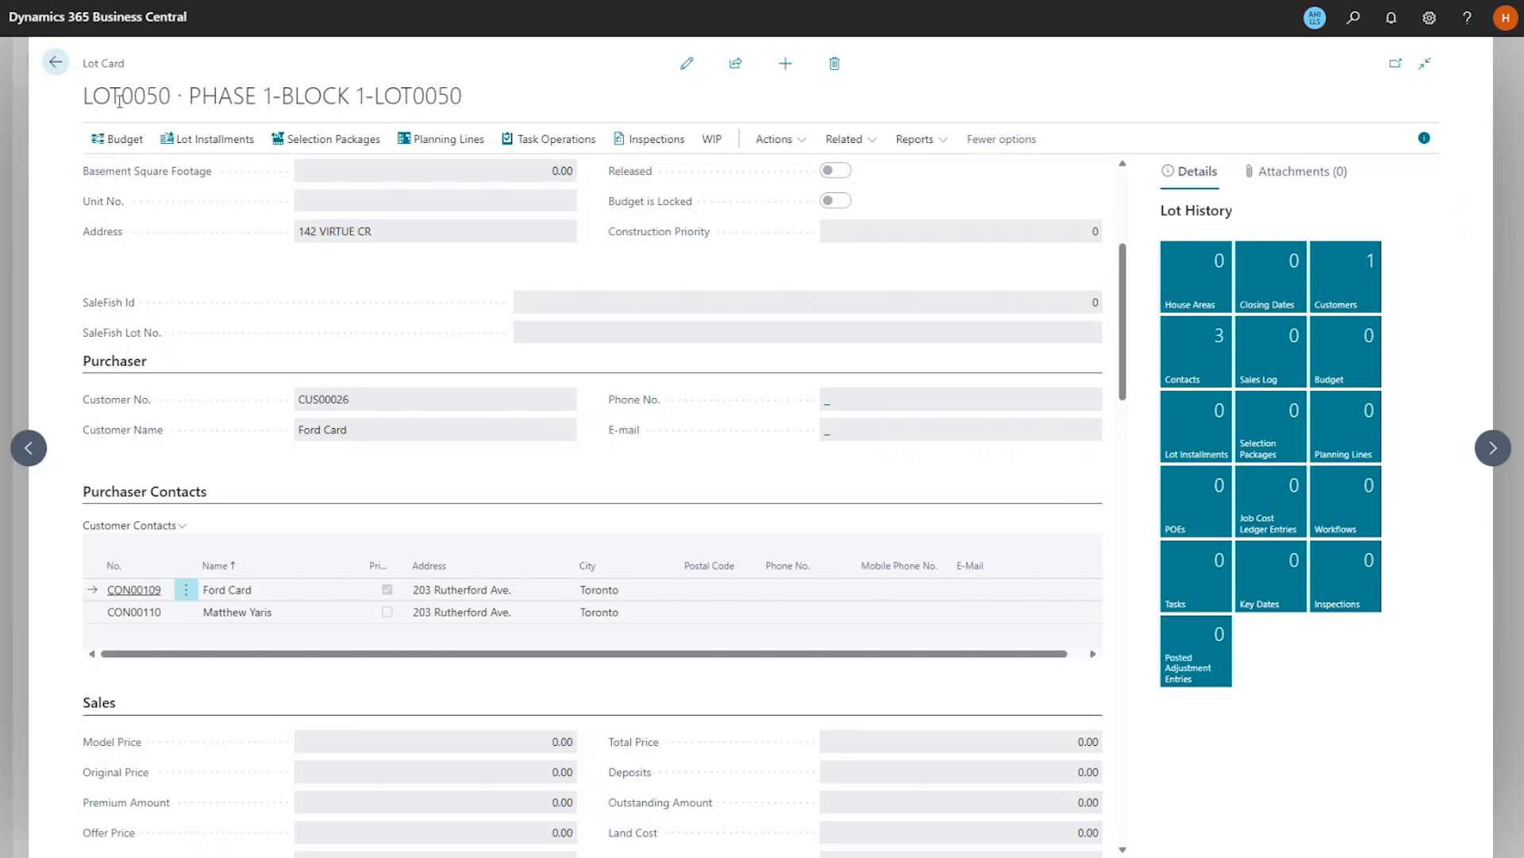
Step back two records to lot LOT0048, select contact CON00114, and list the lot's three purchaser contacts.
click(36, 459)
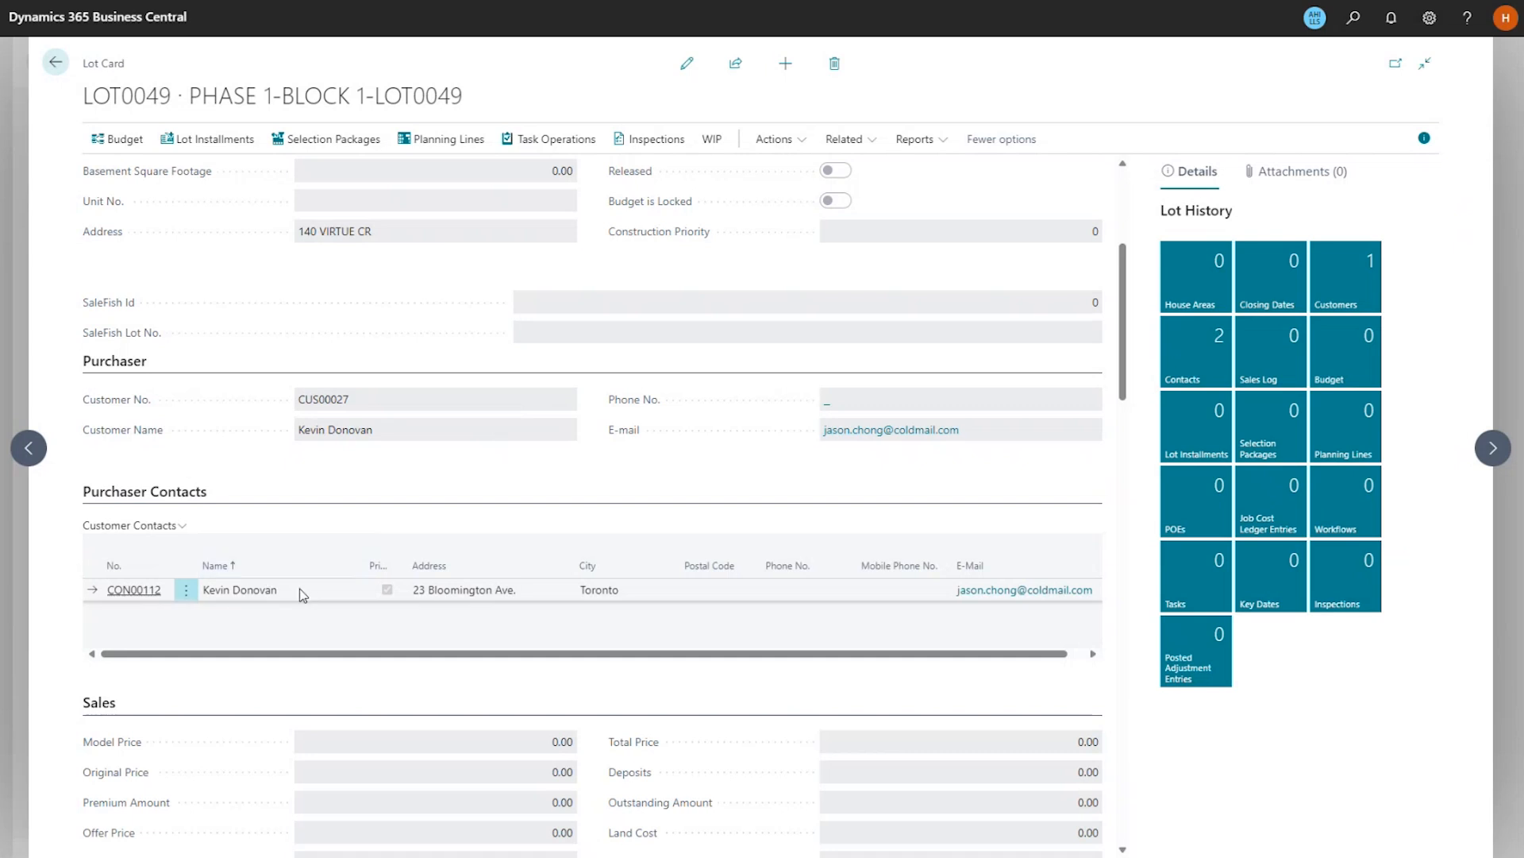
click(37, 450)
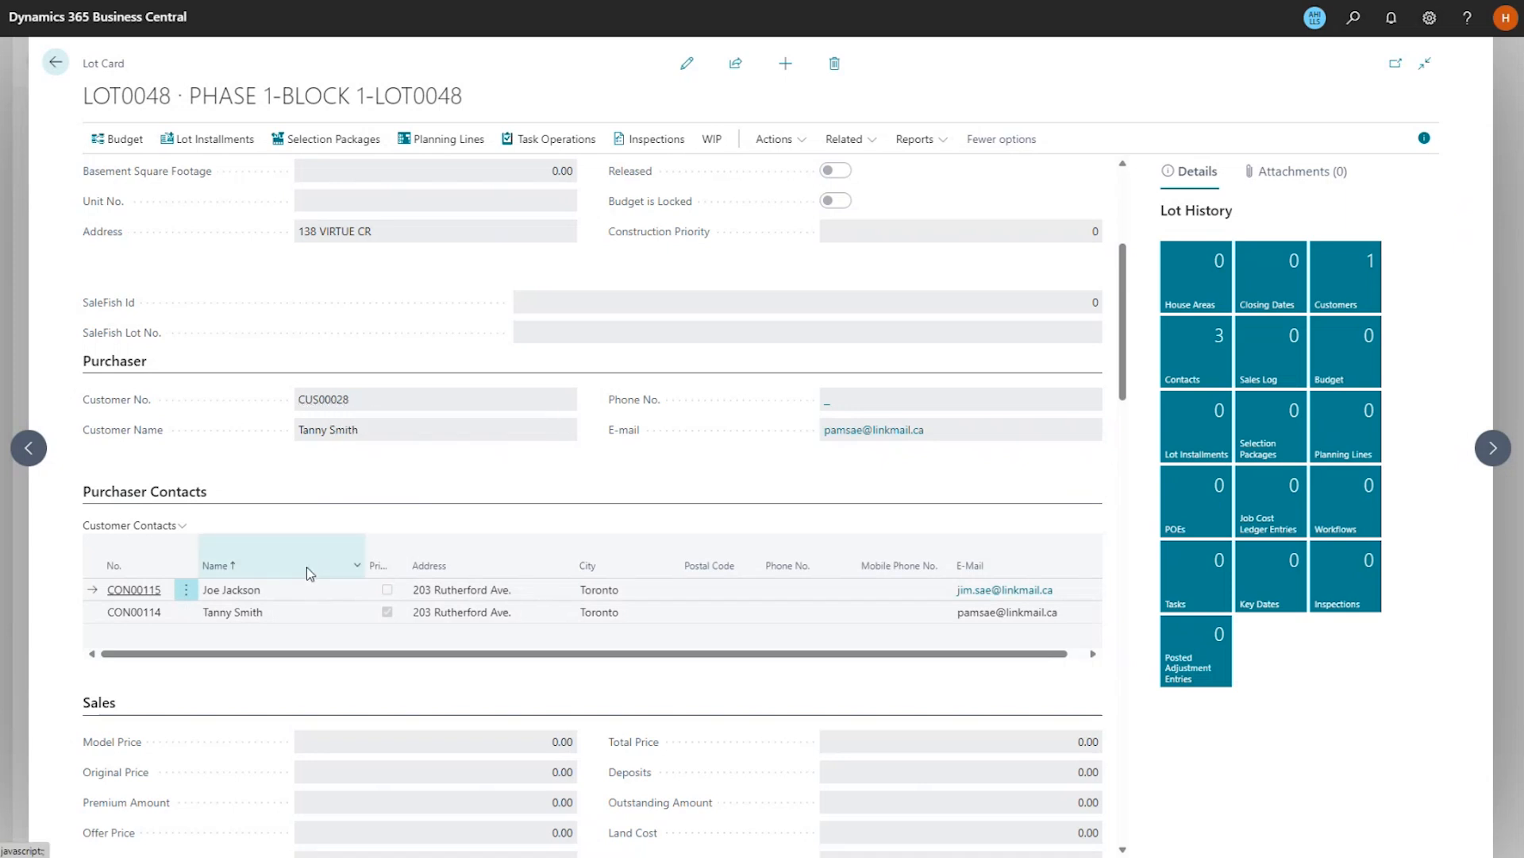
click(244, 617)
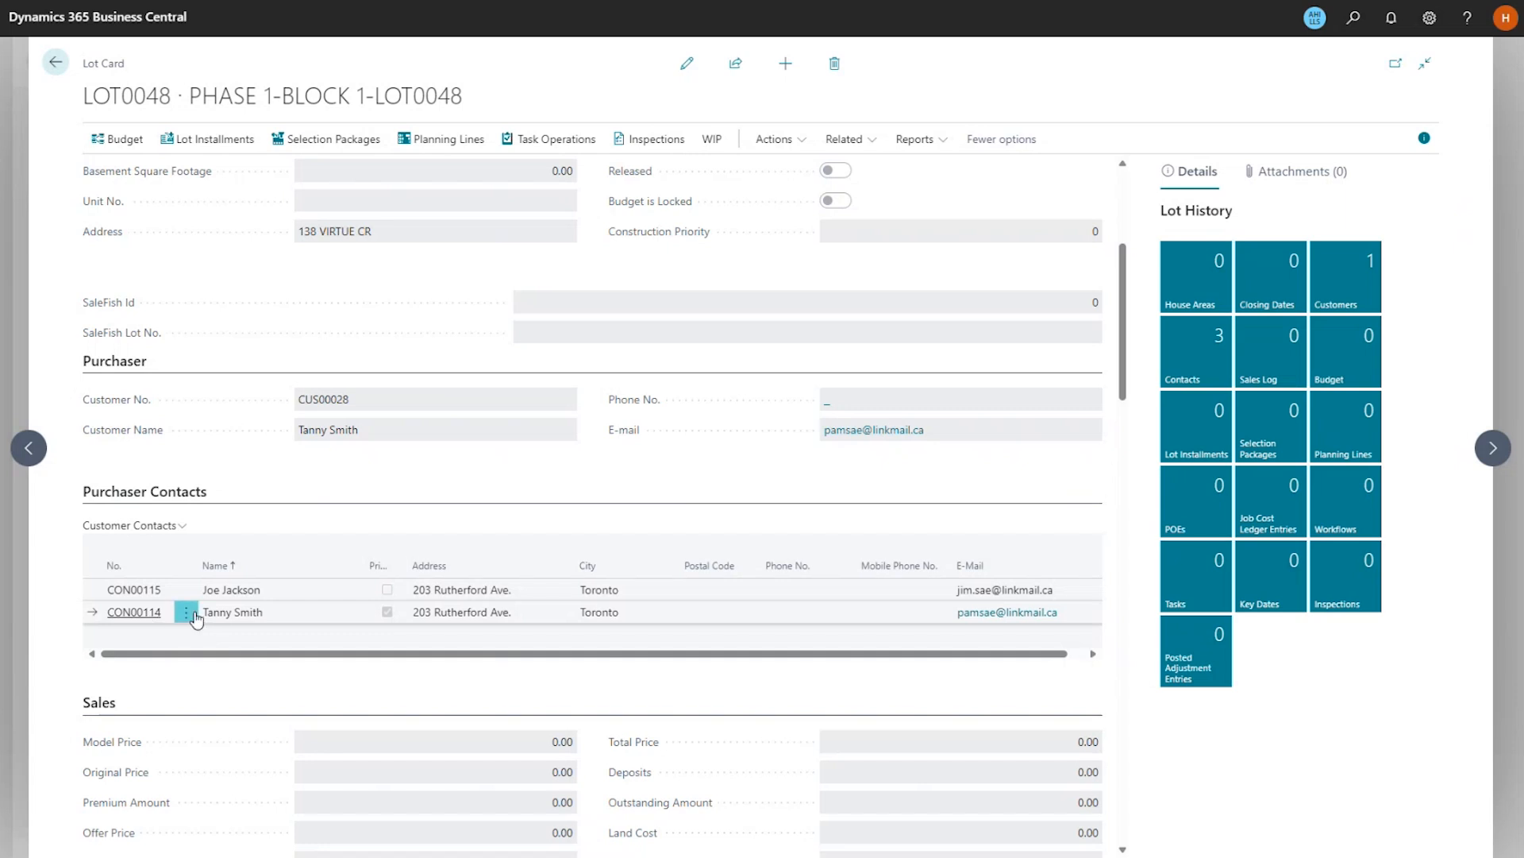
click(187, 615)
click(246, 604)
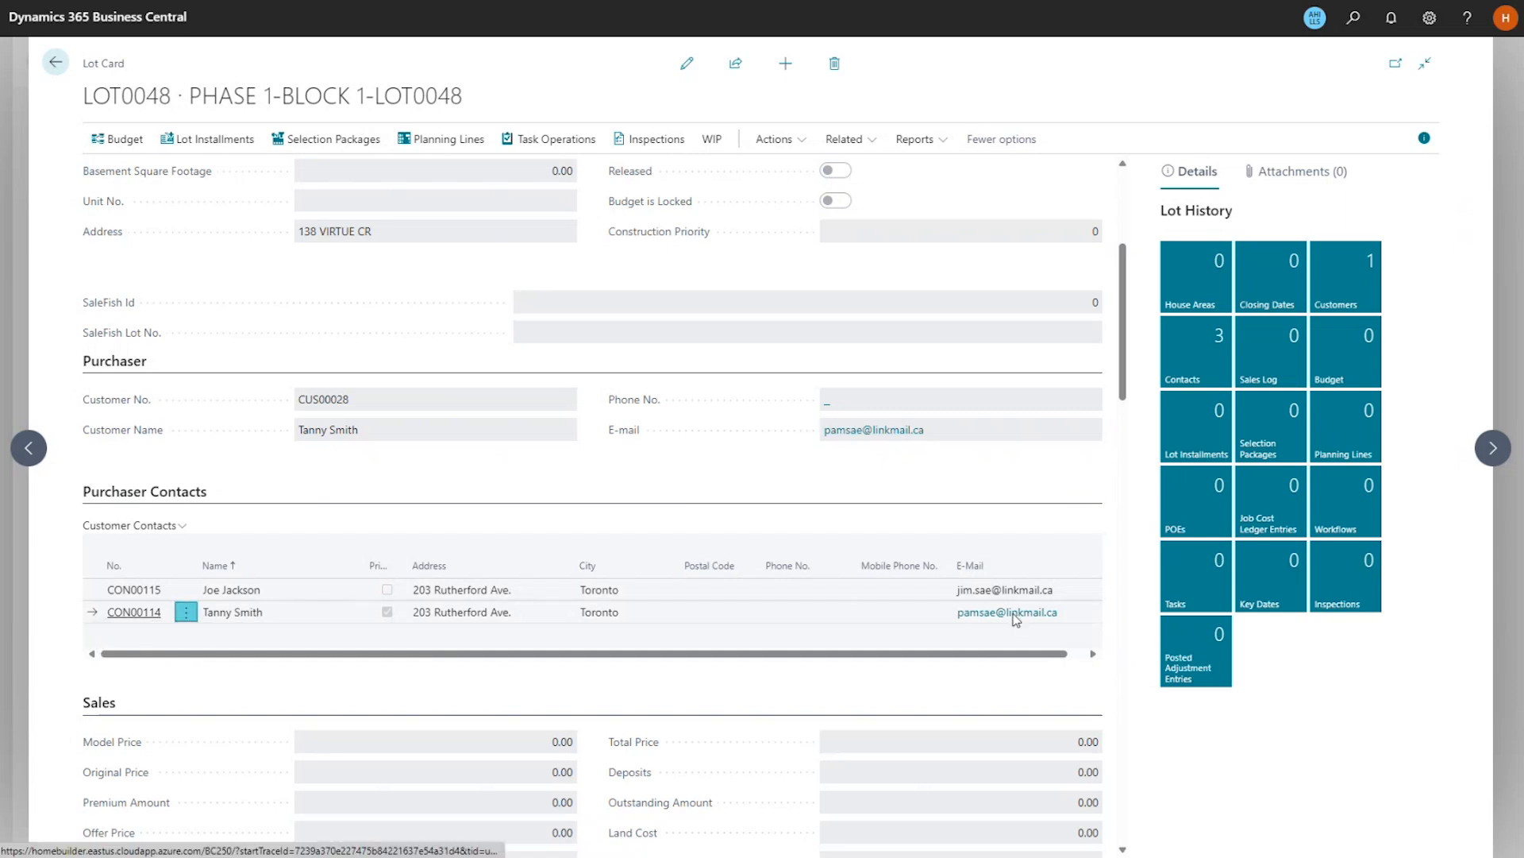
click(1215, 349)
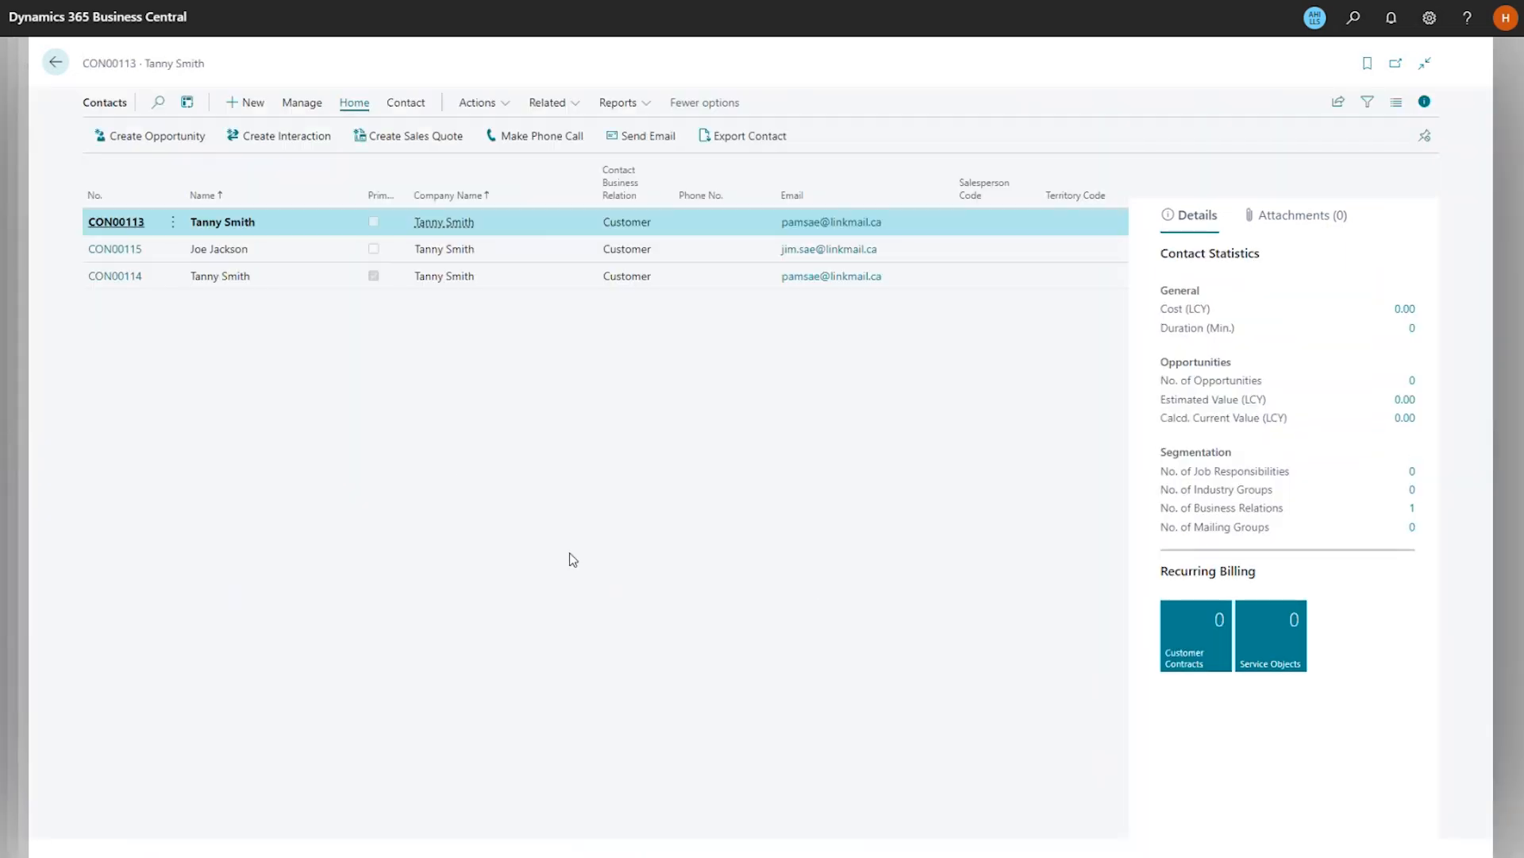
Fix the misspelled first name on contact card CON00114 and commit the change.
click(498, 275)
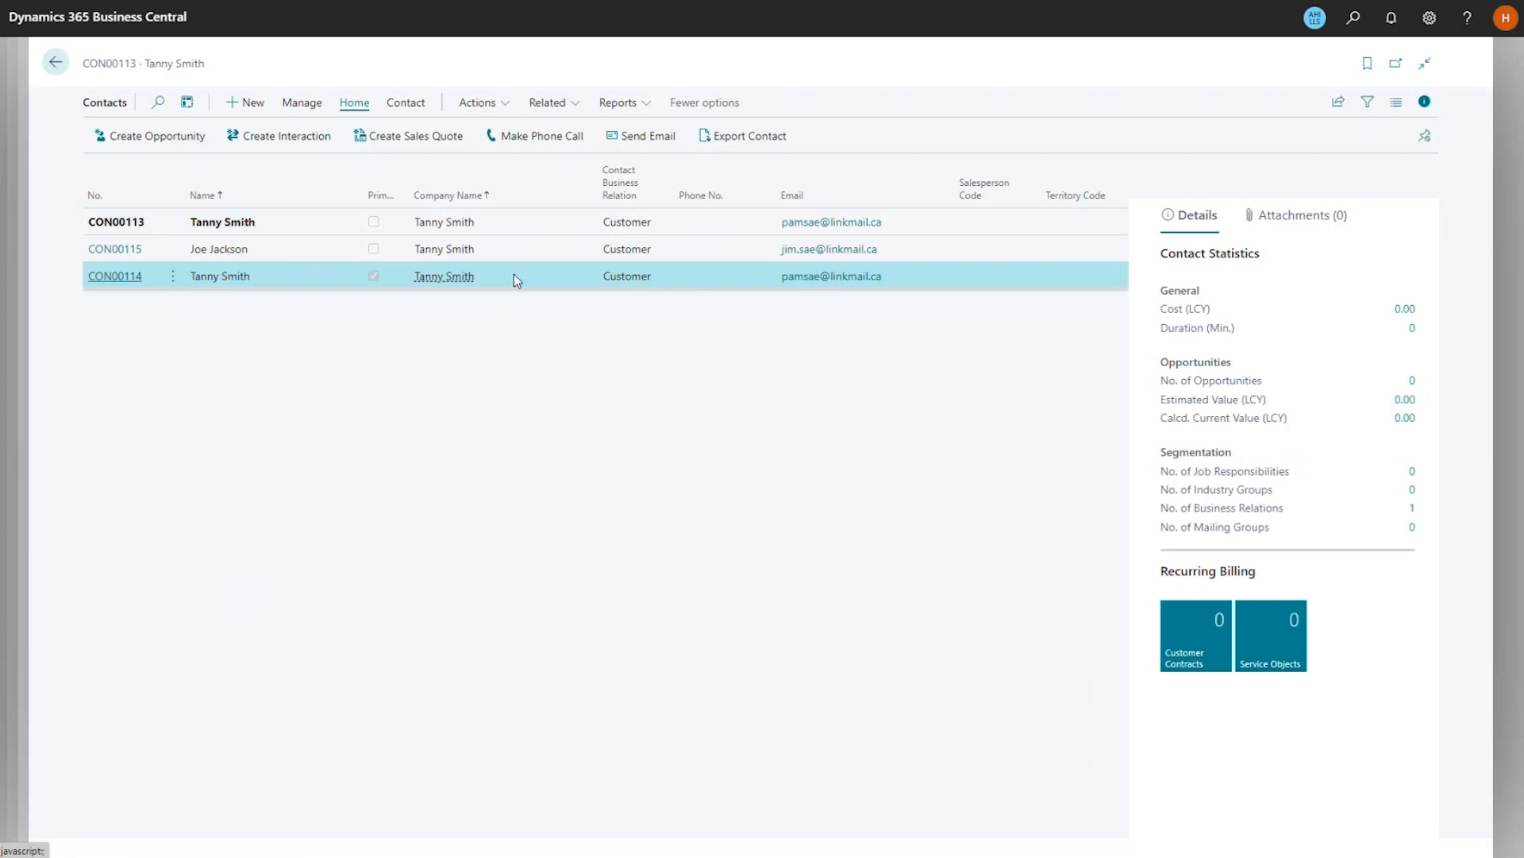
click(119, 277)
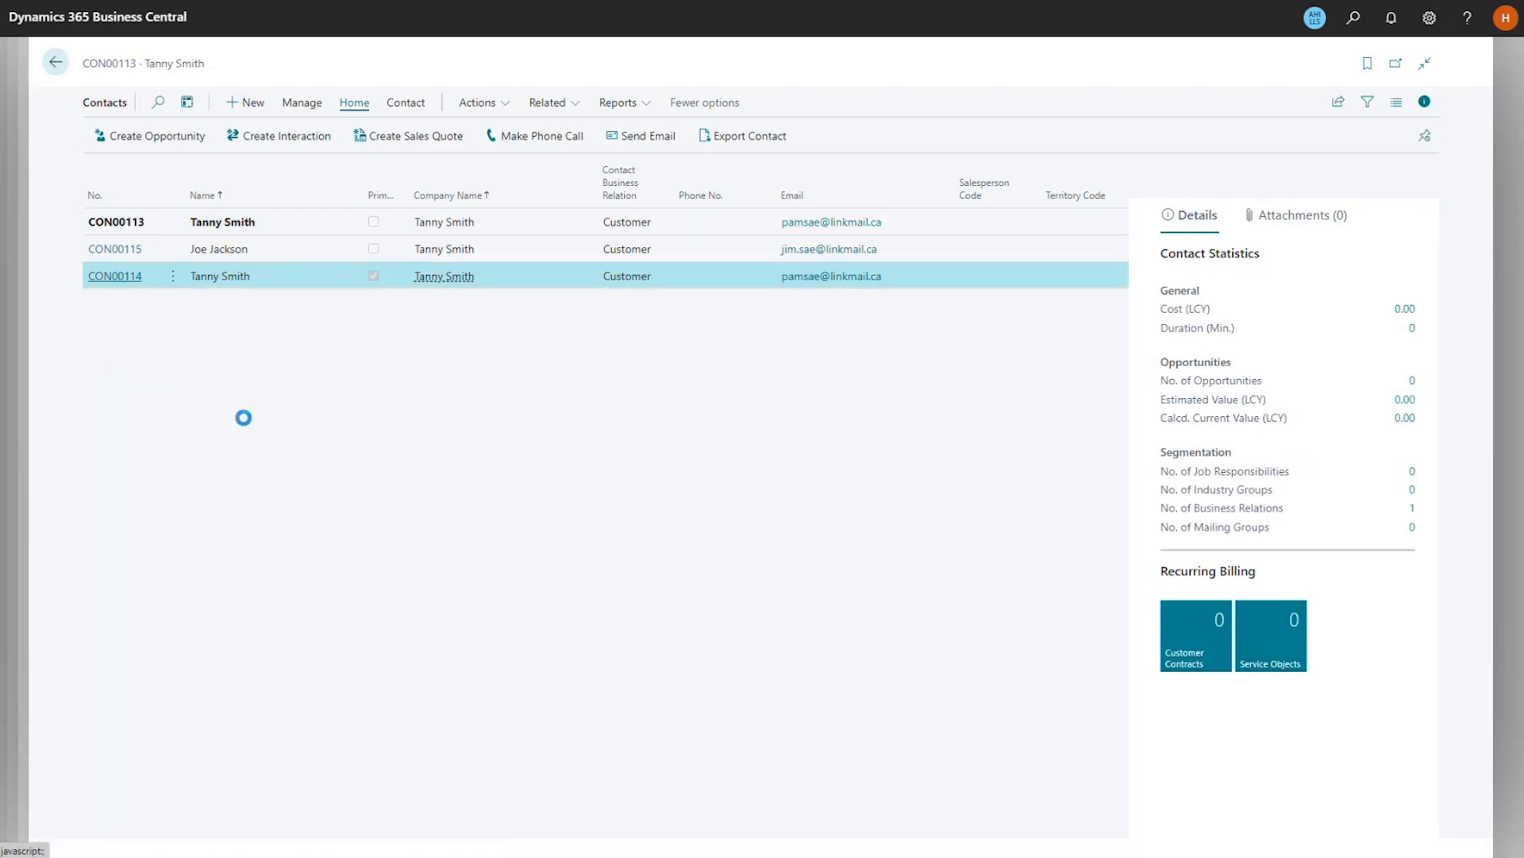
click(313, 282)
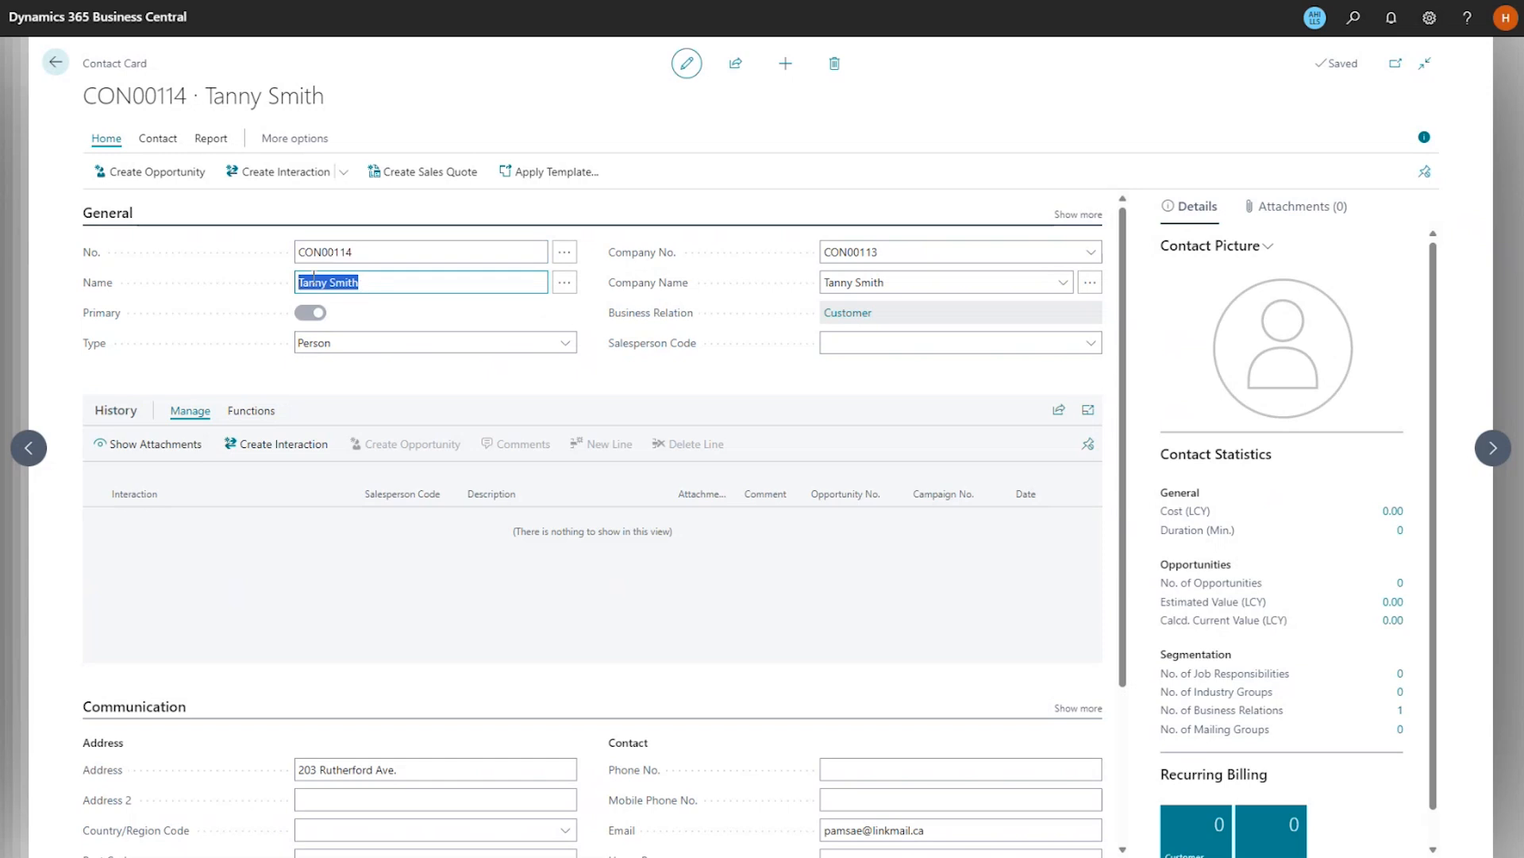
click(313, 282)
key(BackSpace)
key(BackSpace)
key(BackSpace)
text(a)
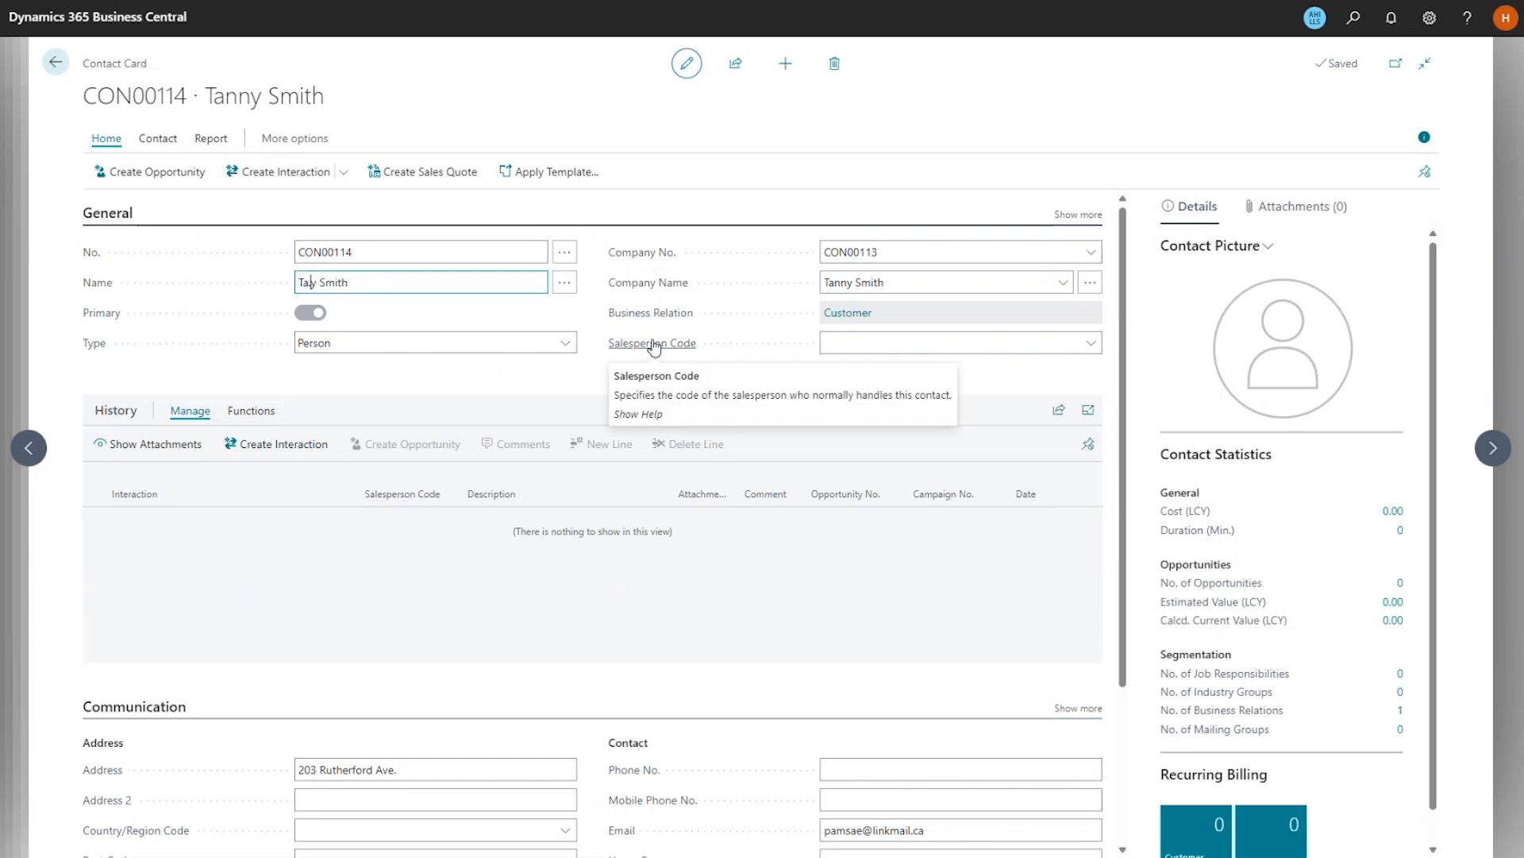
text(mm)
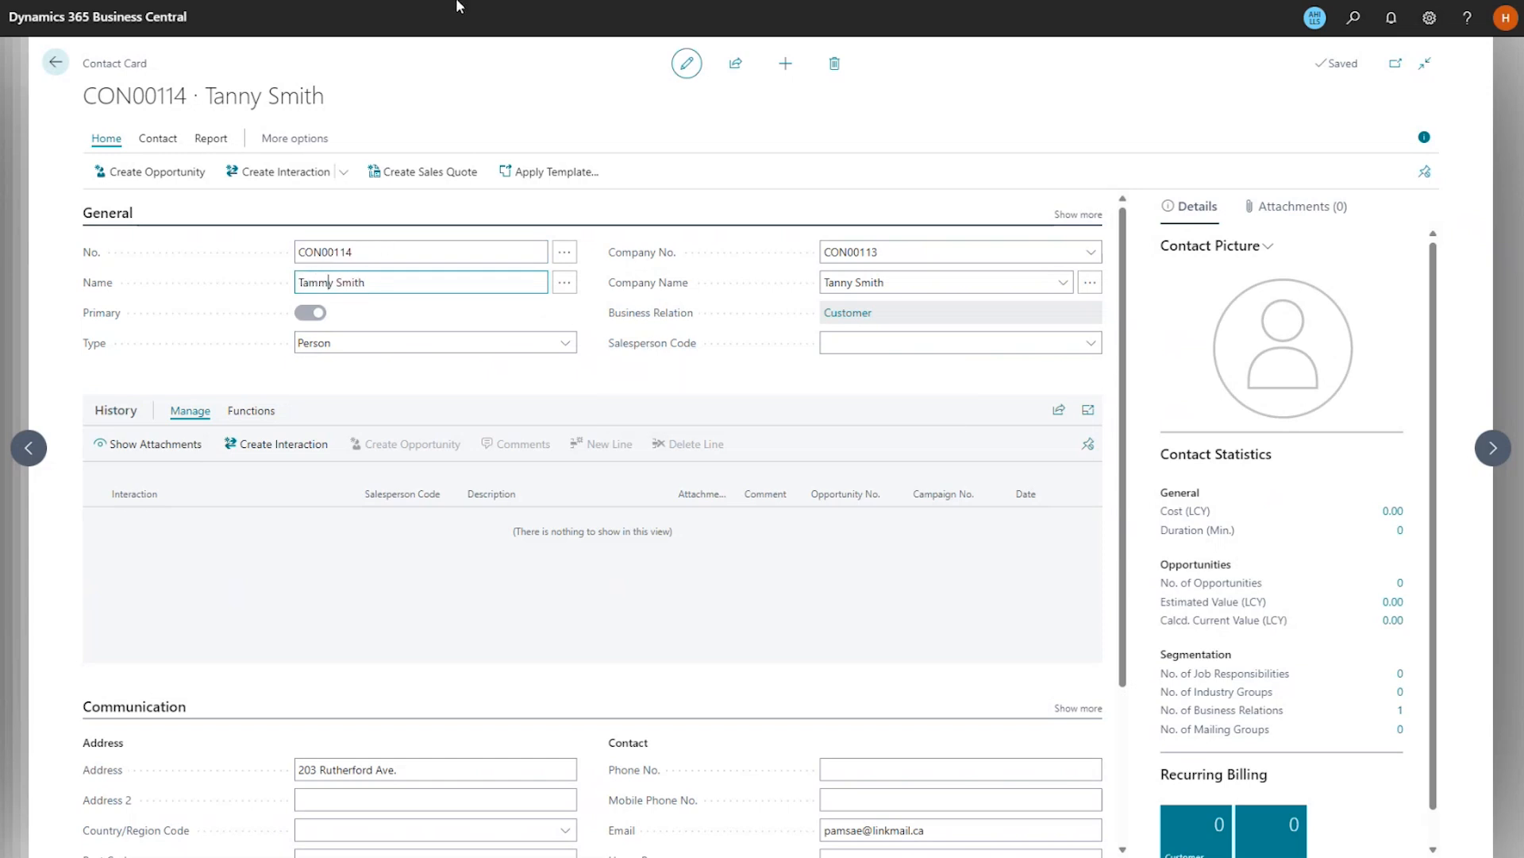
click(846, 341)
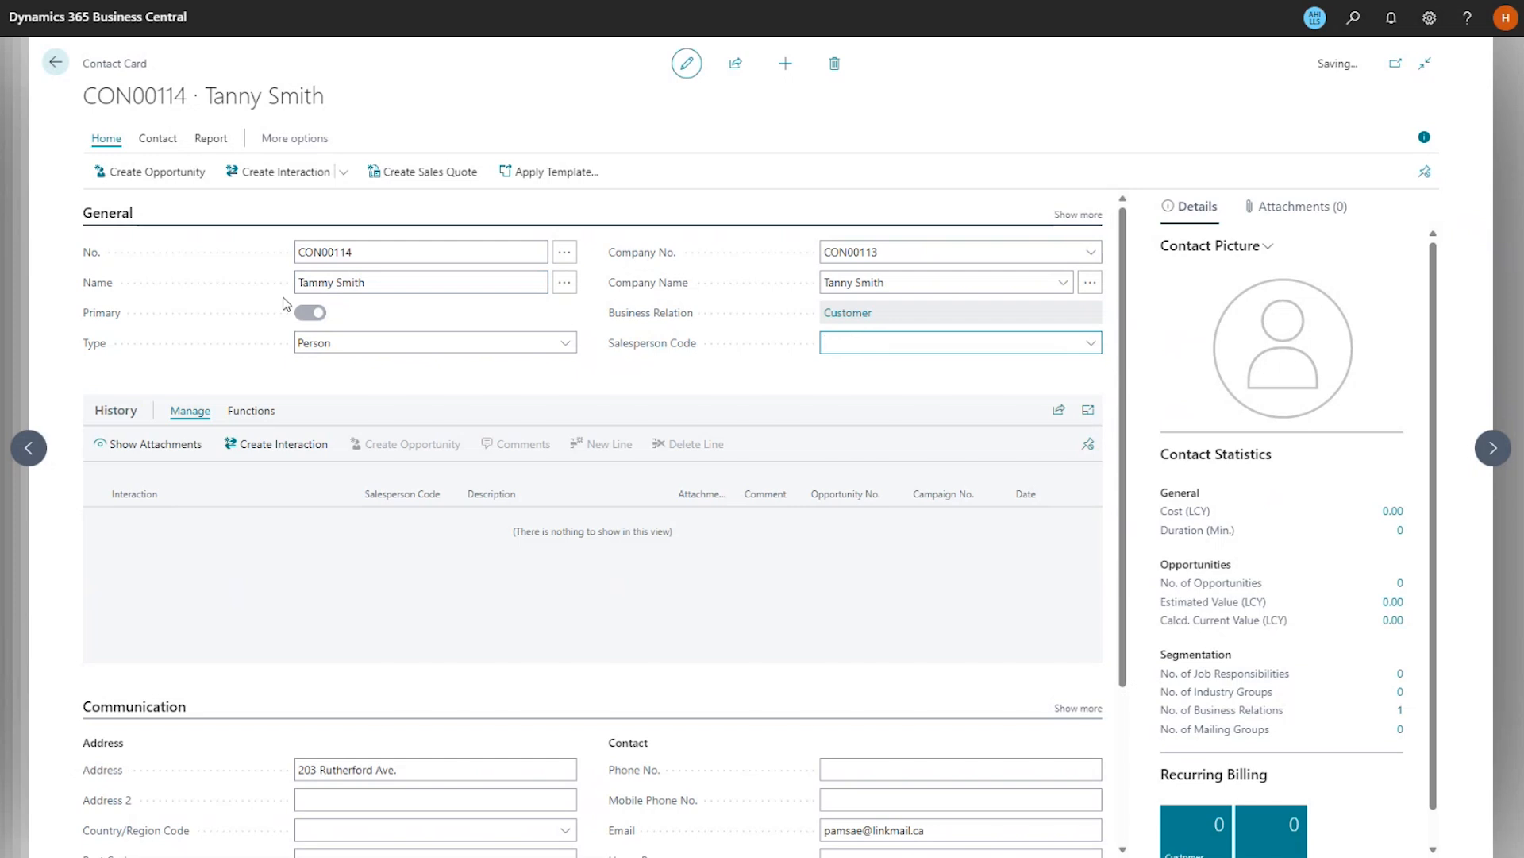
Go back through the contacts list to the LOT0048 Lot Card showing the corrected name.
click(55, 62)
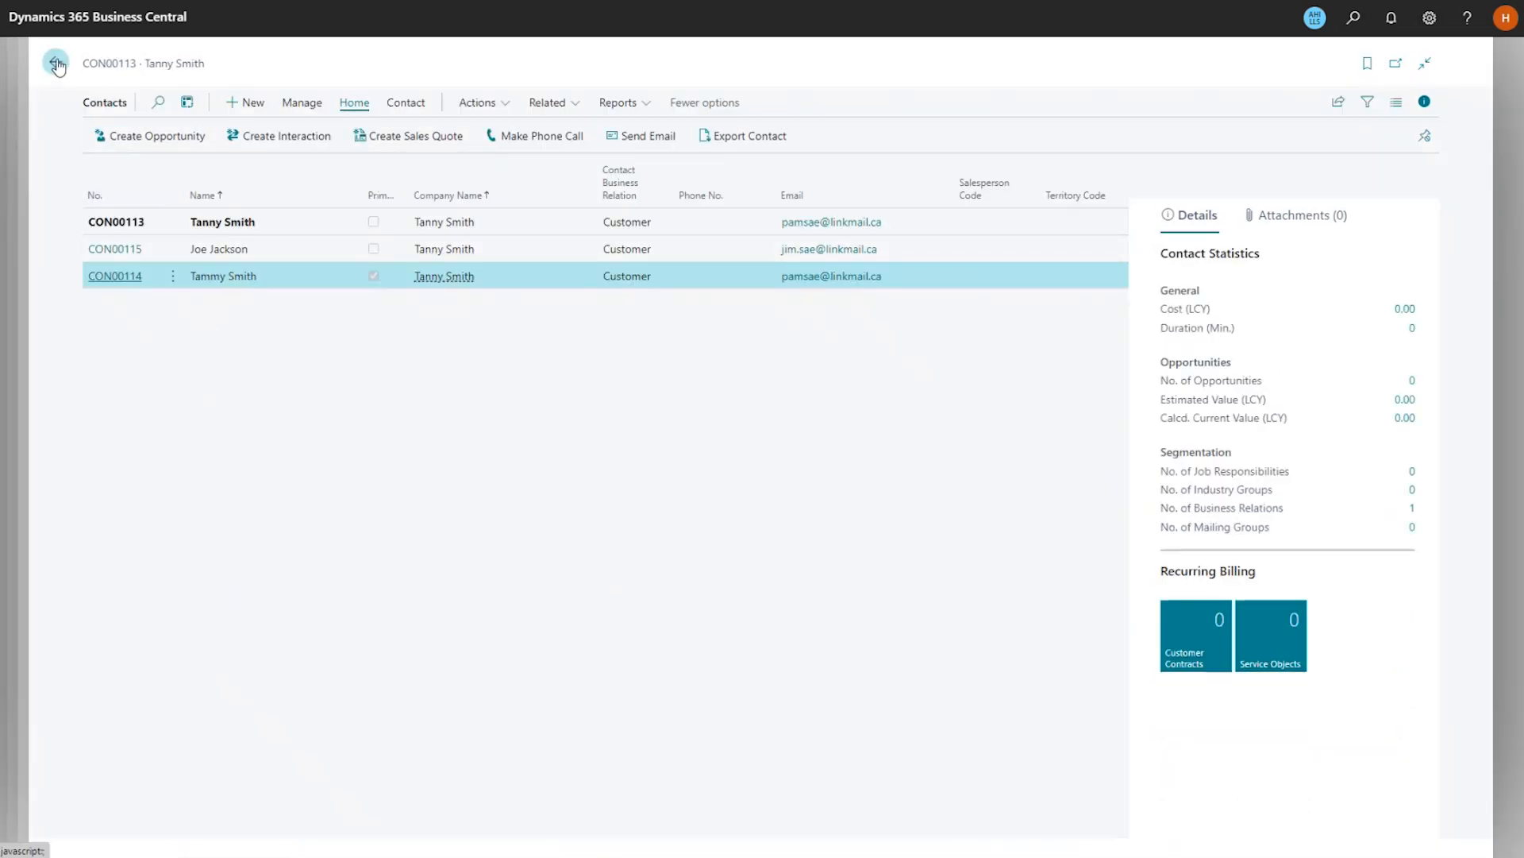
click(57, 64)
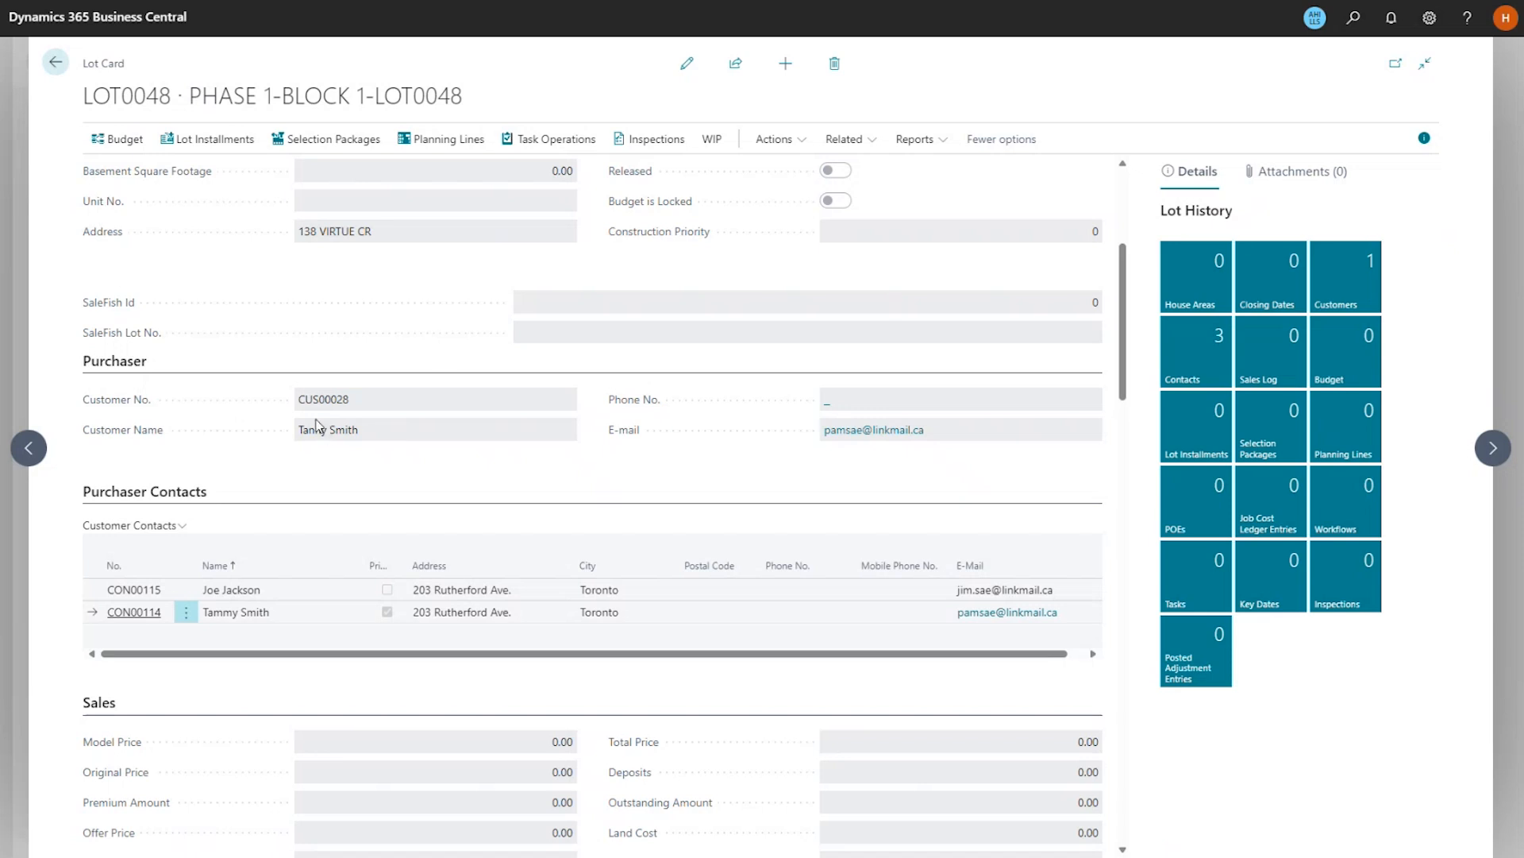
scroll(333, 466, up, 4)
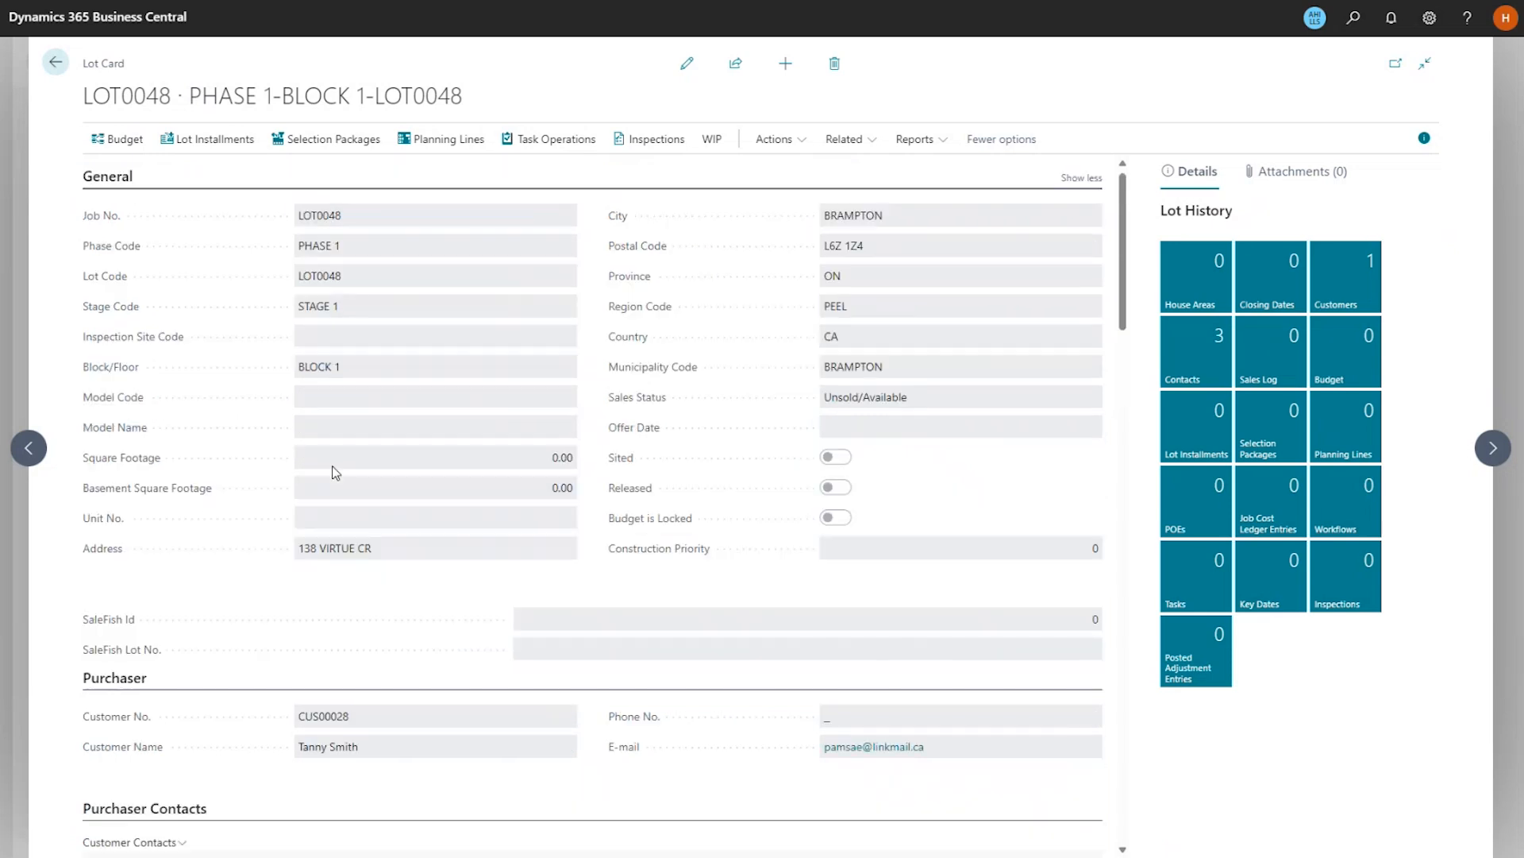